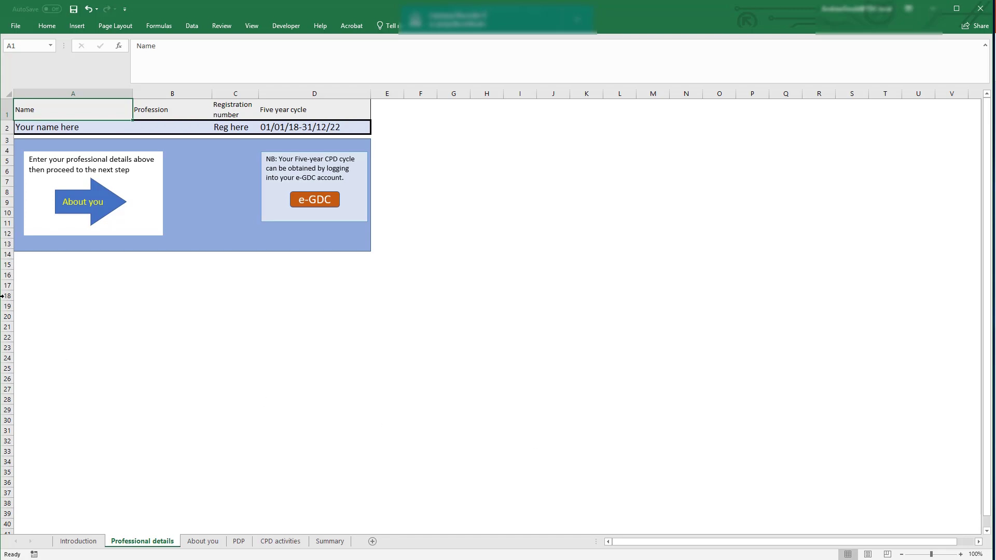
# Enlarge the Professional details sheet and enter the professional's full name in cell A2
pyautogui.click(73, 541)
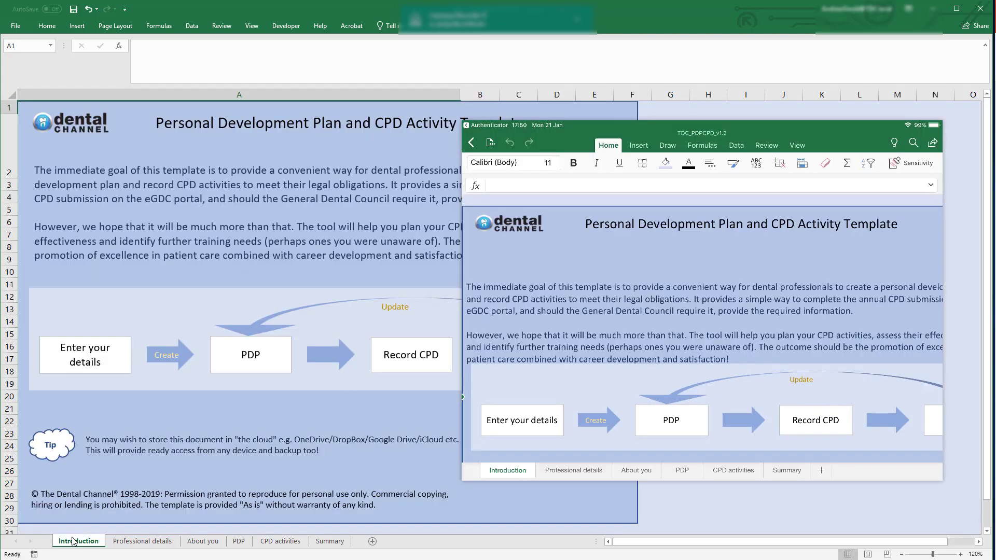
pyautogui.click(121, 541)
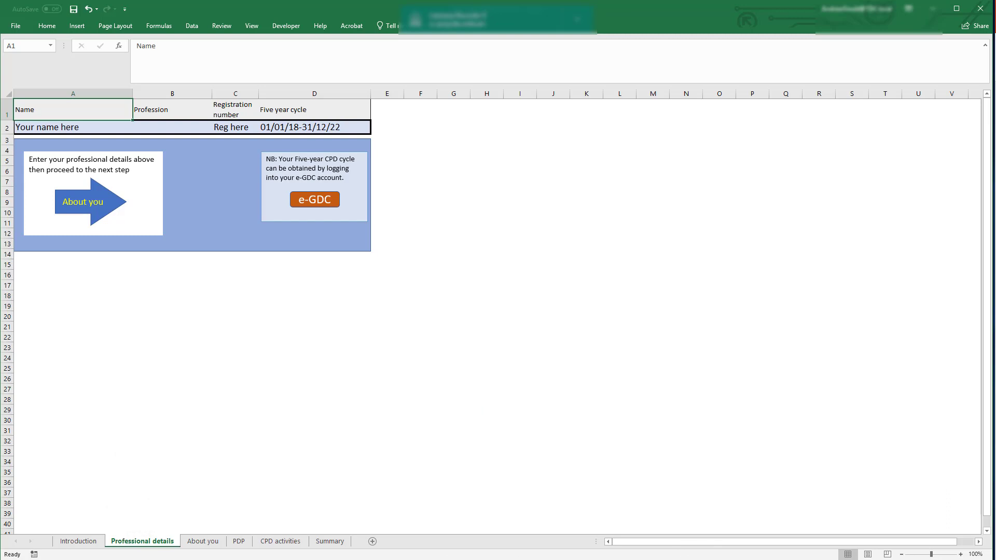
pyautogui.moveTo(944, 554); pyautogui.dragTo(941, 554)
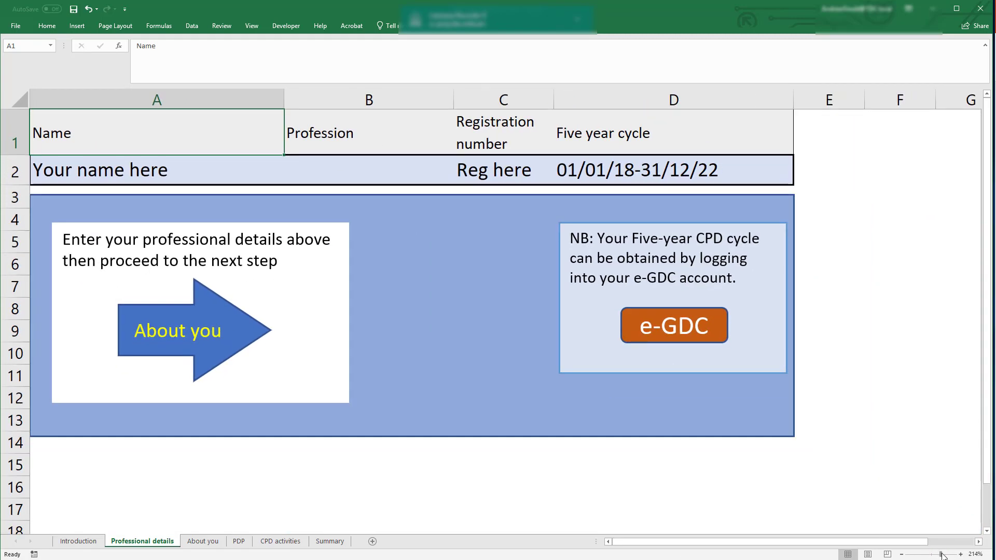
pyautogui.click(89, 173)
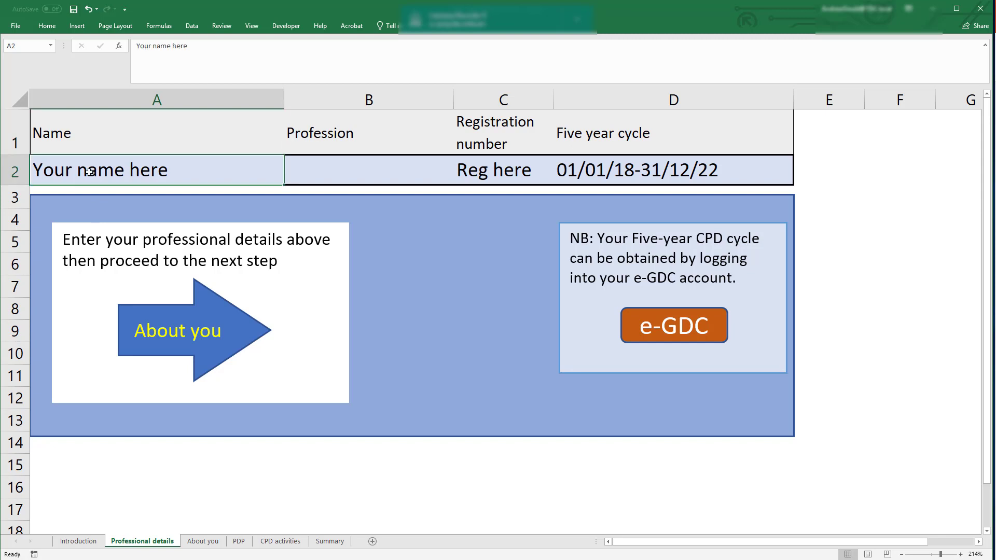
pyautogui.write('Fl')
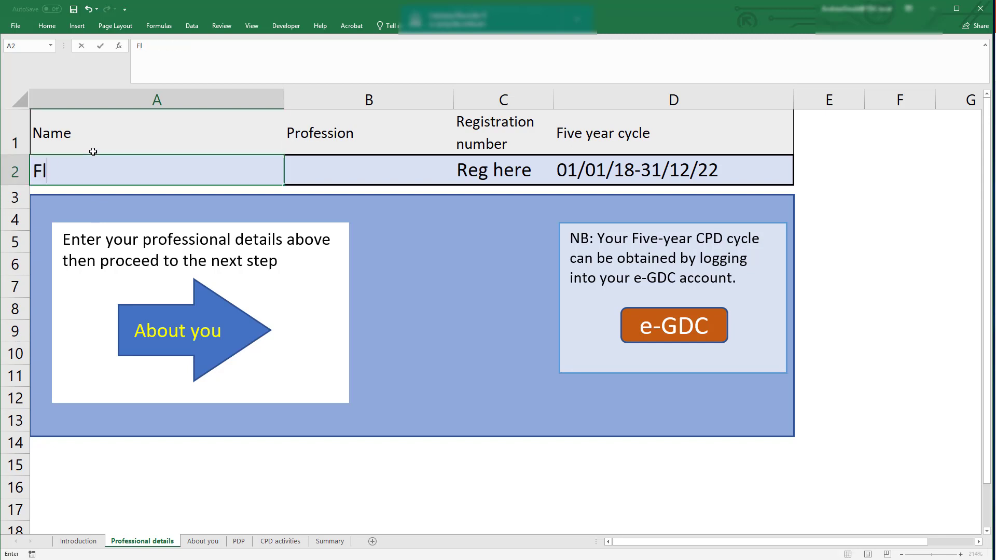
pyautogui.write('oss Daylie')
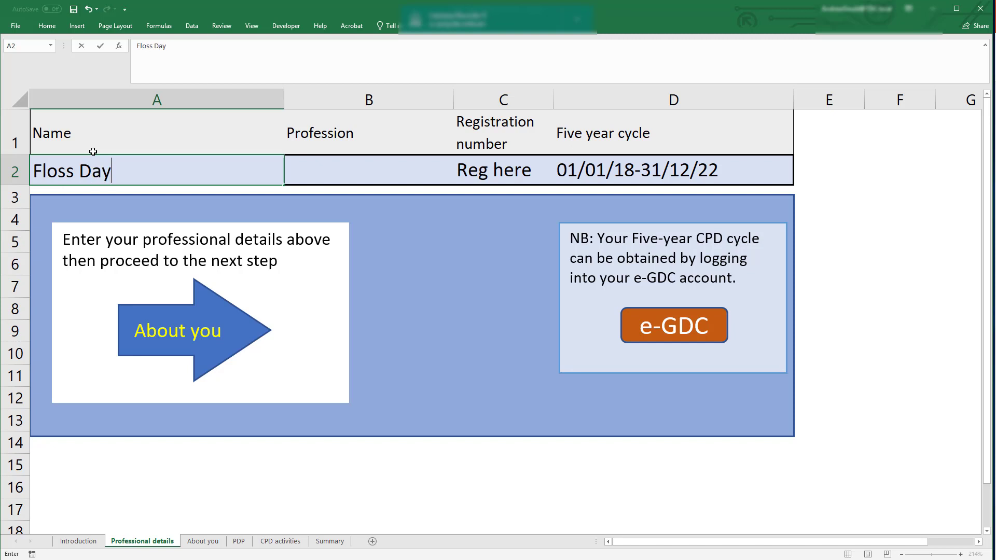
pyautogui.press('Tab')
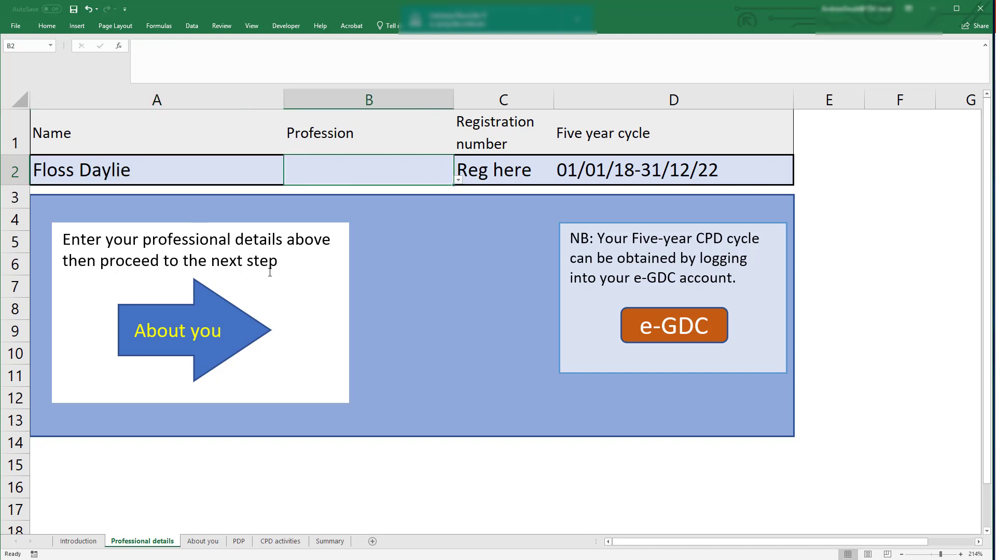
# Set the profession to Dentist and enter the registration number in the professional details row
pyautogui.click(459, 182)
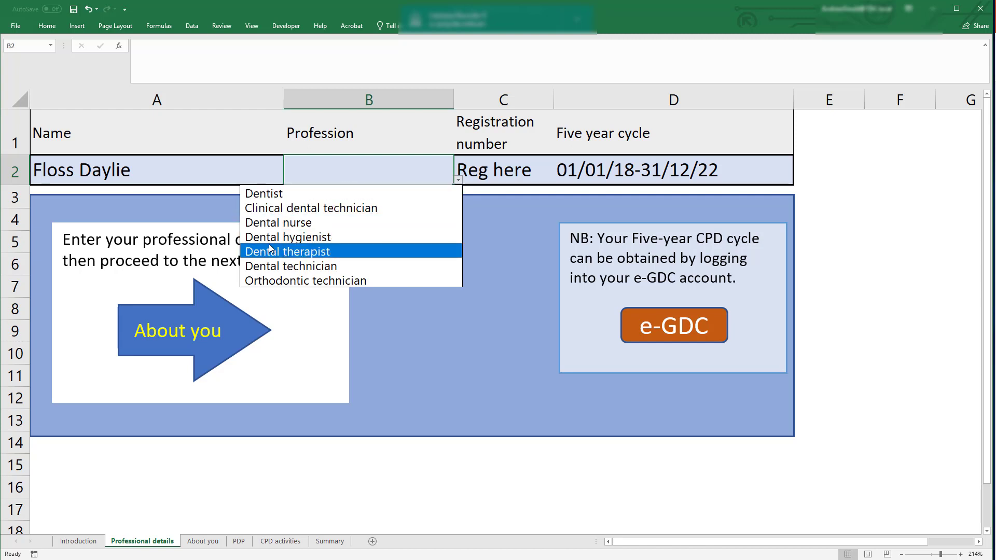
pyautogui.click(262, 196)
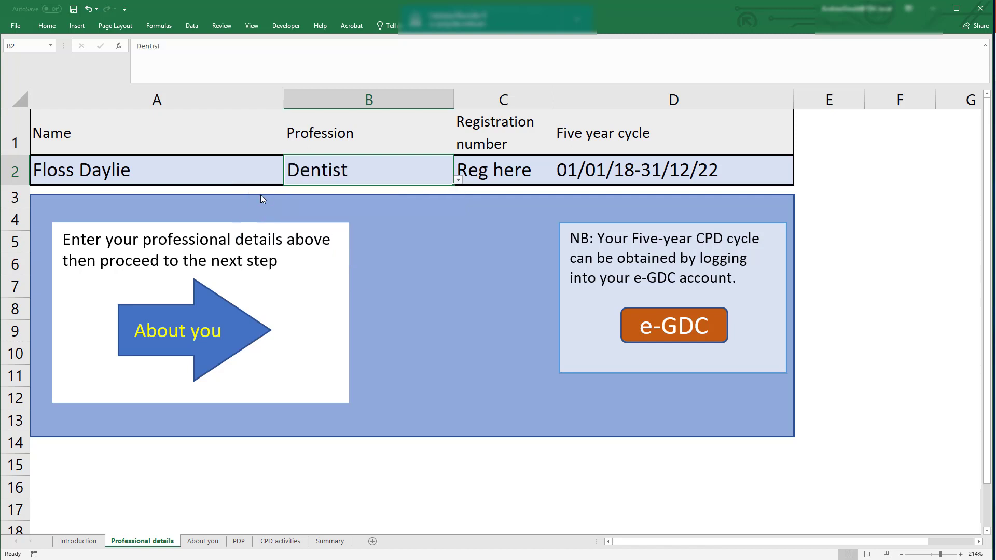
pyautogui.moveTo(451, 174); pyautogui.dragTo(481, 175)
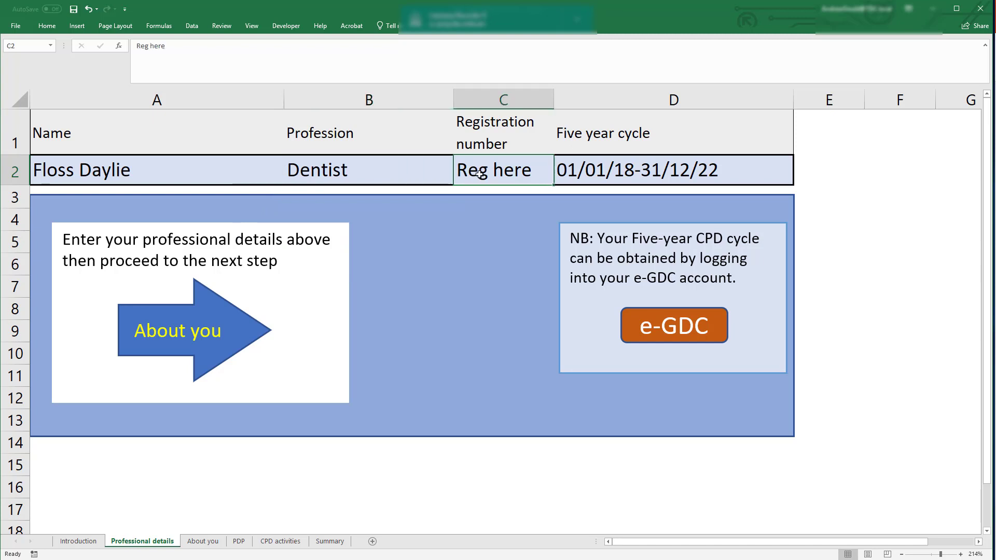
pyautogui.write('23')
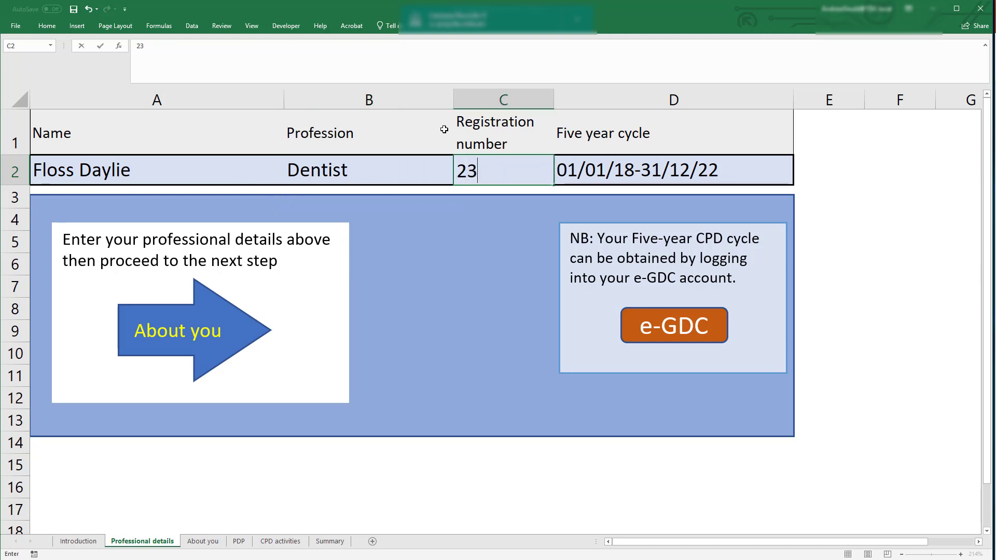
pyautogui.write('456')
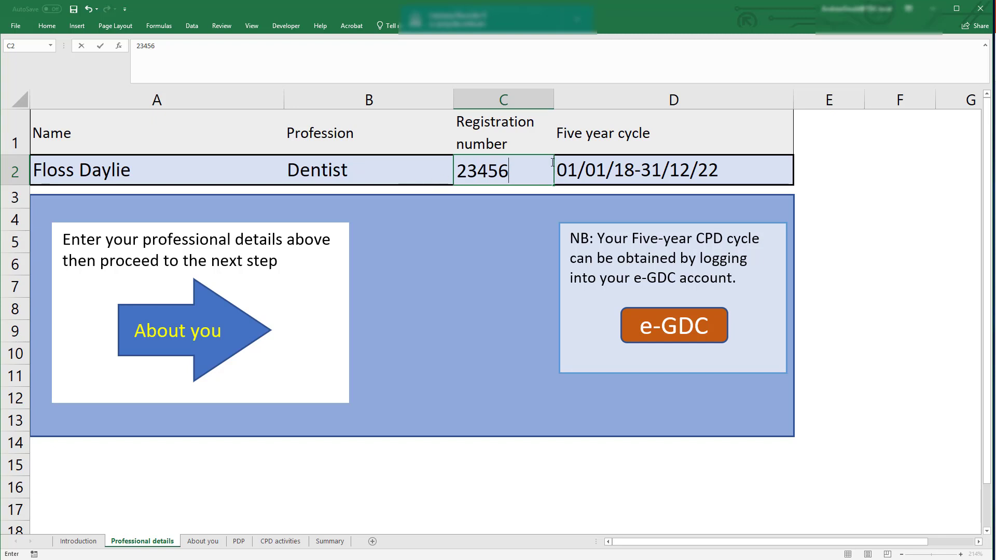
pyautogui.click(590, 179)
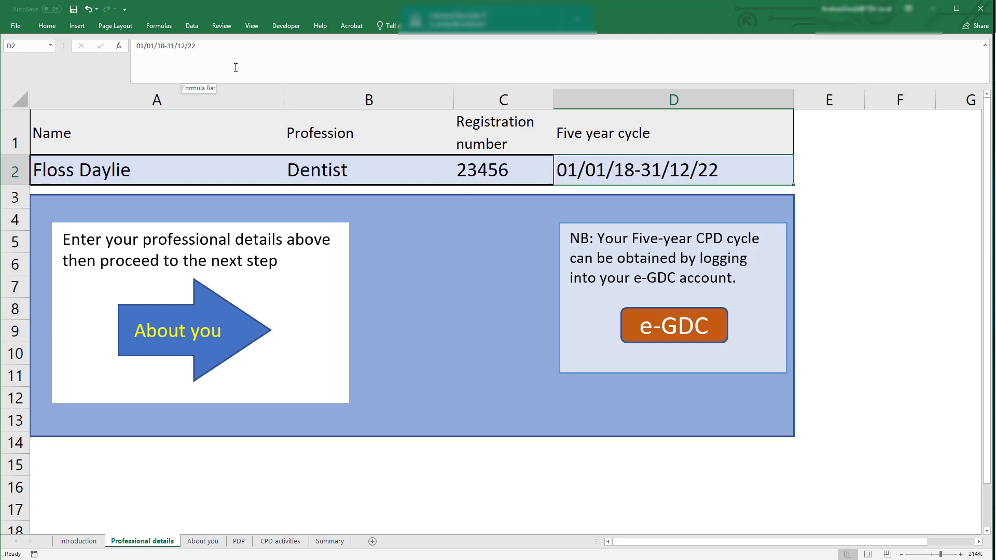
# Hide the formula bar and the row and column headings, with the ribbon collapsed
pyautogui.click(258, 30)
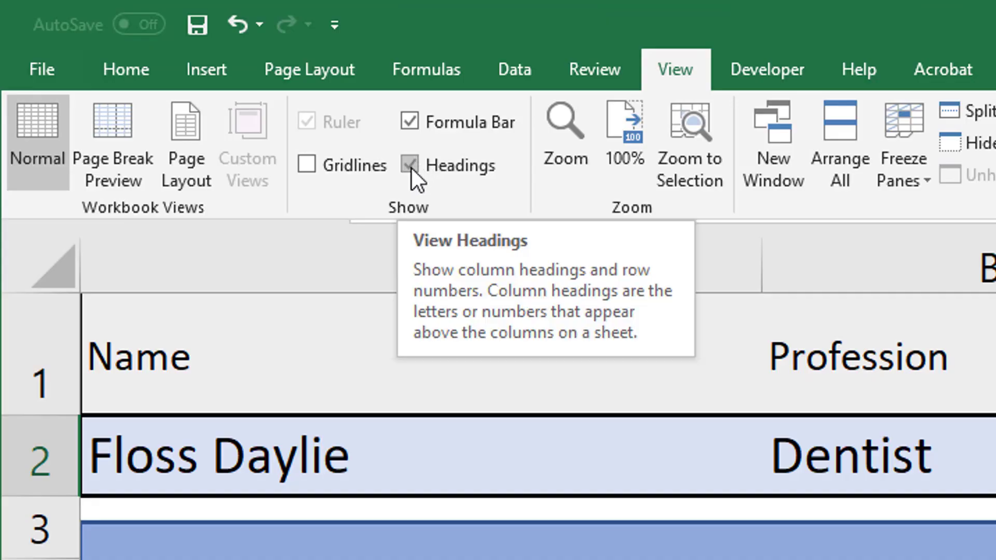
pyautogui.click(154, 62)
pyautogui.click(420, 126)
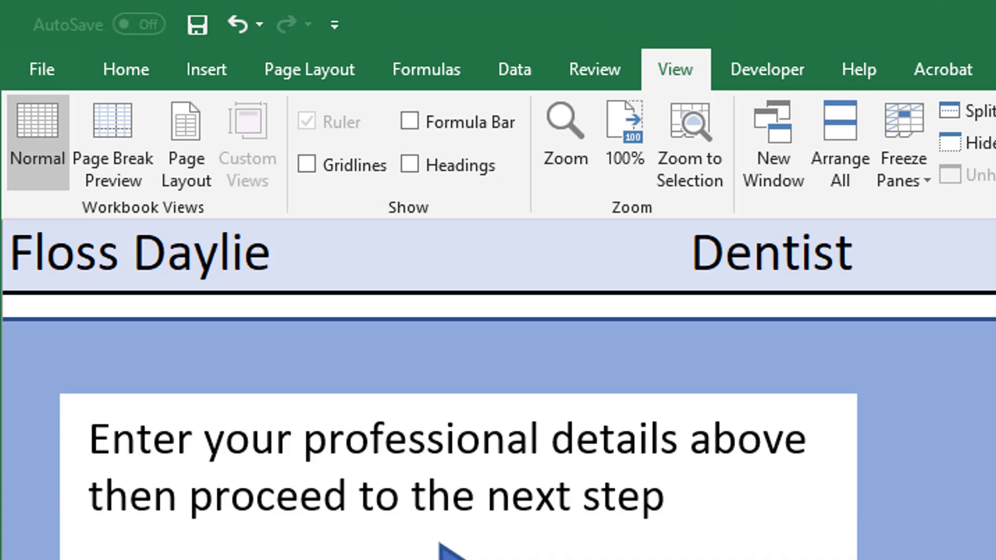
pyautogui.hotkey('ctrl', 'F1')
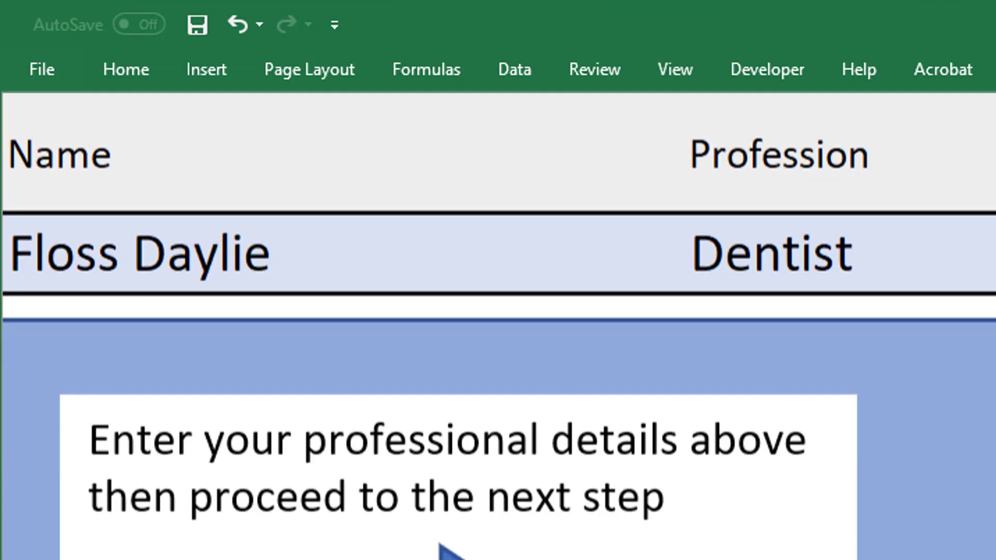
# Show the row and column headings and the formula bar again
pyautogui.click(668, 80)
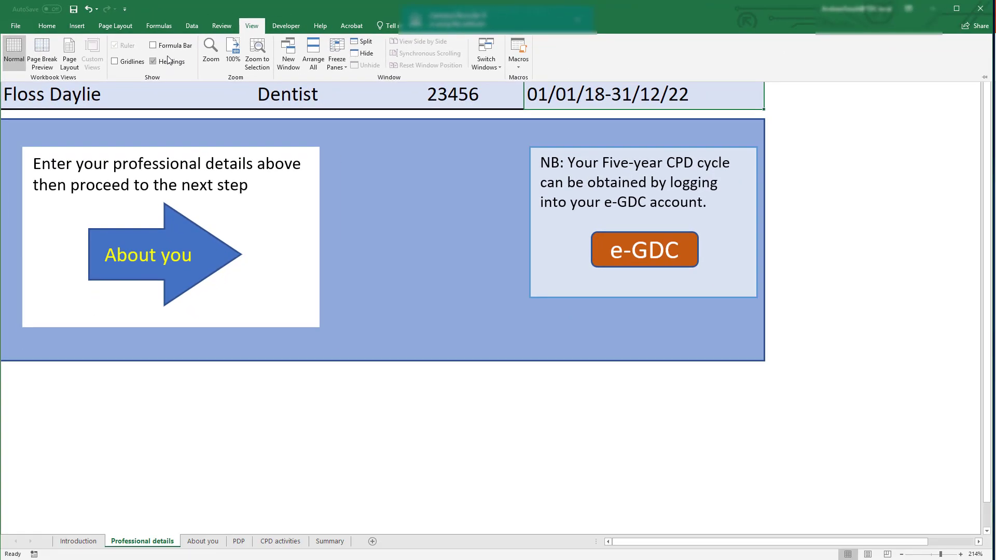
pyautogui.click(357, 132)
pyautogui.click(372, 100)
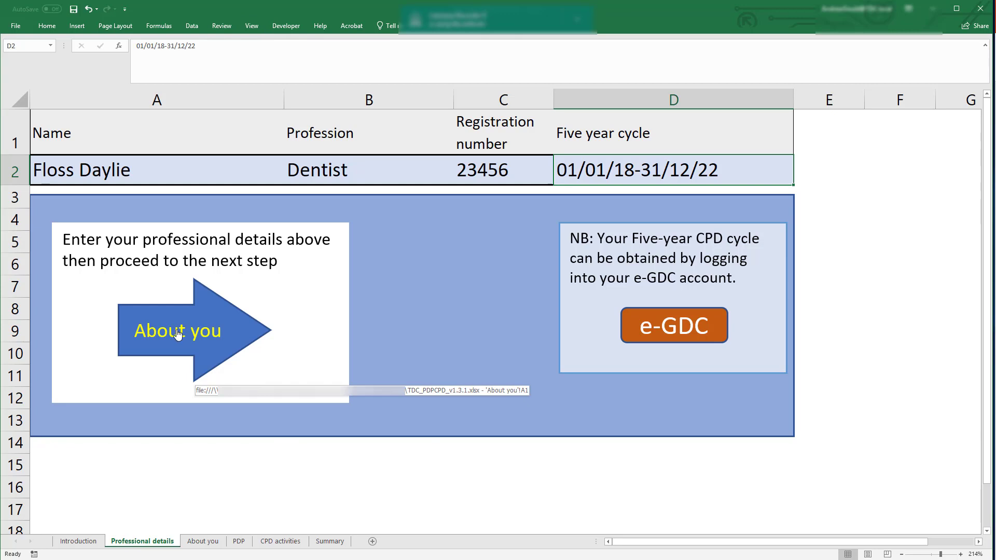
# Follow the About you link and delete the line-break tip from the Q1 answer in cell B3
pyautogui.click(177, 330)
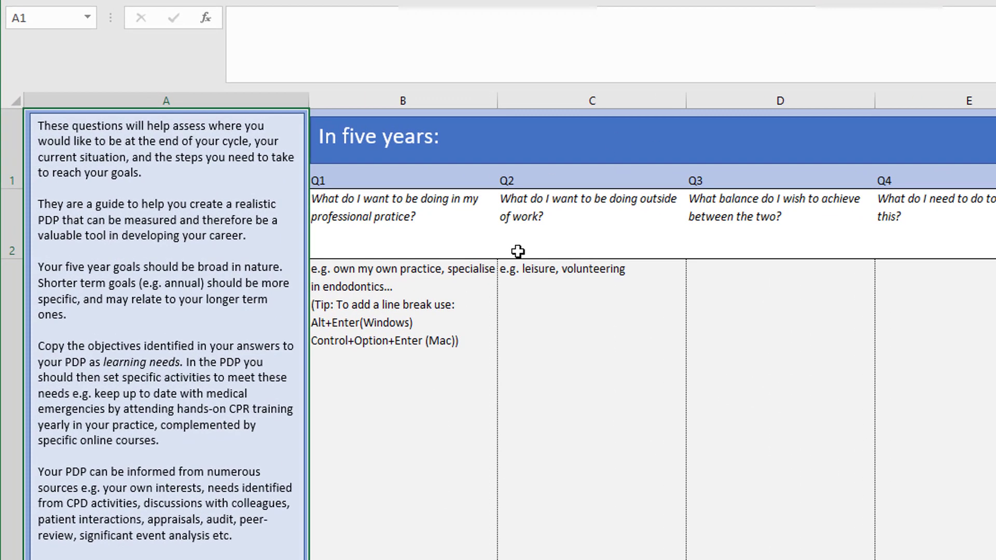
pyautogui.click(333, 353)
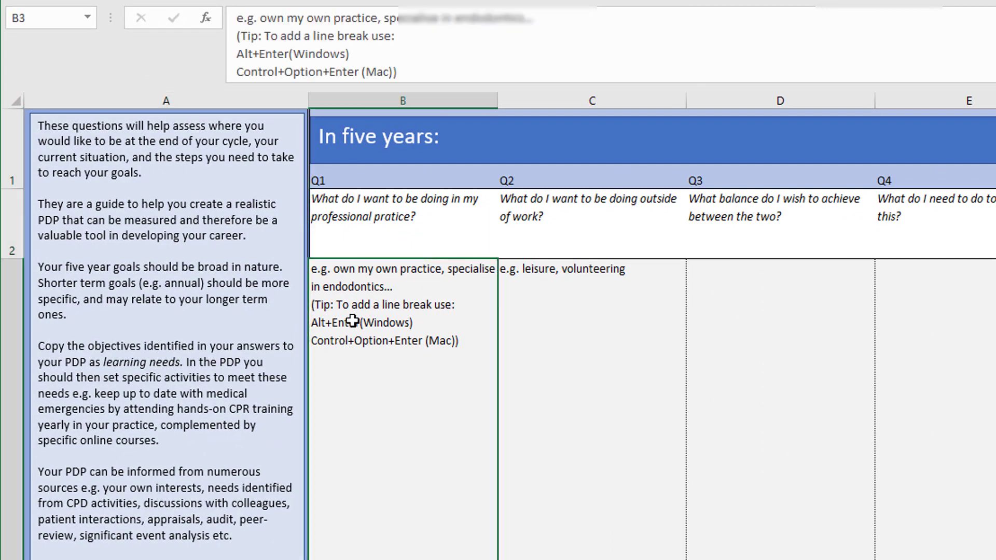
pyautogui.moveTo(420, 67); pyautogui.dragTo(225, 45)
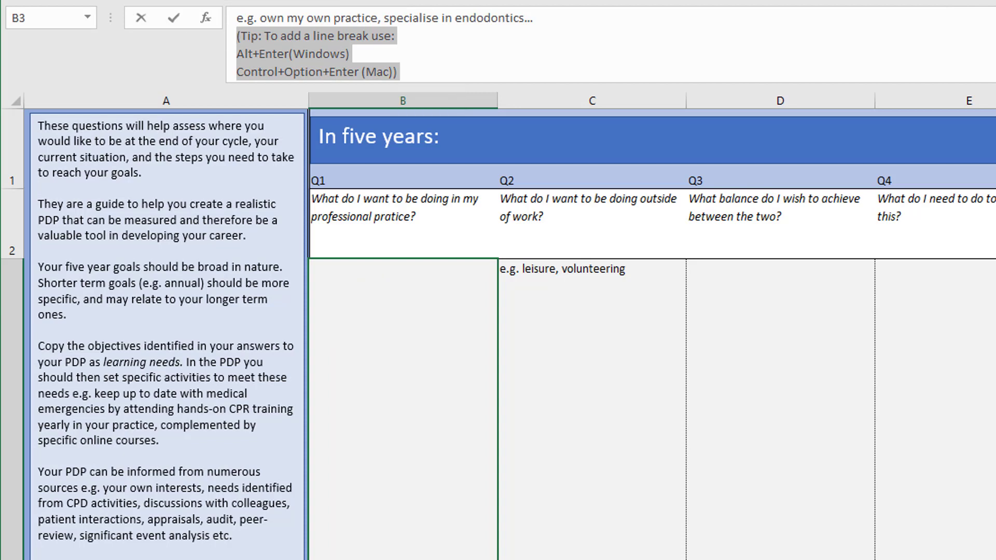
pyautogui.press('BackSpace')
# Replace the comma and space after "own my own practice" in the Q1 answer with a line break
pyautogui.press('Up')
pyautogui.press('Right')
pyautogui.press('Right')
pyautogui.press('Right')
pyautogui.press('Right')
pyautogui.press('Right')
pyautogui.press('Right')
pyautogui.press('Right')
pyautogui.press('Right')
pyautogui.press('Right')
pyautogui.press('Right')
pyautogui.press('Right')
pyautogui.press('Right')
pyautogui.press('Right')
pyautogui.press('Right')
pyautogui.press('Right')
pyautogui.press('Right')
pyautogui.press('Right')
pyautogui.press('Right')
pyautogui.press('Right')
pyautogui.press('Right')
pyautogui.press('Right')
pyautogui.press('Right')
pyautogui.press('Right')
pyautogui.press('Right')
pyautogui.press('Delete')
pyautogui.press('Delete')
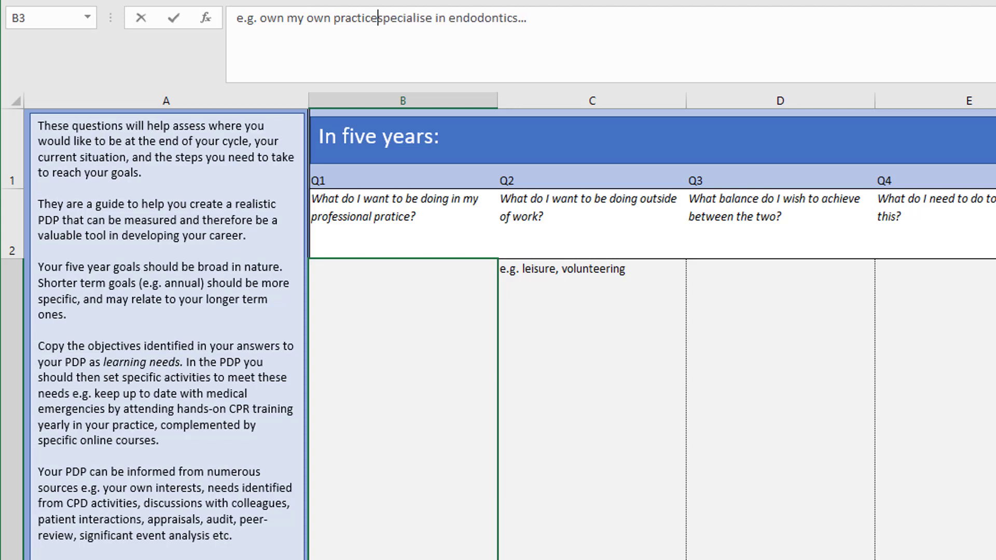
pyautogui.hotkey('alt', 'Return')
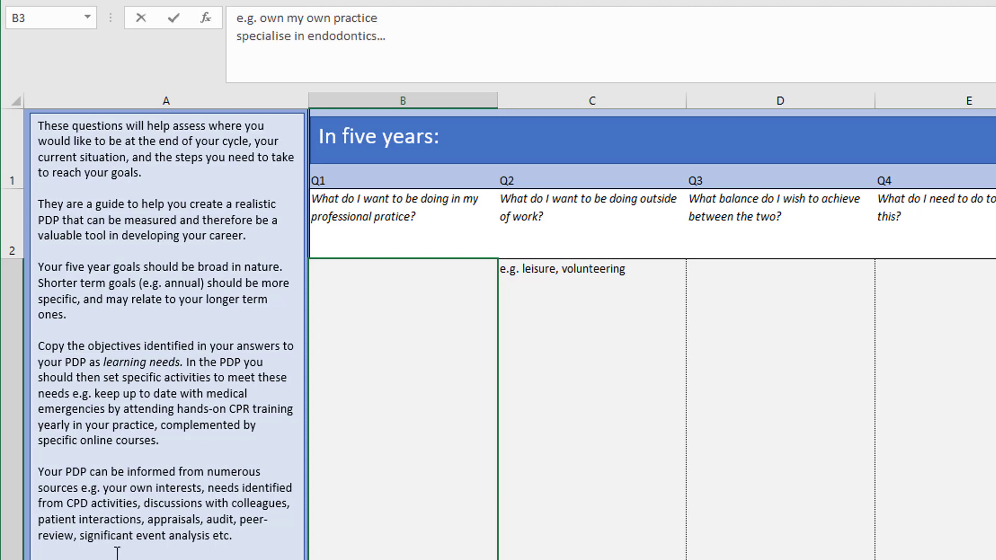
pyautogui.click(550, 387)
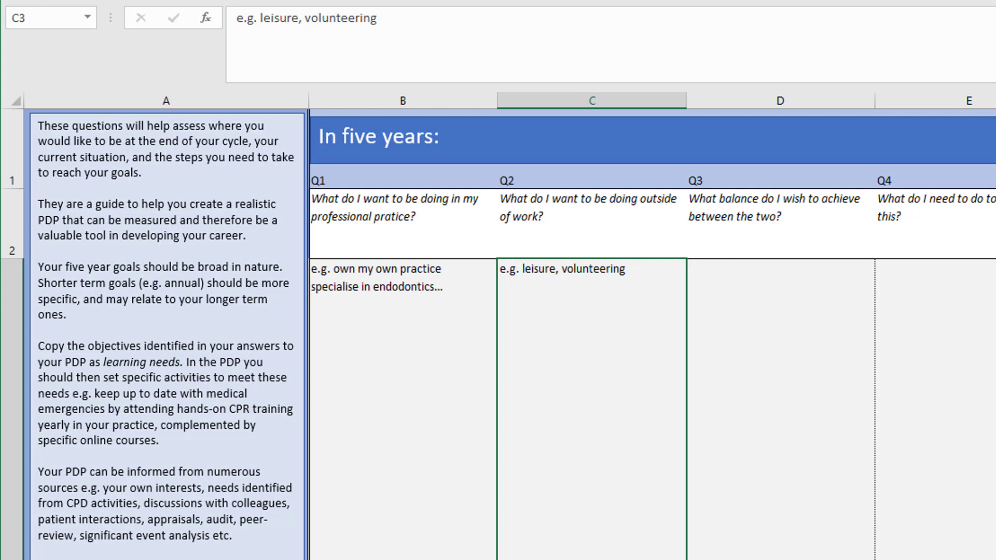
# Review the remaining About you questions on five-year goals, workplace, and clinical and professional situation, up to Q18
pyautogui.hscroll(10, 509, 325)
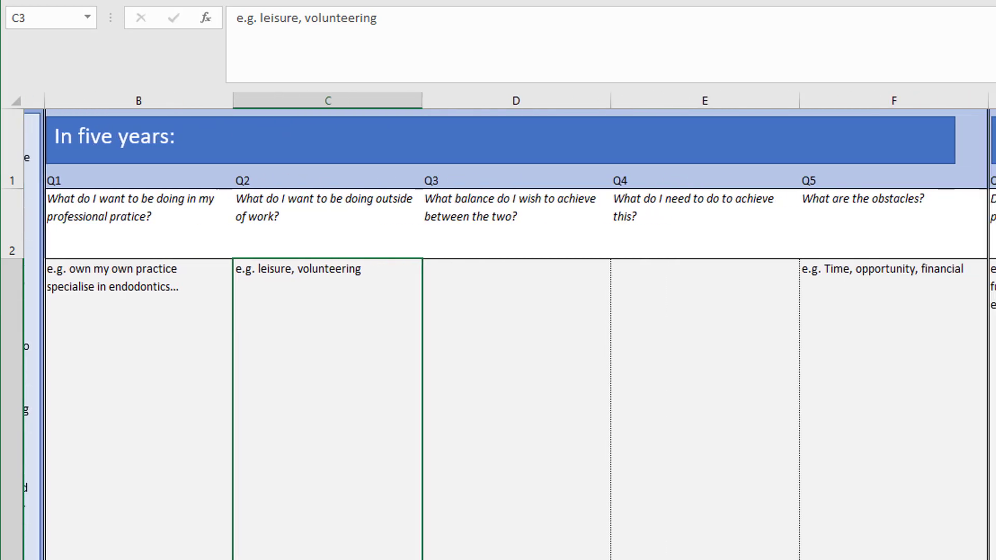
pyautogui.hscroll(5, 509, 326)
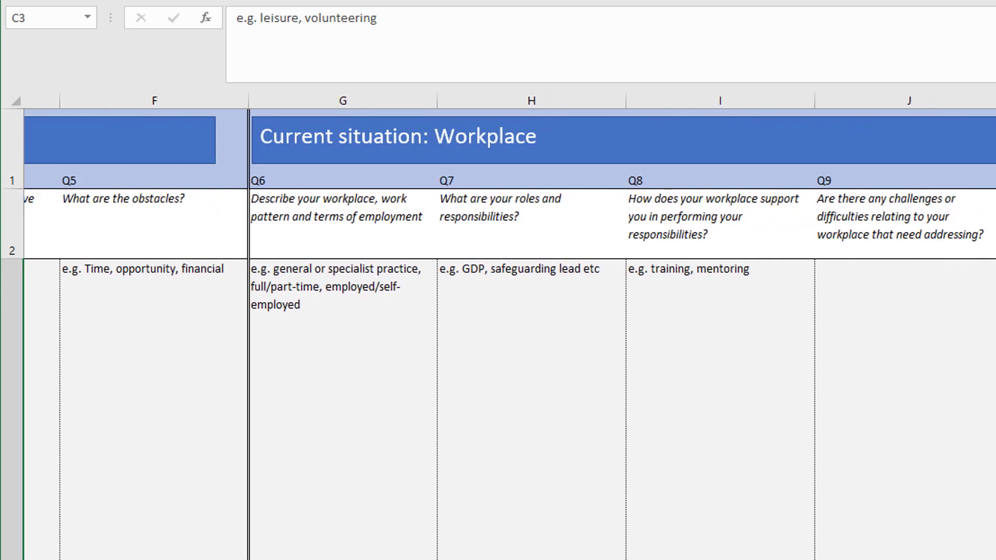
pyautogui.hscroll(2, 510, 326)
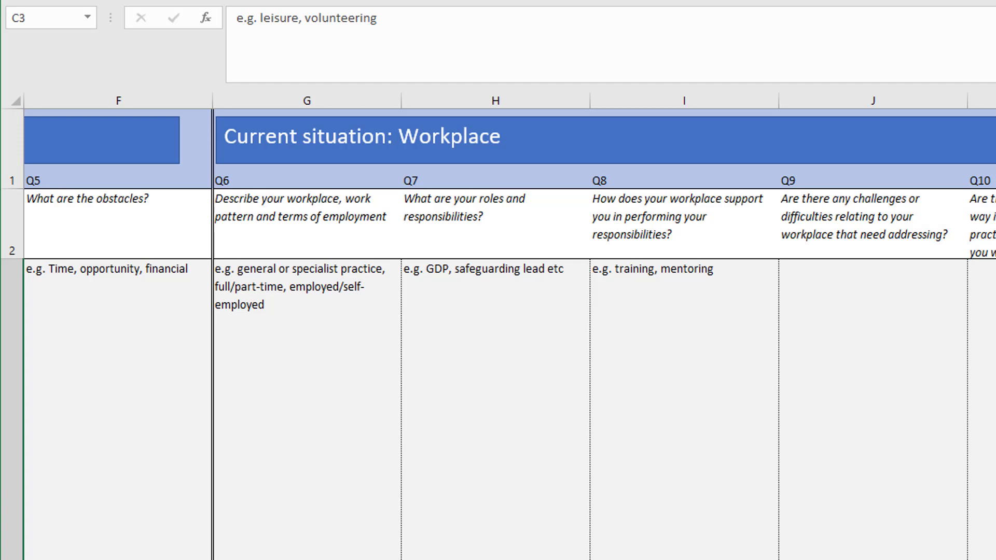
pyautogui.hscroll(5, 509, 327)
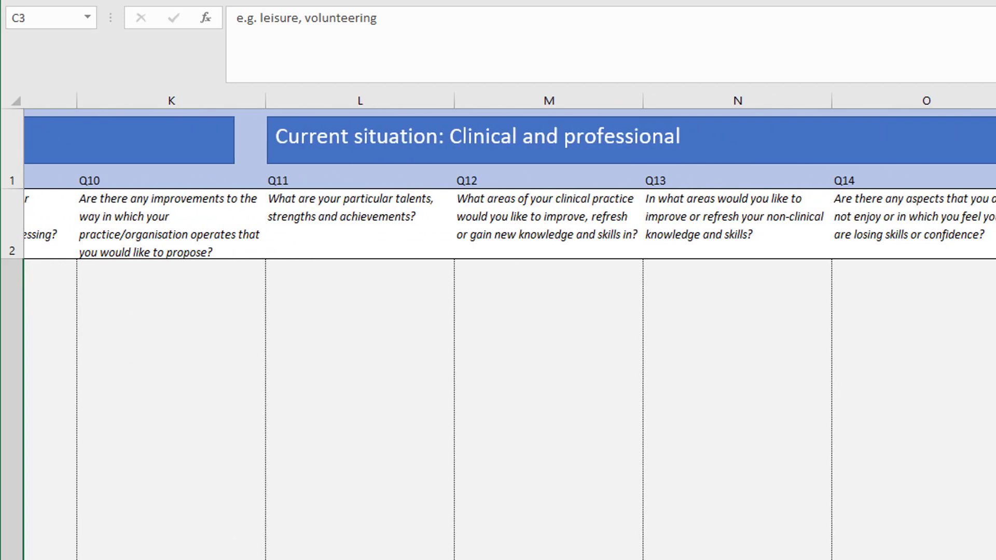
pyautogui.hscroll(1, 510, 327)
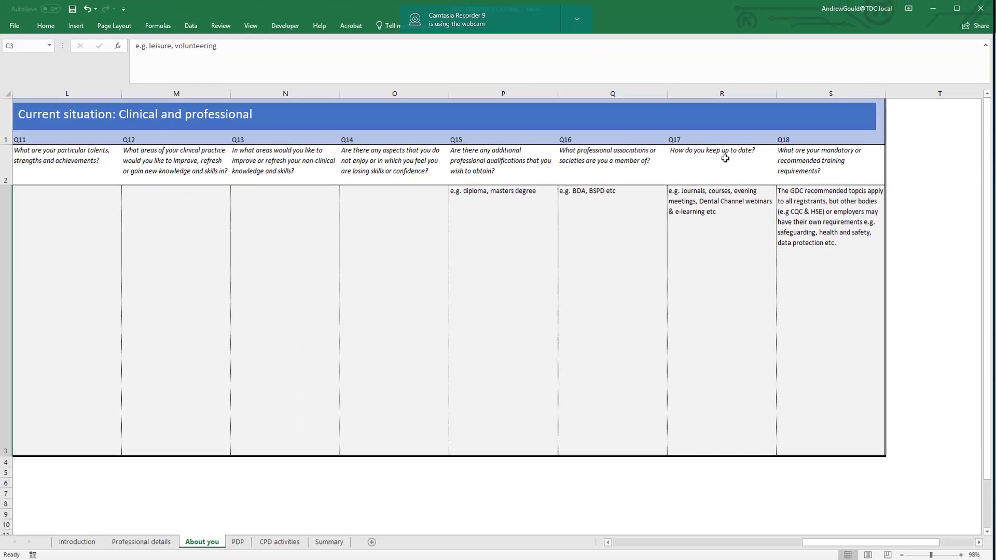
# Follow the Construct your PDP link and examine the status options, success criteria and success assessment of the Complaints activity
pyautogui.moveTo(828, 541); pyautogui.dragTo(619, 554)
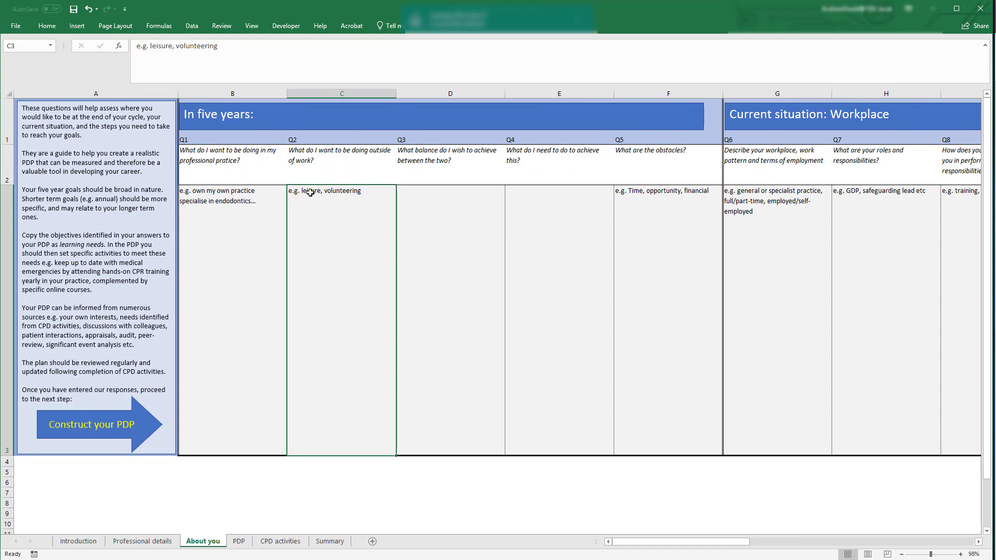
pyautogui.click(104, 428)
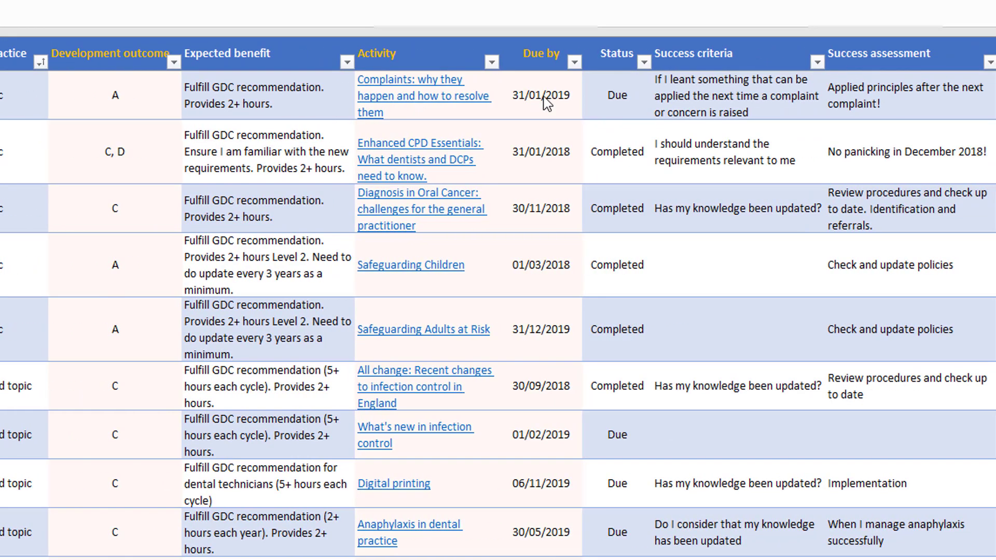
pyautogui.click(622, 97)
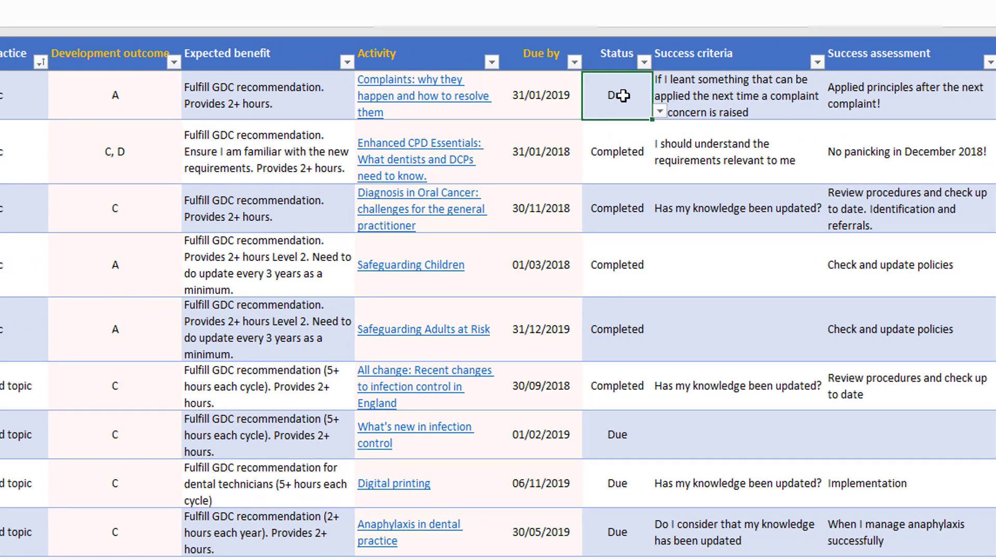
pyautogui.click(659, 114)
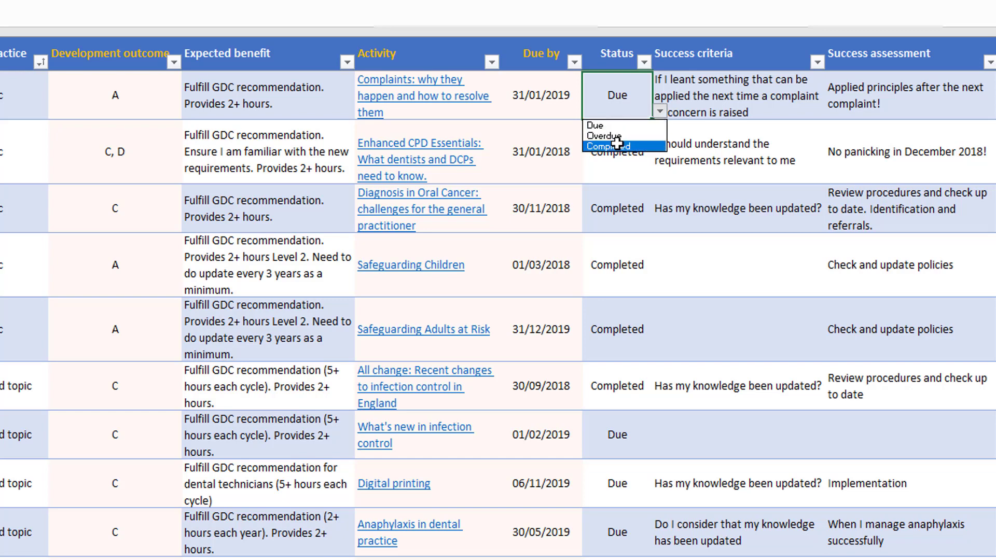
pyautogui.click(608, 100)
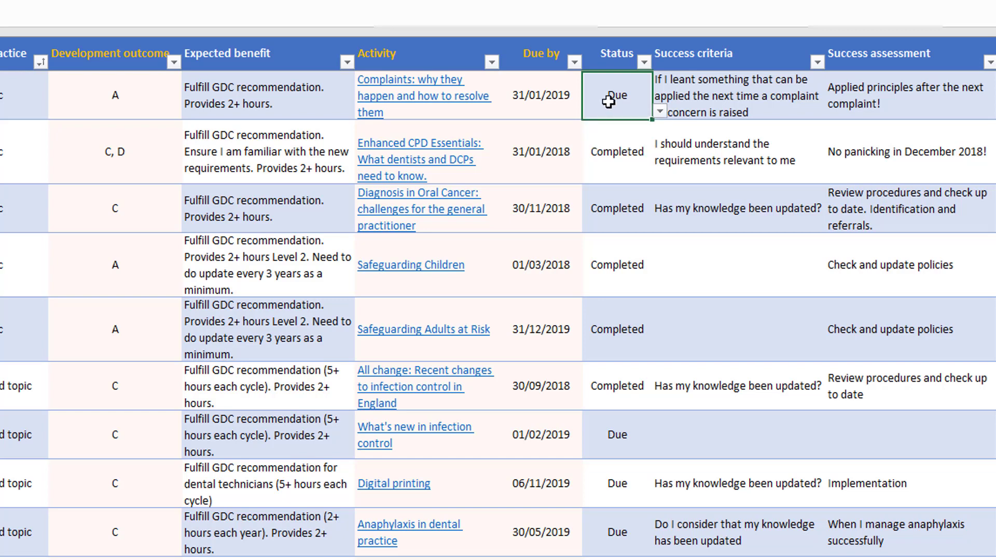
pyautogui.click(689, 89)
pyautogui.click(868, 102)
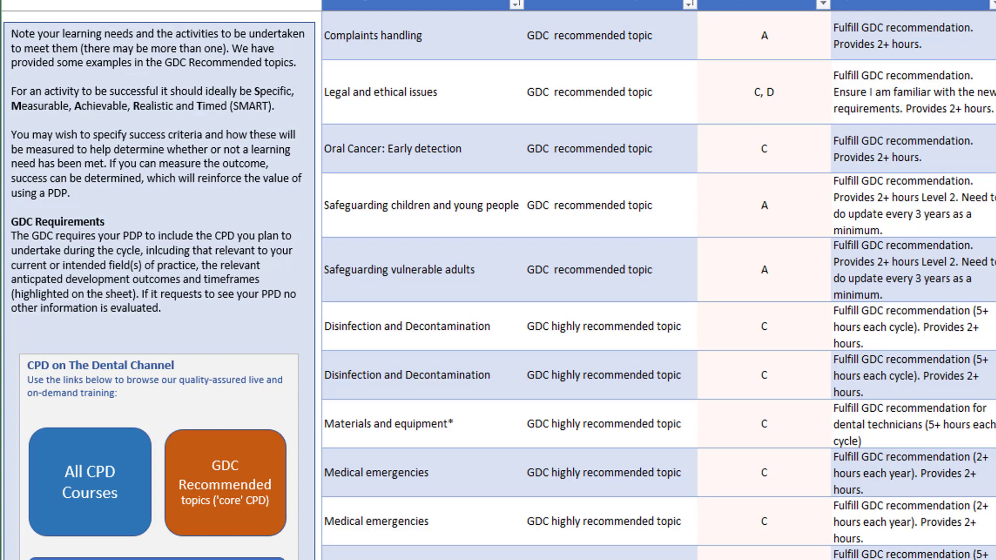
# Review the PDP sheet's guidance on CPD courses, GDC recommended topics, adding entries and GDC development outcomes
pyautogui.scroll(-3, 498, 285)
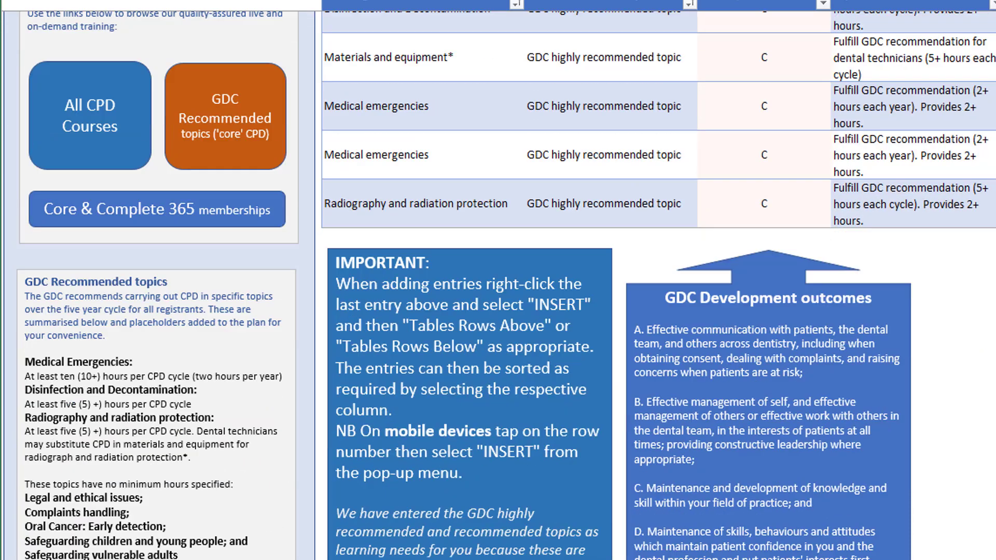
pyautogui.scroll(1, 498, 286)
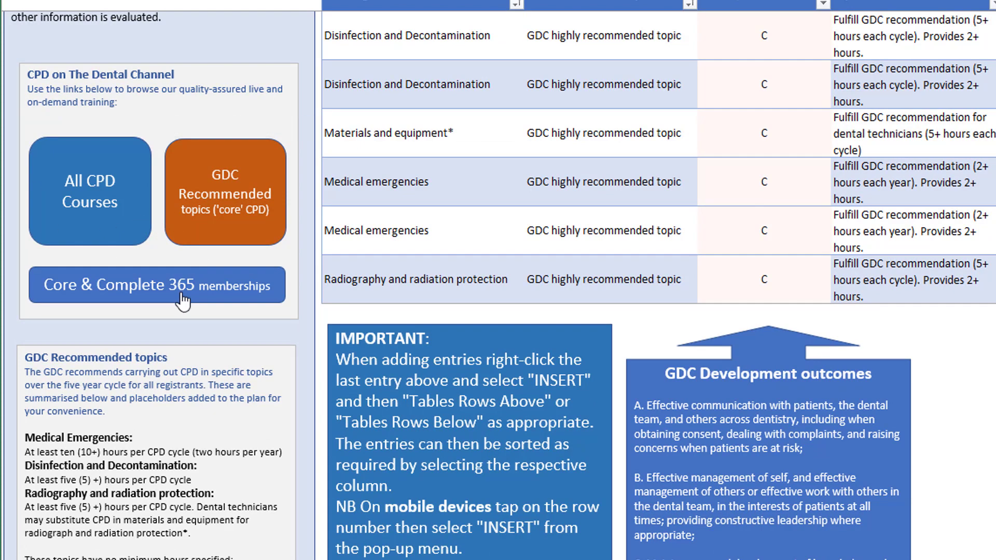
pyautogui.scroll(-4, 156, 260)
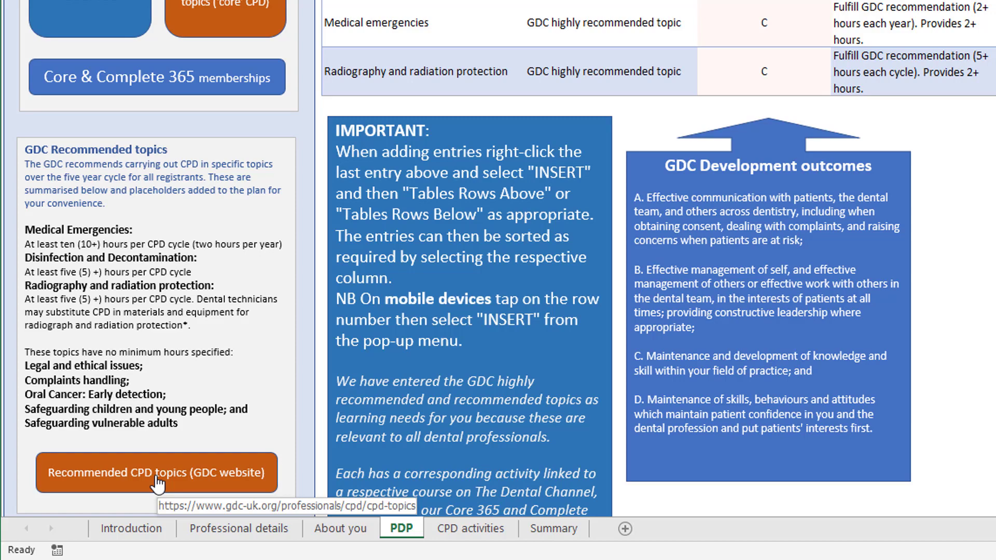
pyautogui.scroll(-2, 420, 120)
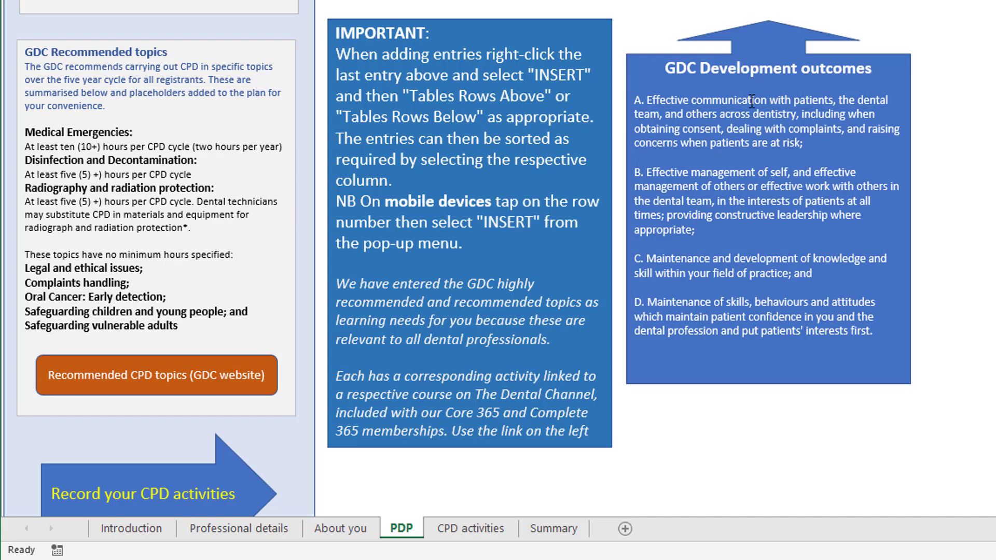
pyautogui.moveTo(988, 174); pyautogui.dragTo(990, 96)
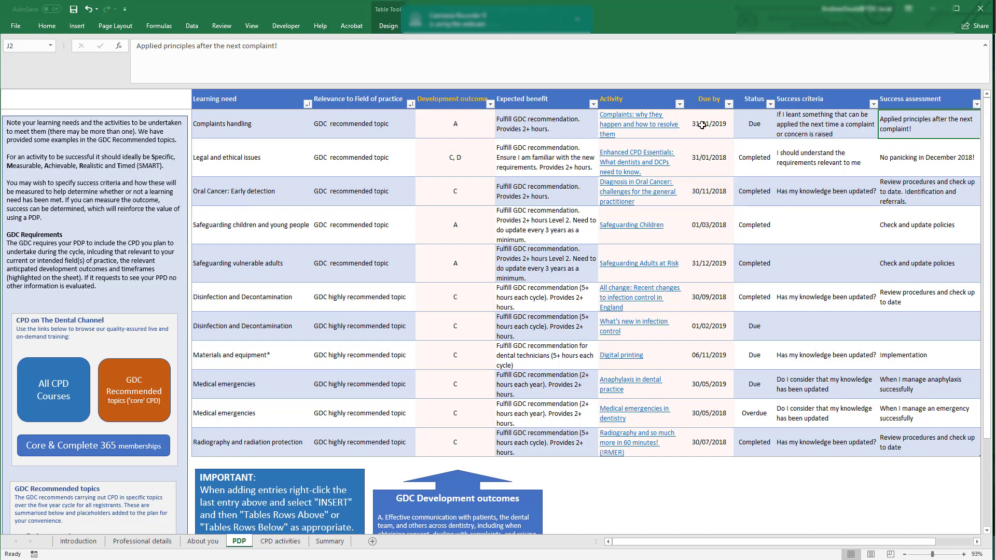
# Sort the PDP table by Due by from oldest to newest, followed by a sort on Status from A to Z
pyautogui.click(728, 104)
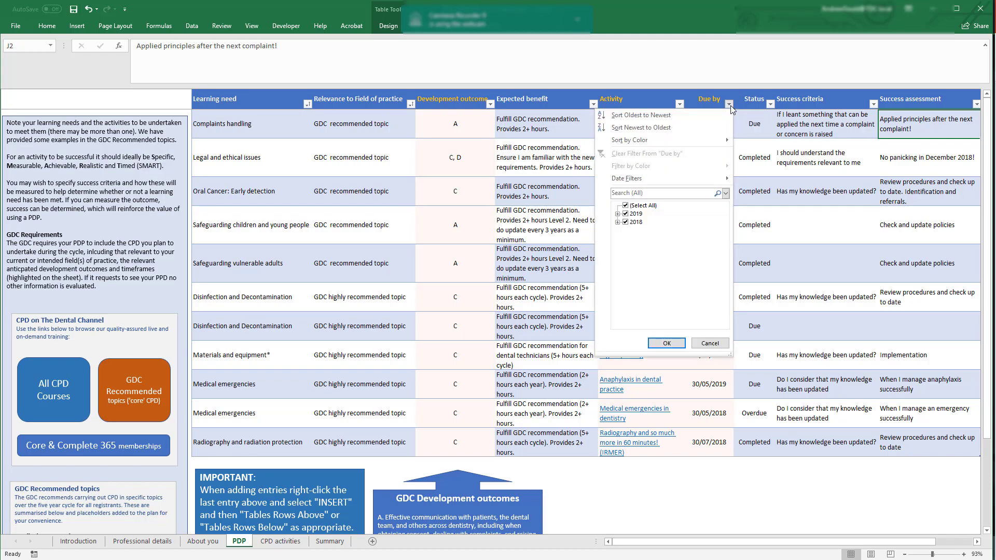
pyautogui.click(729, 105)
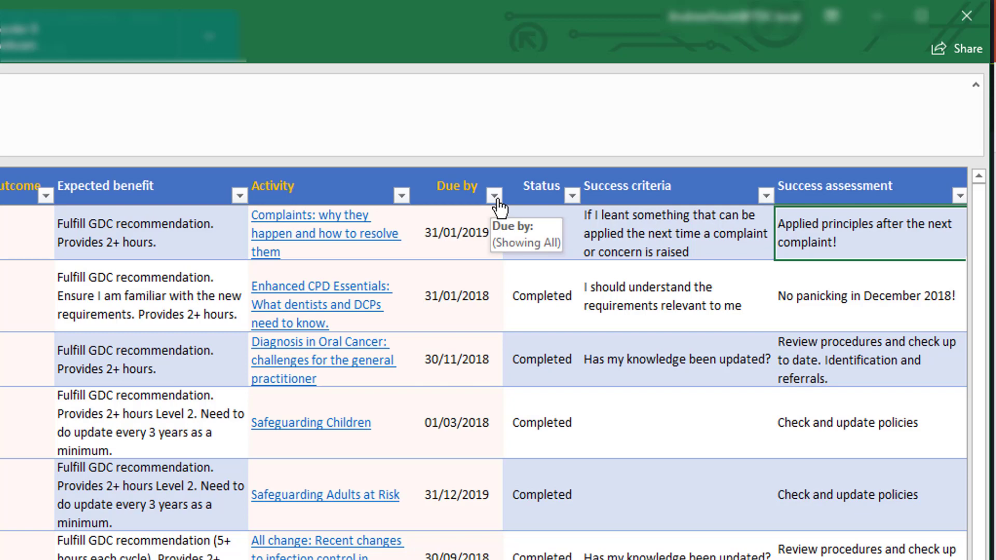
pyautogui.click(495, 197)
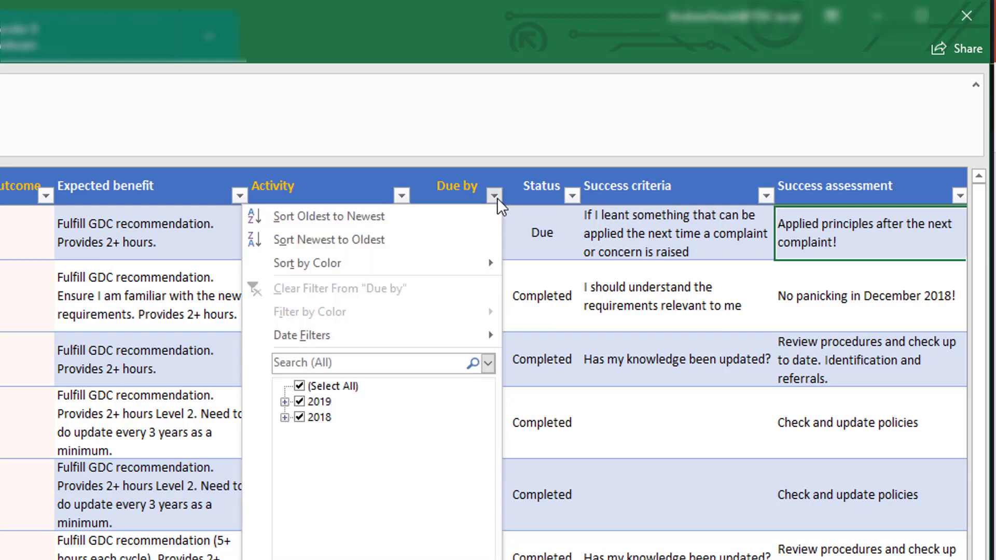
pyautogui.click(420, 216)
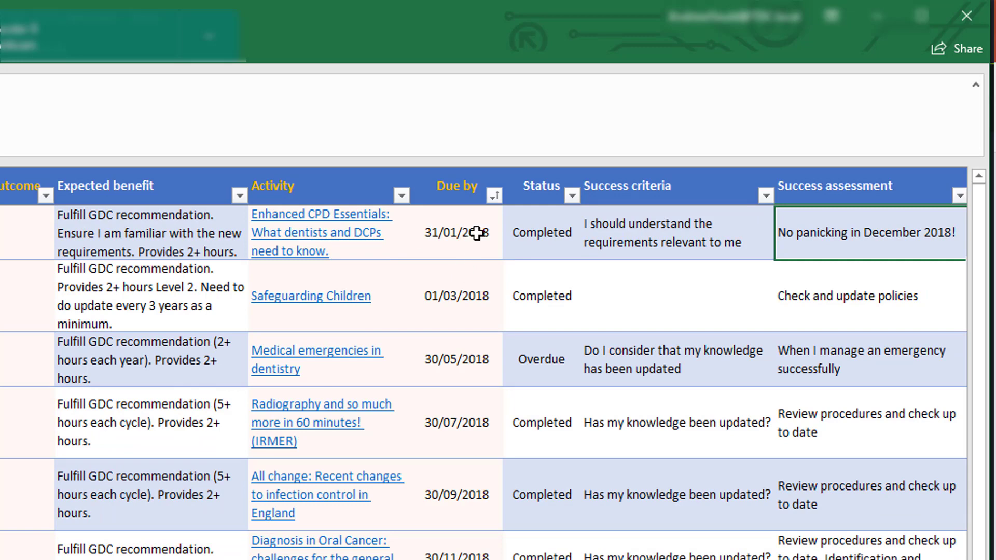
pyautogui.click(572, 196)
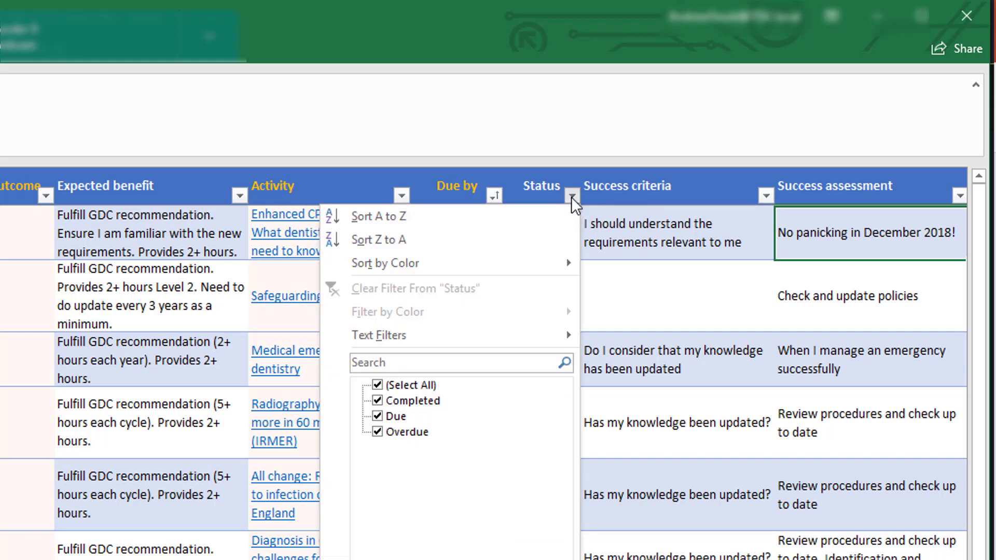
pyautogui.click(495, 215)
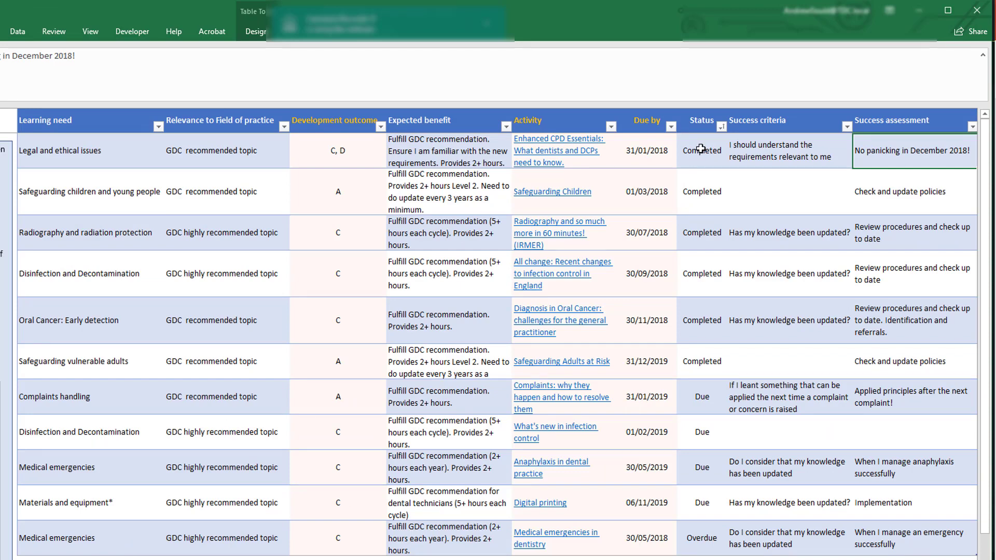
# Apply a custom sort to the PDP table by Relevance to Field of practice, then by Learning need, both A to Z
pyautogui.click(1, 31)
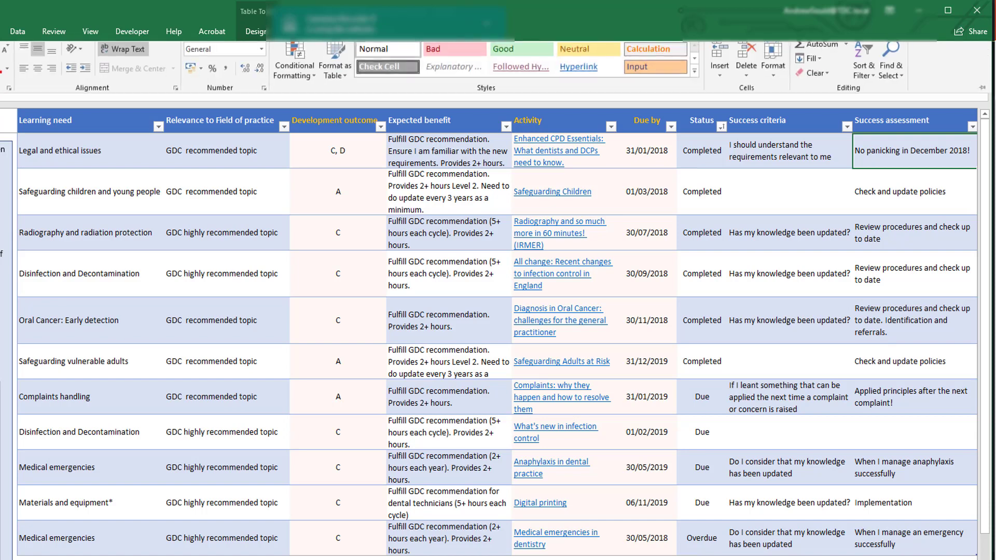
pyautogui.click(864, 75)
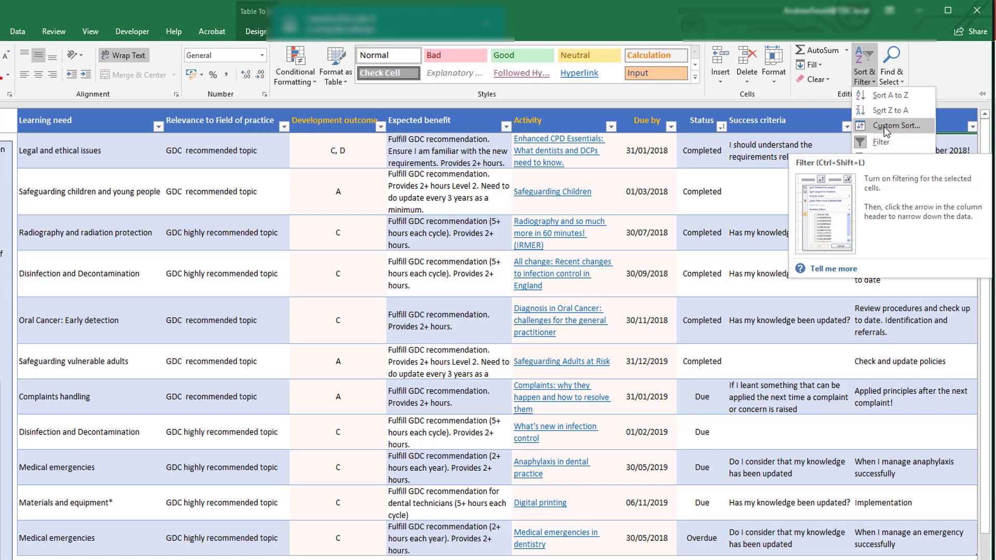
pyautogui.click(884, 127)
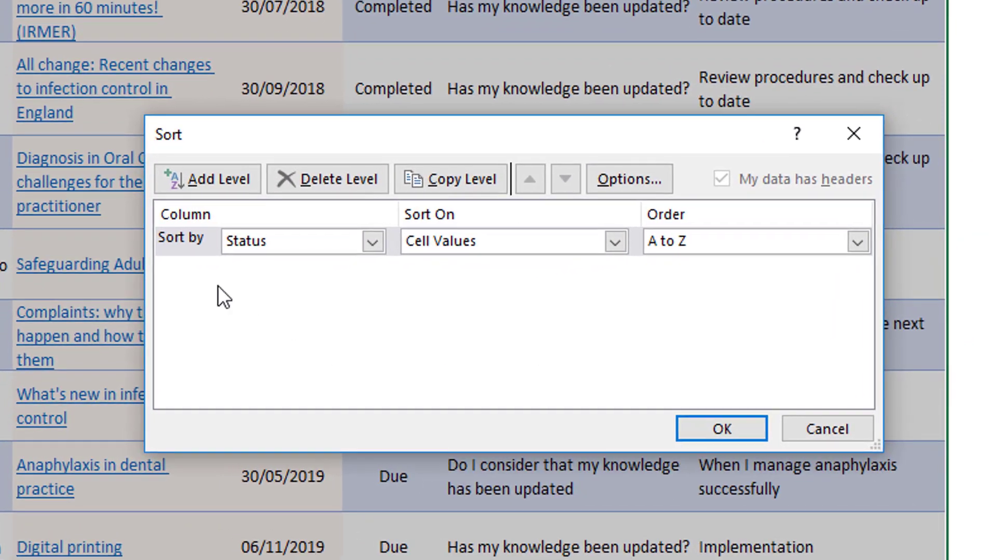
pyautogui.click(373, 241)
pyautogui.click(356, 276)
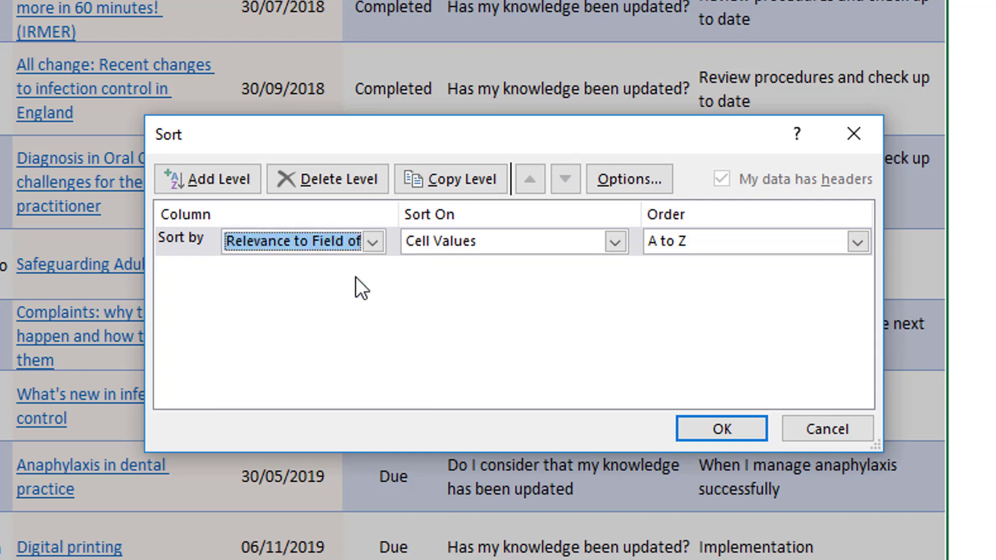
pyautogui.click(213, 179)
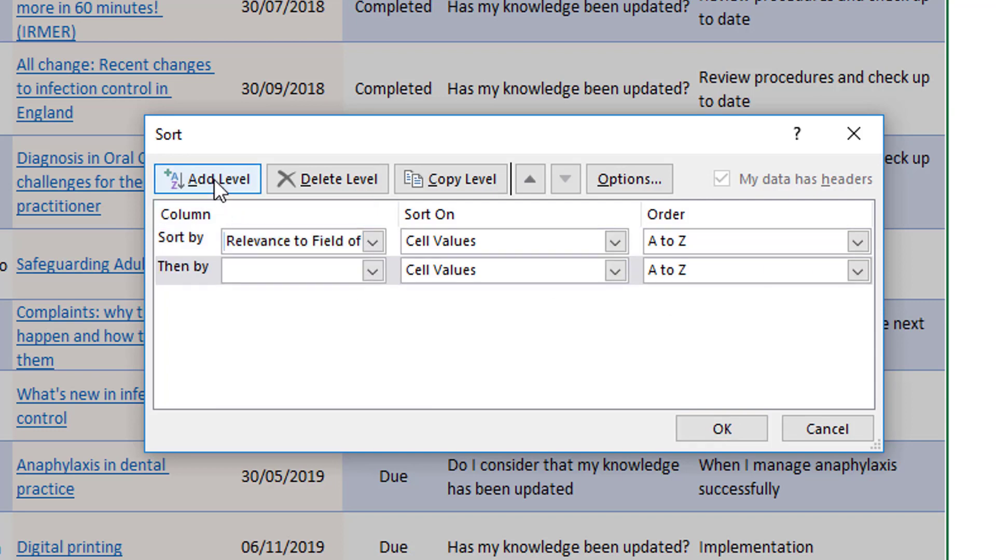
pyautogui.click(372, 274)
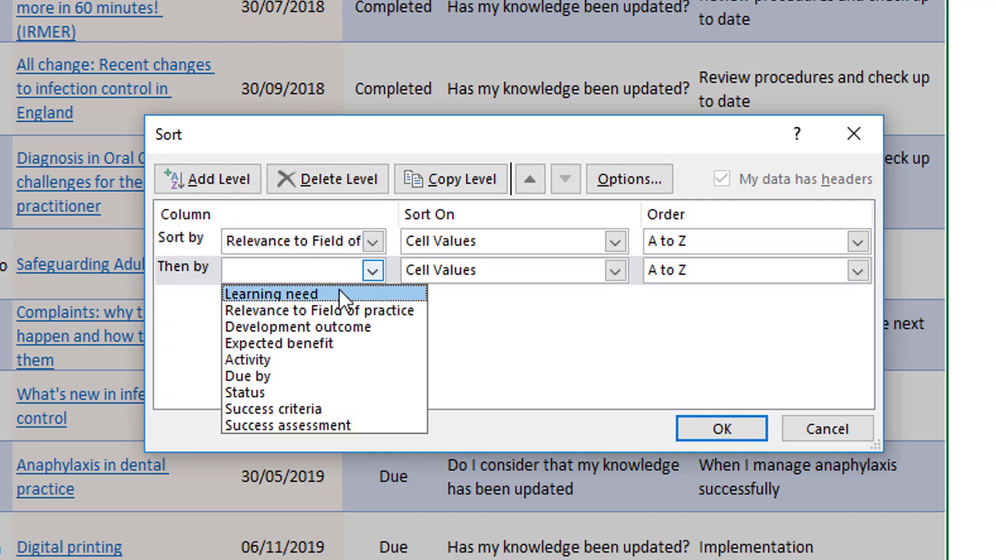
pyautogui.click(339, 289)
pyautogui.click(711, 423)
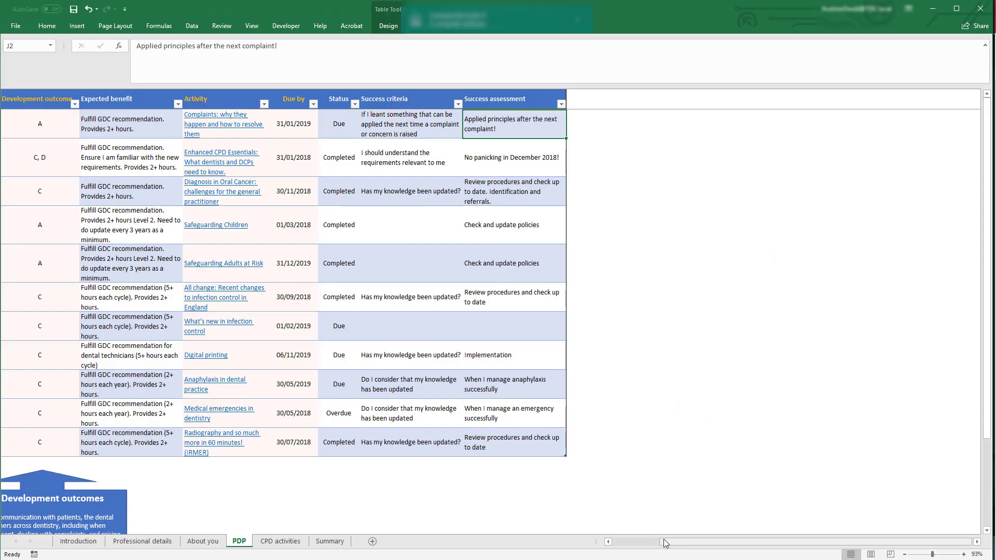
# Check the Q1 five-year goal on the About you sheet and return to the PDP sheet
pyautogui.moveTo(664, 542); pyautogui.dragTo(612, 547)
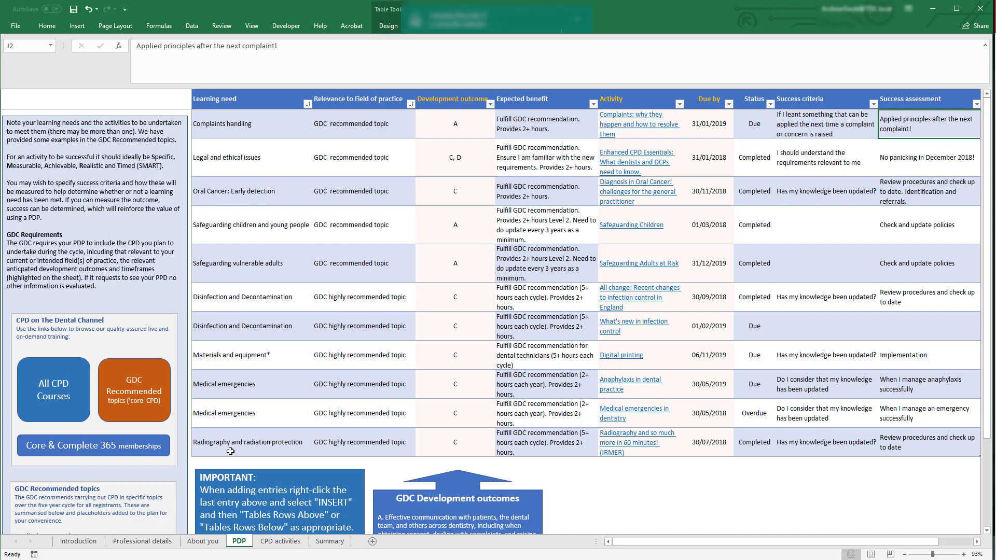
pyautogui.click(210, 542)
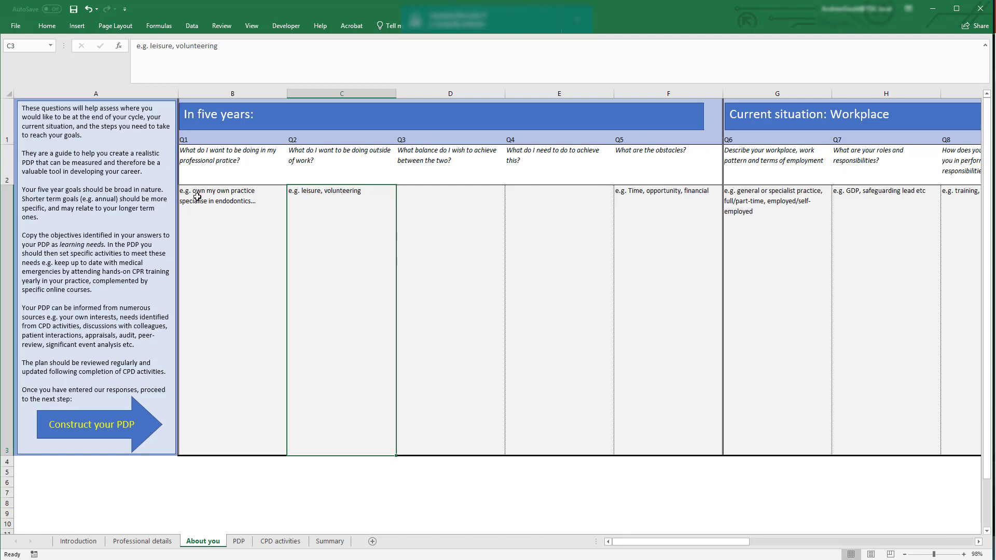
pyautogui.click(239, 542)
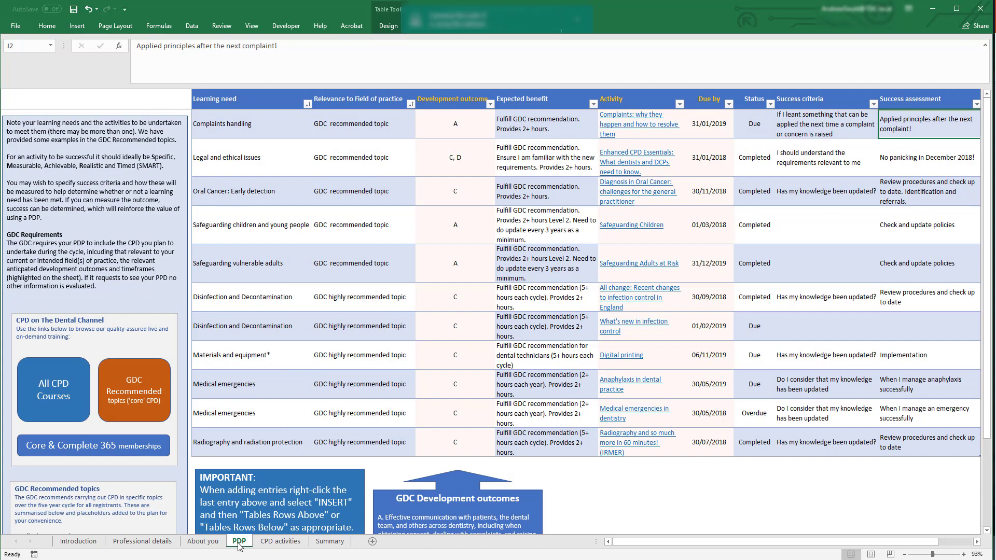
# Insert a table row below the Radiography and radiation protection entry and enter "Specialise in endodontics" as its learning need
pyautogui.click(242, 444)
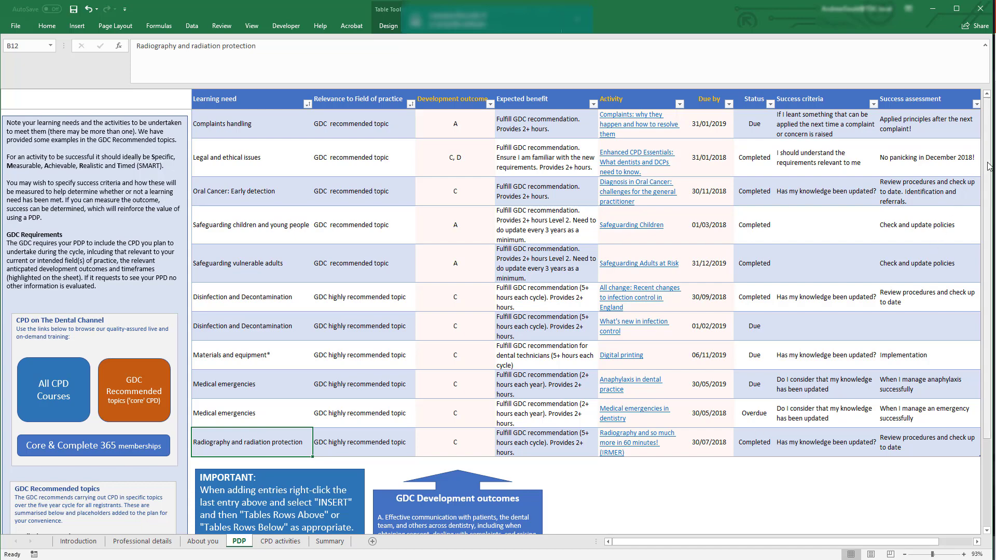
pyautogui.scroll(-3, 988, 167)
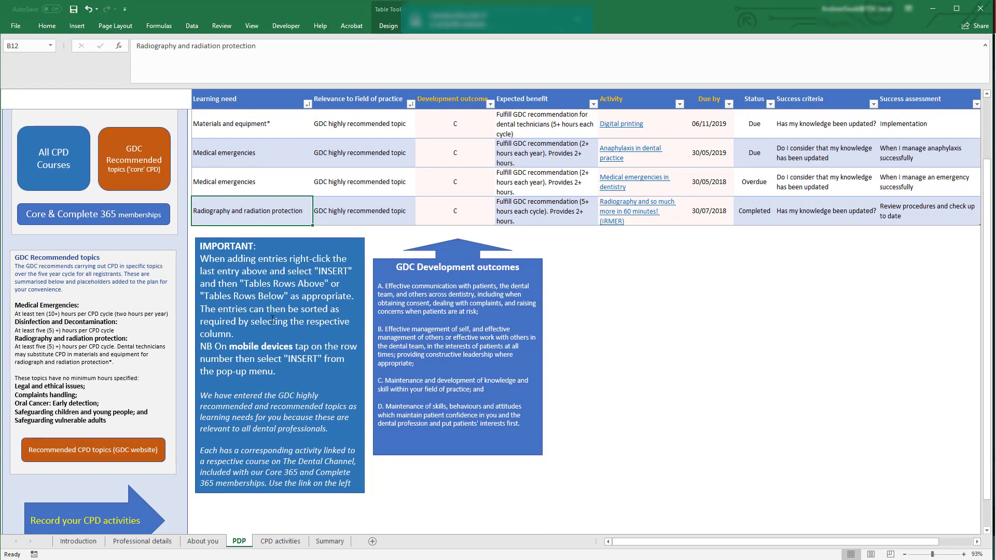
pyautogui.rightClick(239, 208)
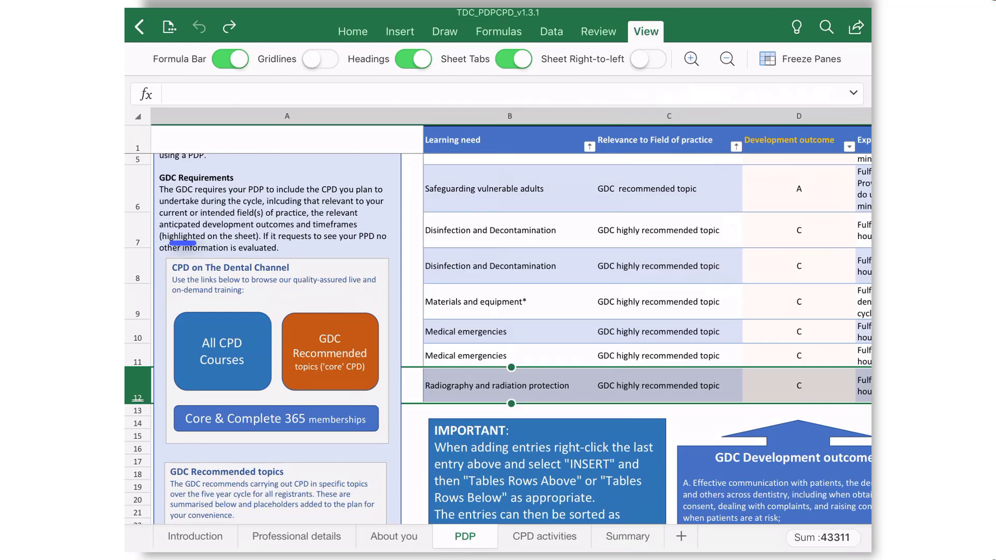
pyautogui.click(137, 385)
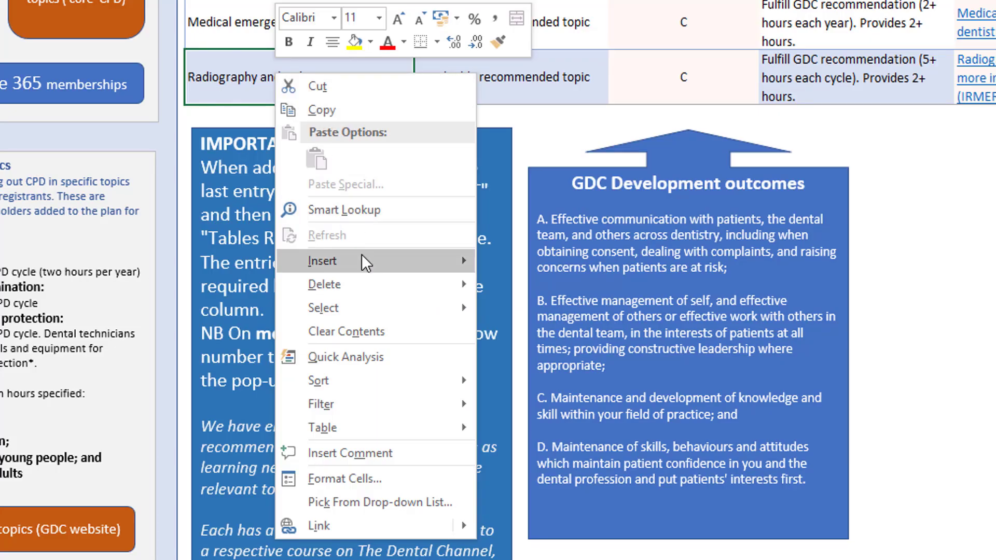
pyautogui.moveTo(362, 259)
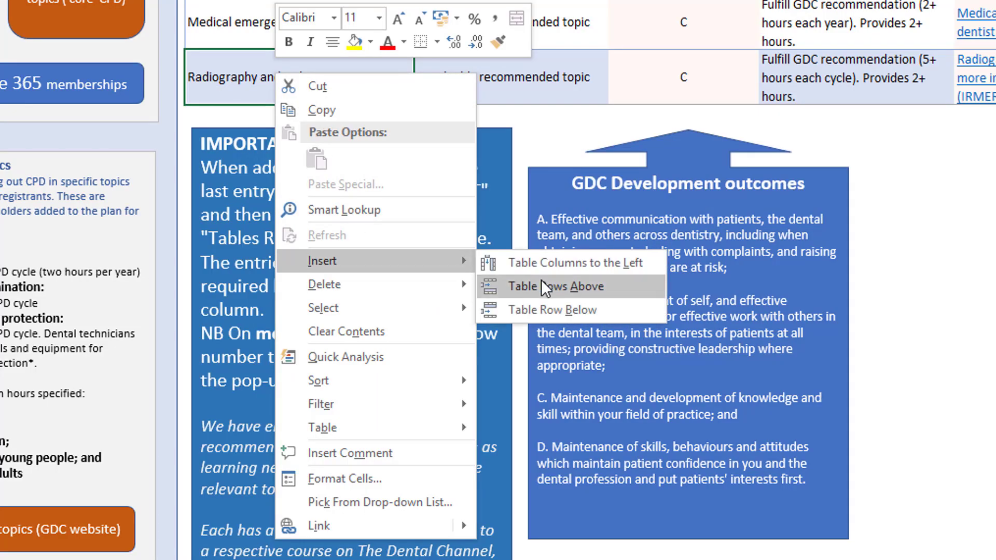
pyautogui.click(561, 308)
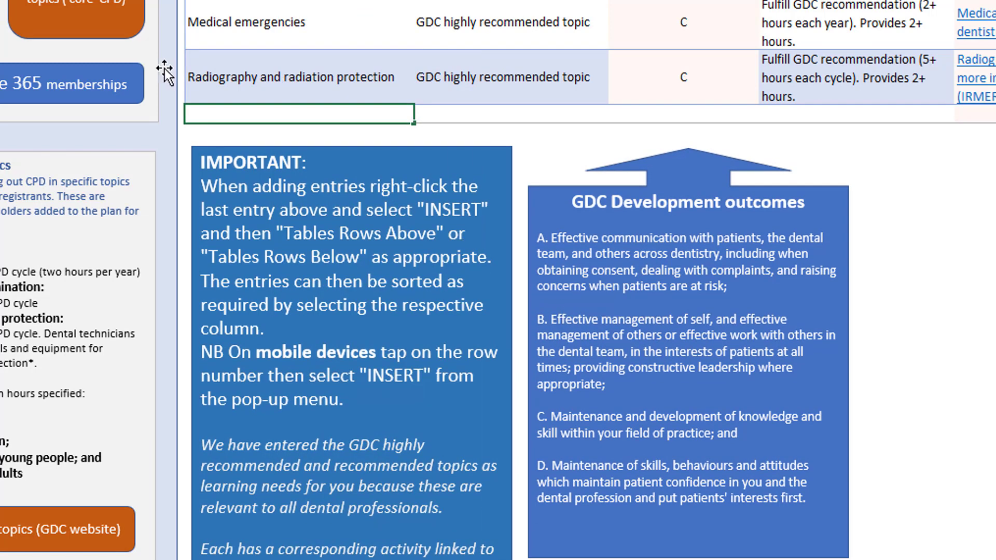
pyautogui.write('Specia')
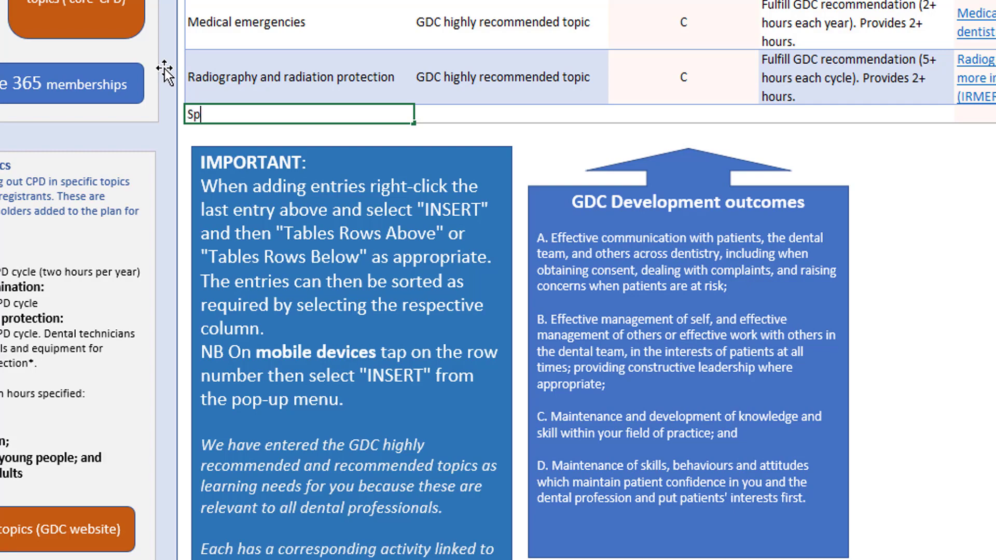
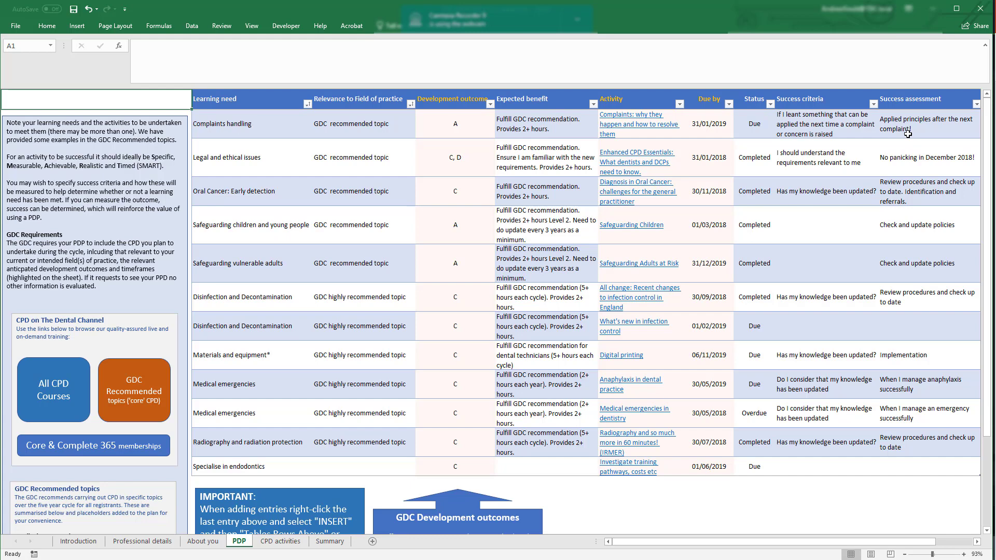
# Switch to the CPD activities sheet and examine the recorded activities across to the first "What did I learn?" entry
pyautogui.hotkey('ctrl', 'pagedown')
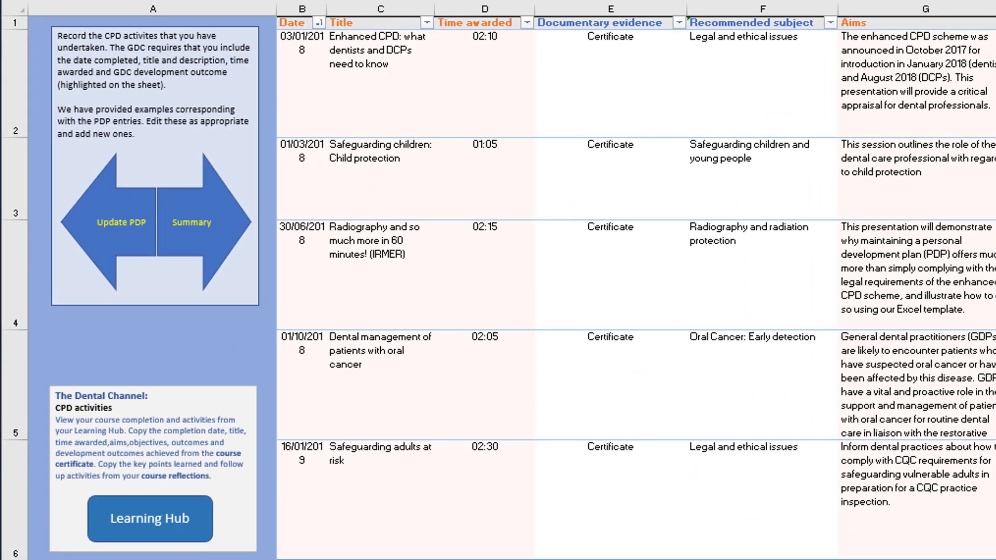
pyautogui.click(267, 498)
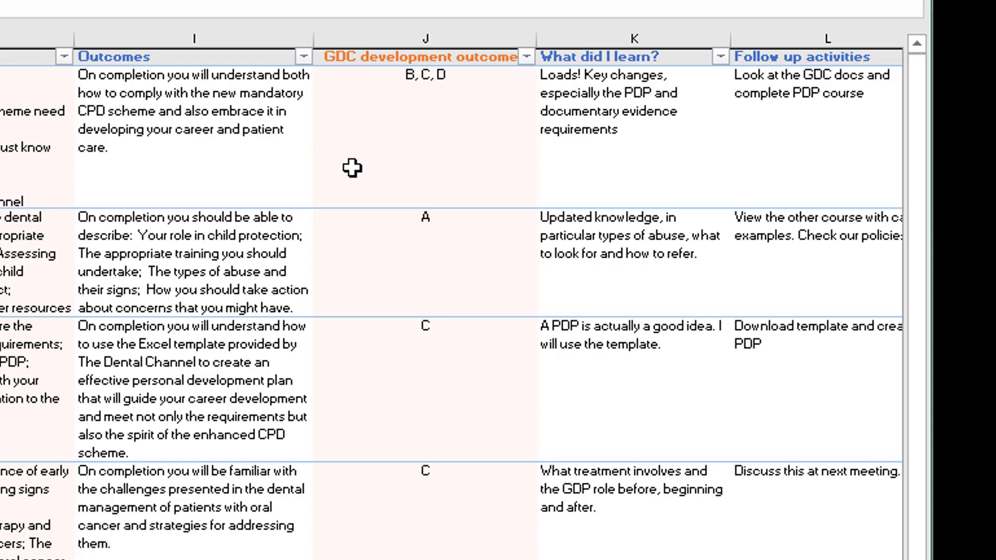
pyautogui.click(590, 177)
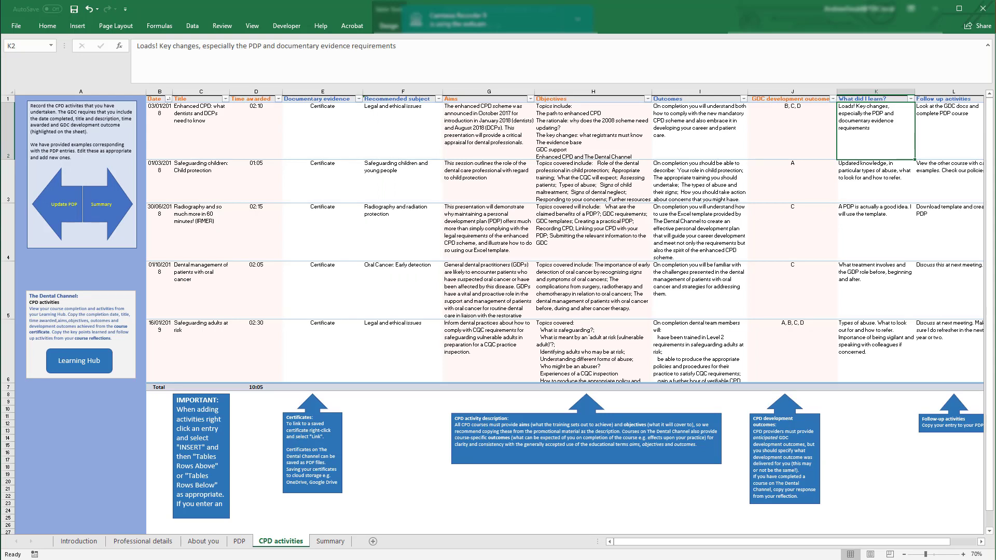
# Autofit the Date column on the CPD activities sheet so each date fits on one line
pyautogui.moveTo(925, 555); pyautogui.dragTo(931, 555)
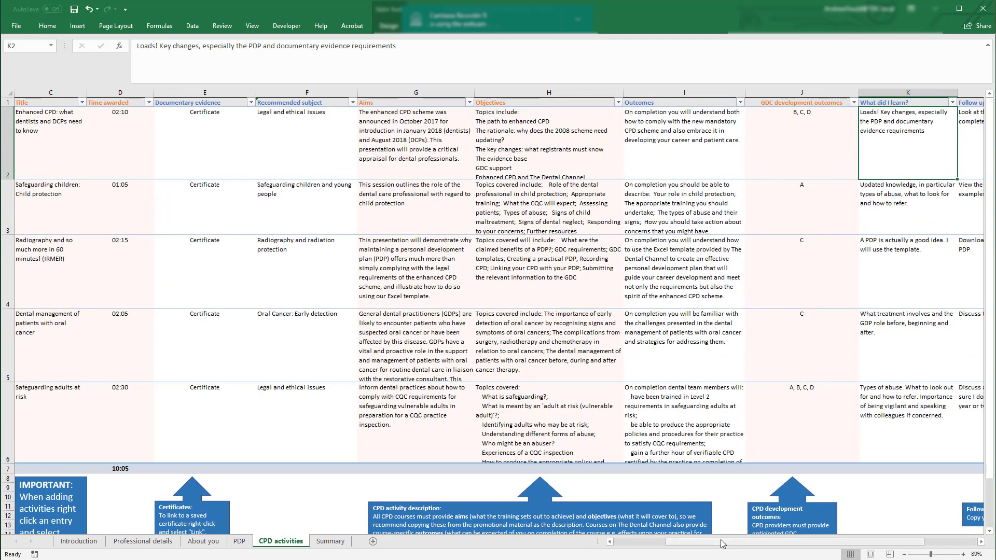
pyautogui.moveTo(721, 542); pyautogui.dragTo(666, 553)
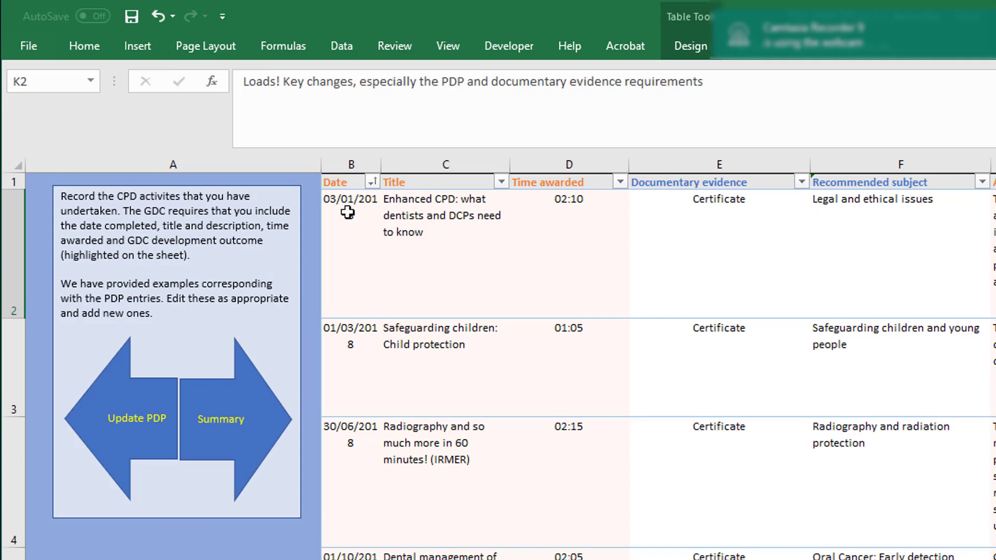
pyautogui.doubleClick(378, 164)
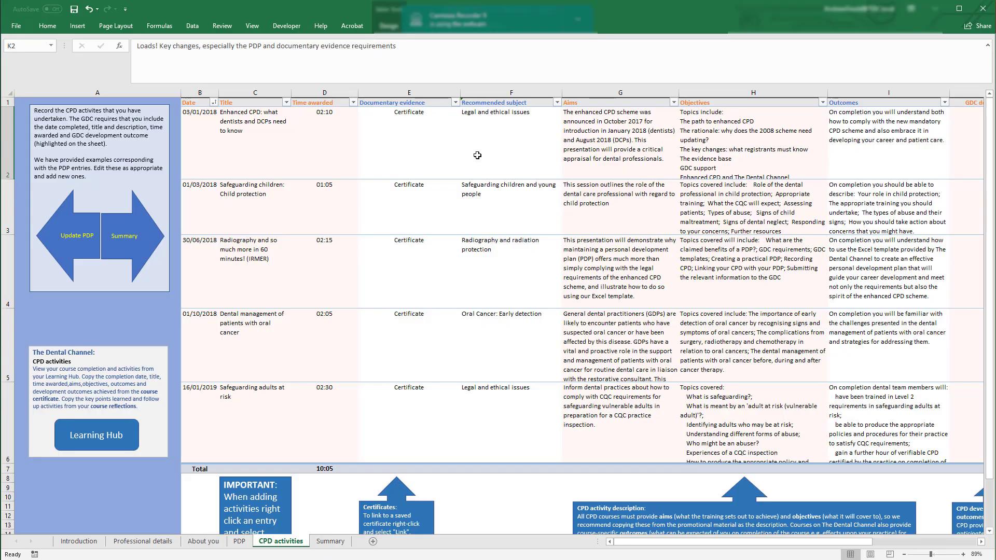
# Autofit the height of the first CPD activity row to fit its full Objectives text
pyautogui.click(693, 146)
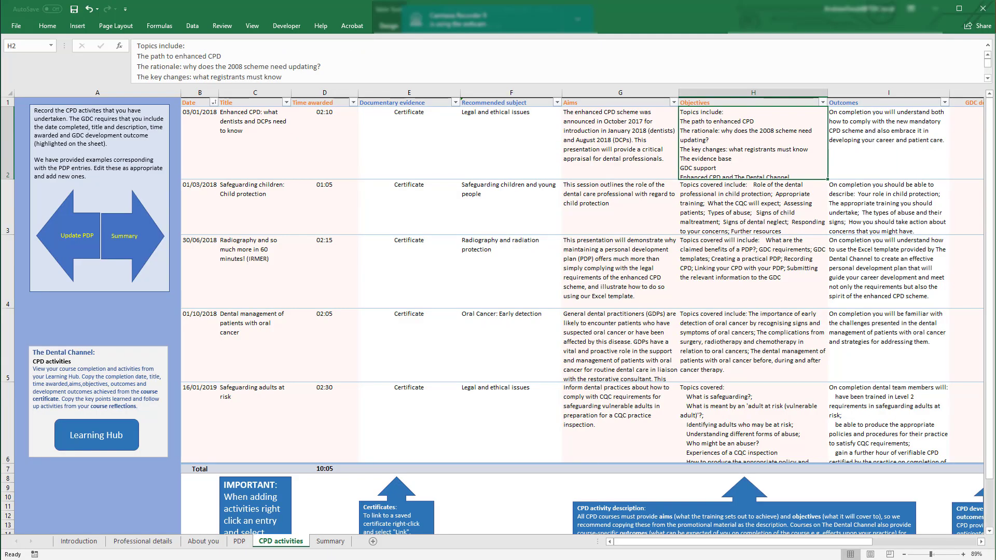
pyautogui.doubleClick(5, 179)
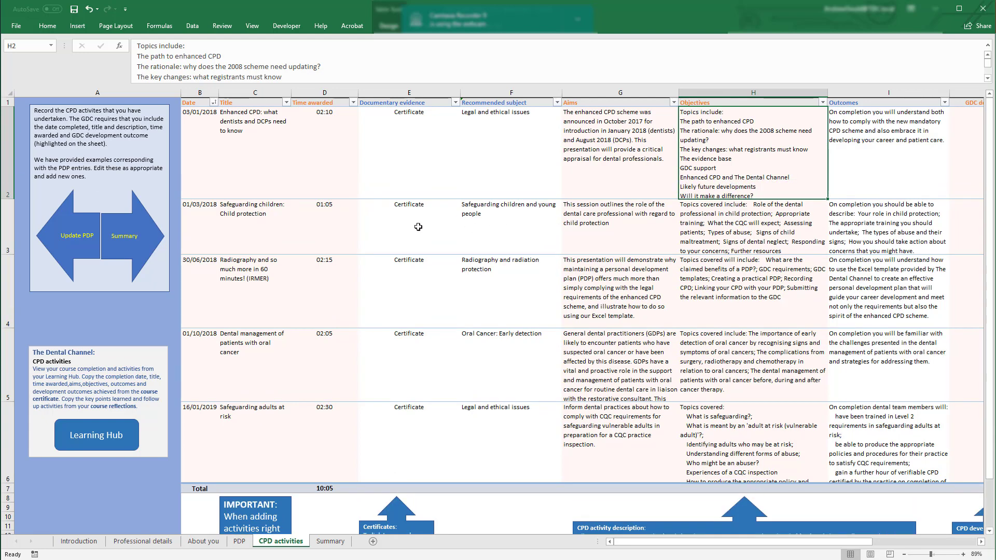
# Examine the first activity's date, title, time awarded, aims, objectives and GDC development outcomes
pyautogui.click(209, 180)
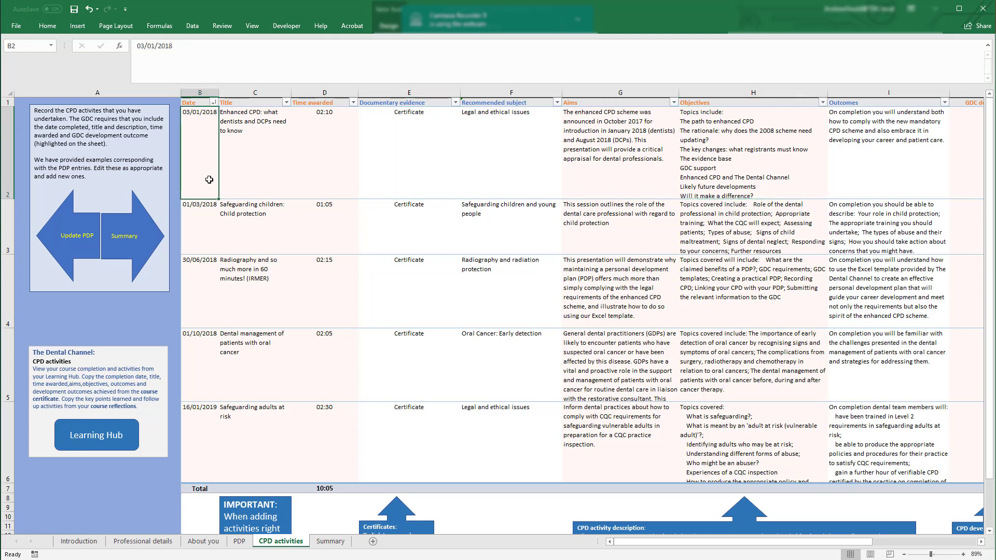
pyautogui.click(242, 176)
pyautogui.click(317, 155)
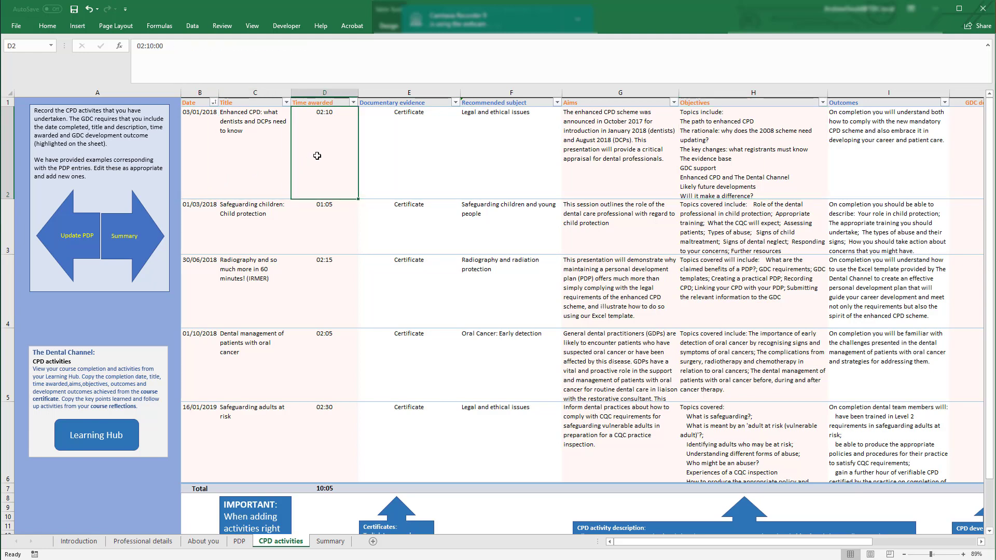
pyautogui.click(612, 162)
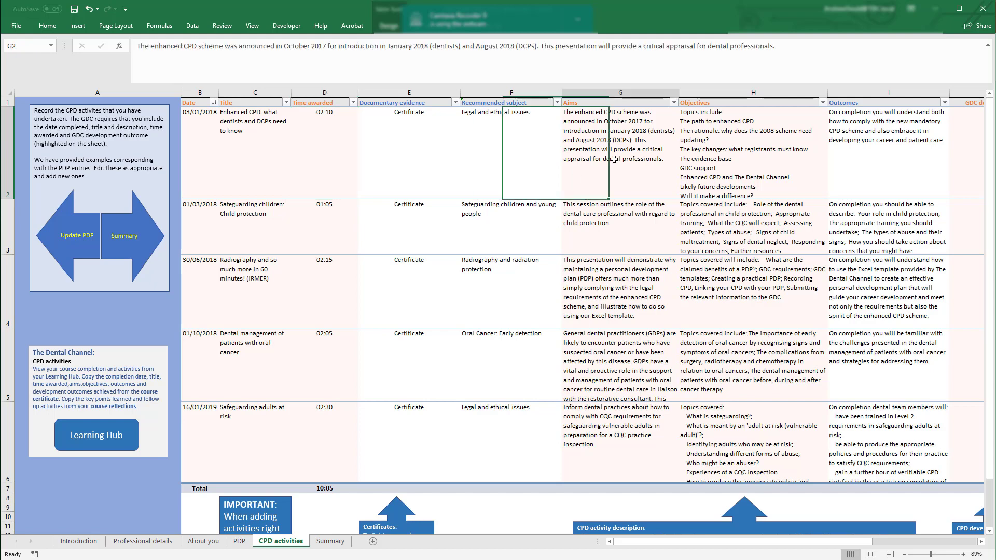
pyautogui.click(694, 151)
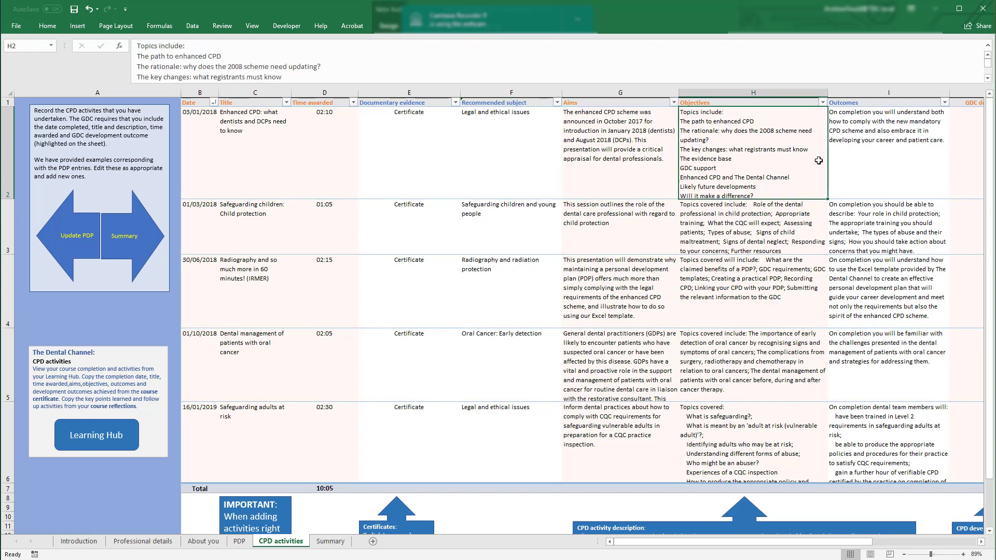
pyautogui.click(967, 138)
pyautogui.click(802, 148)
pyautogui.click(957, 174)
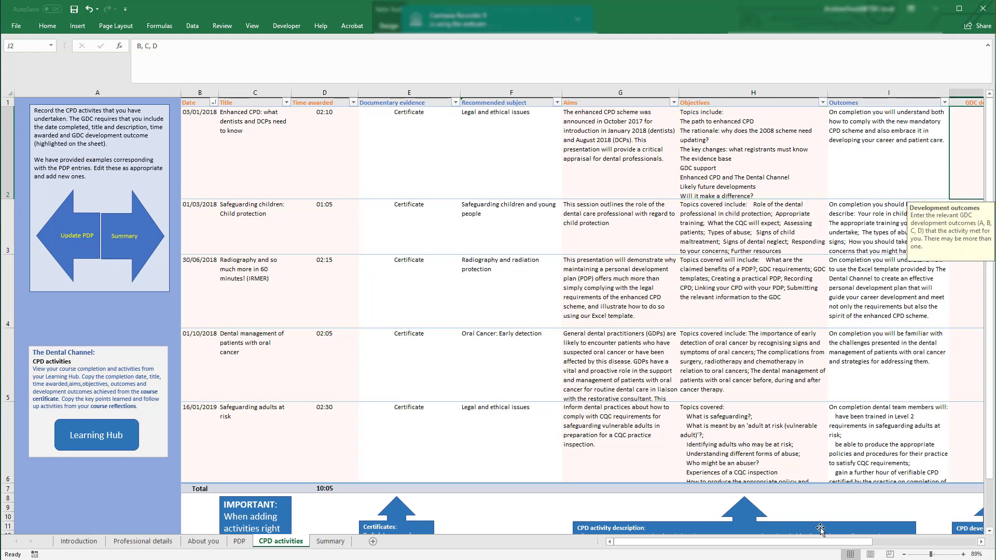
pyautogui.moveTo(819, 544); pyautogui.dragTo(797, 555)
# Check the background fill options for the Time awarded column and close them without applying a colour
pyautogui.click(338, 92)
pyautogui.rightClick(356, 156)
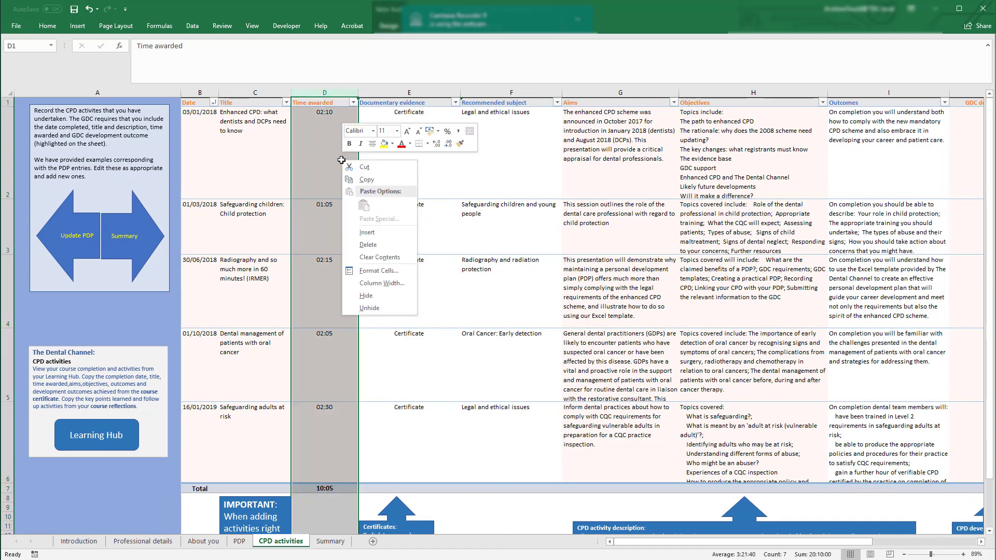
pyautogui.click(359, 275)
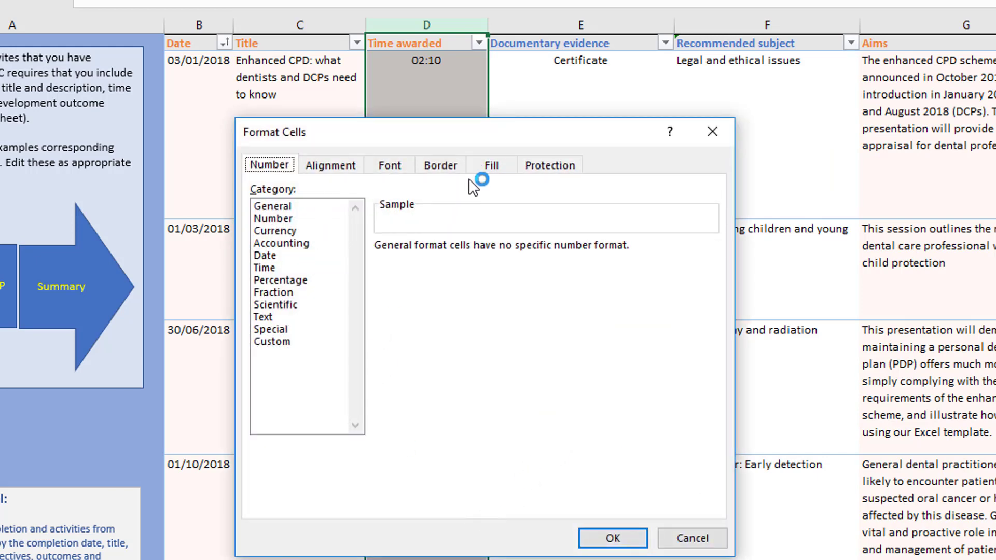
pyautogui.click(492, 165)
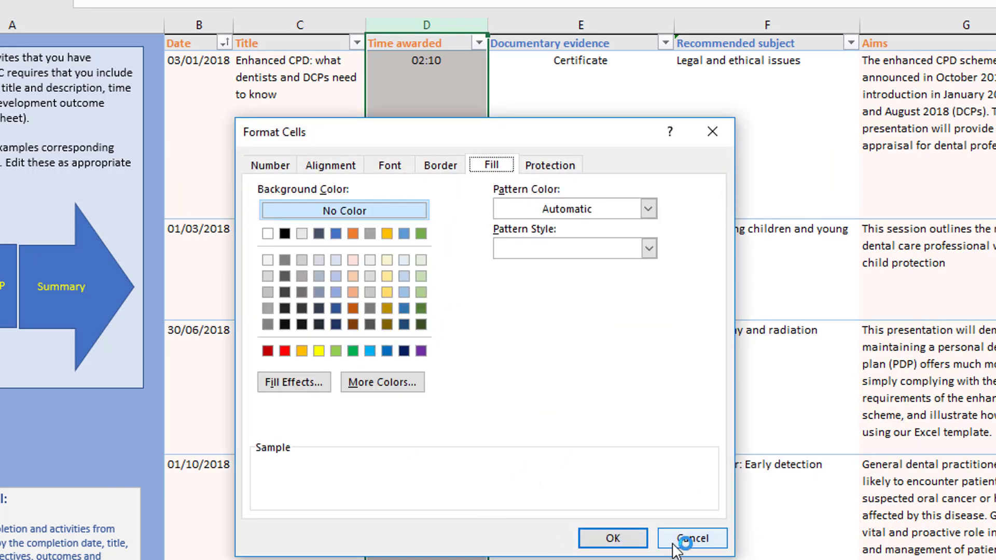
pyautogui.click(692, 538)
pyautogui.click(439, 160)
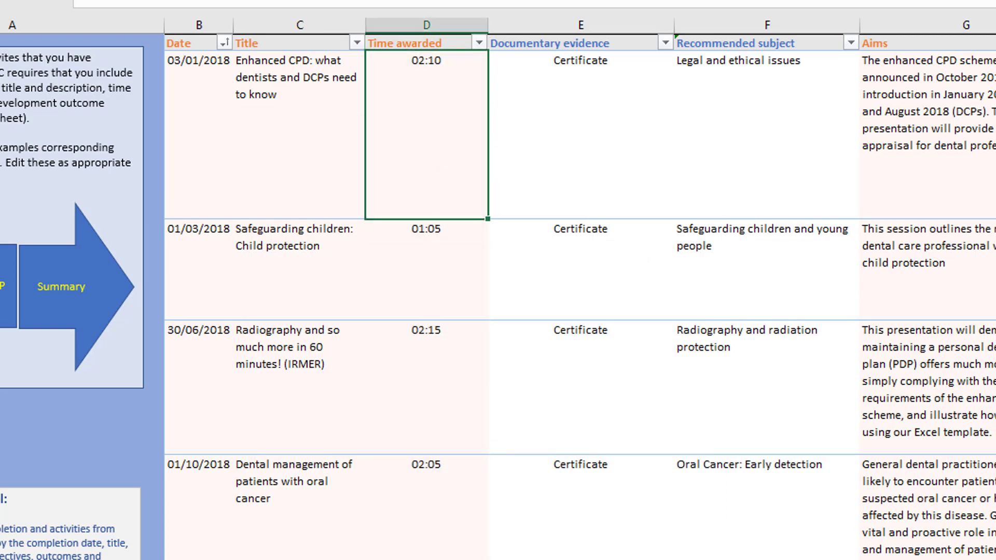
# Compare the table row insert options for the Safeguarding adults at risk and Dental management of patients with oral cancer entries
pyautogui.scroll(-1, 498, 295)
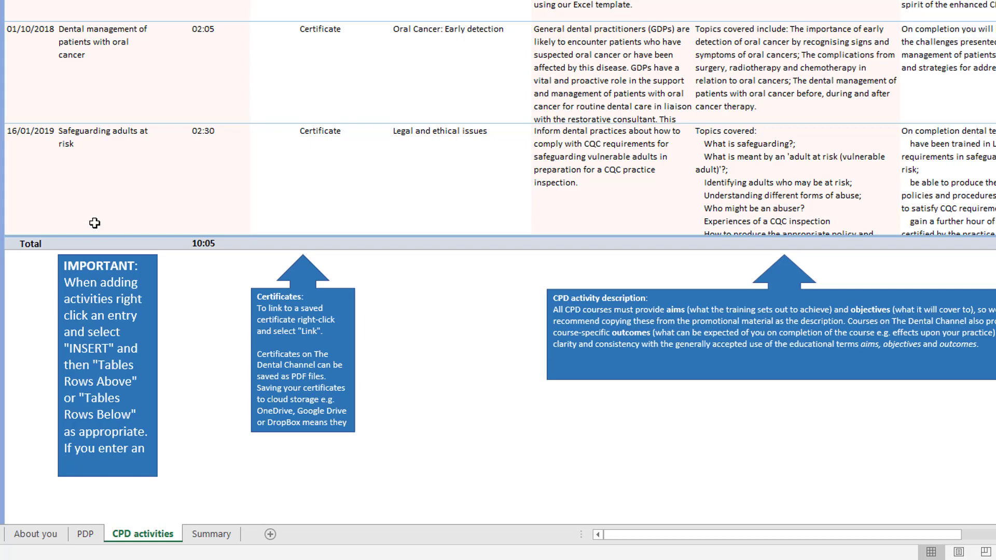
pyautogui.rightClick(88, 178)
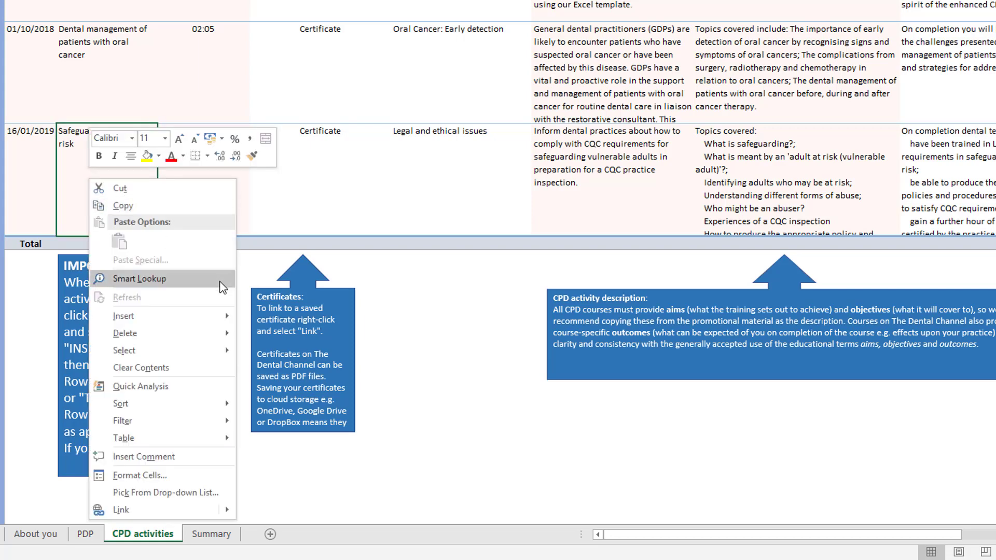
pyautogui.moveTo(206, 317)
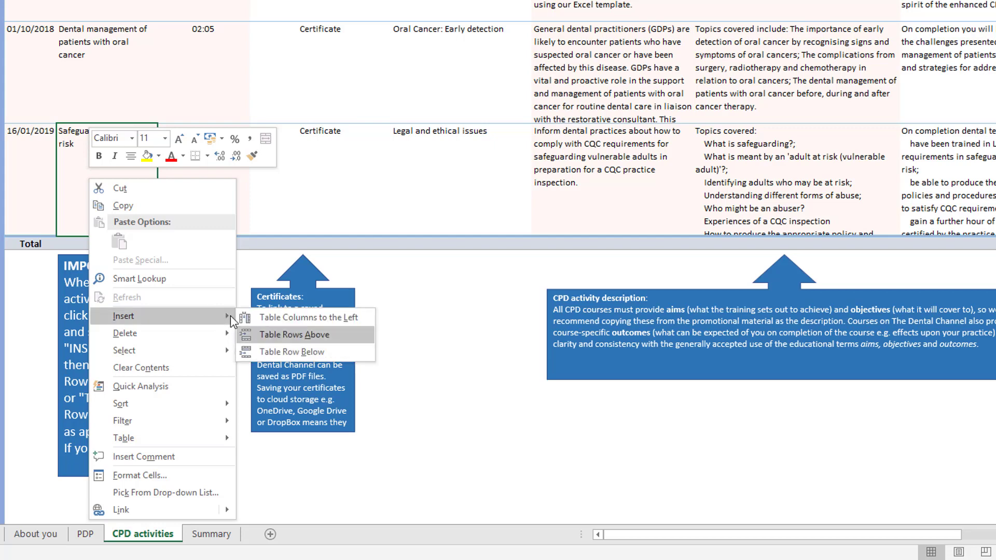
pyautogui.click(120, 167)
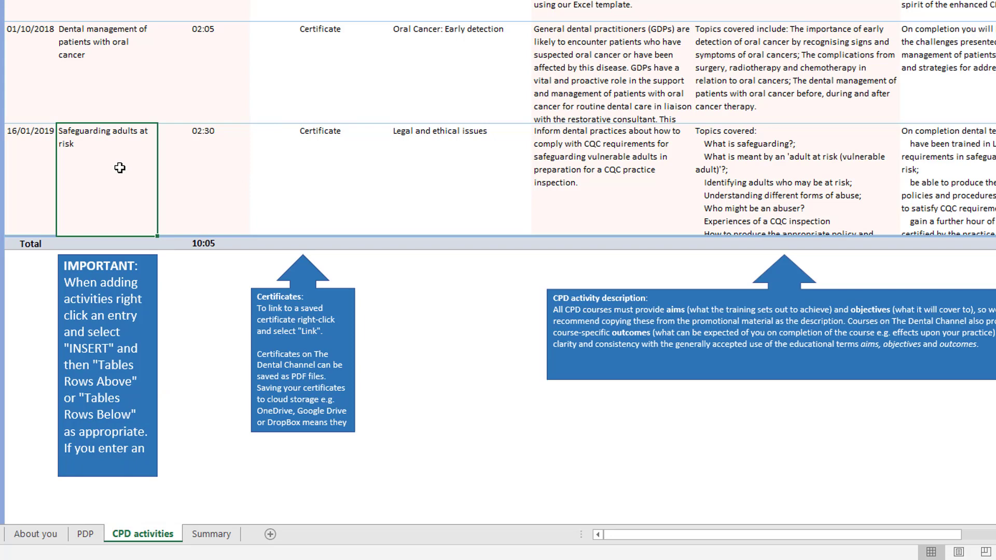
pyautogui.click(81, 80)
pyautogui.rightClick(81, 81)
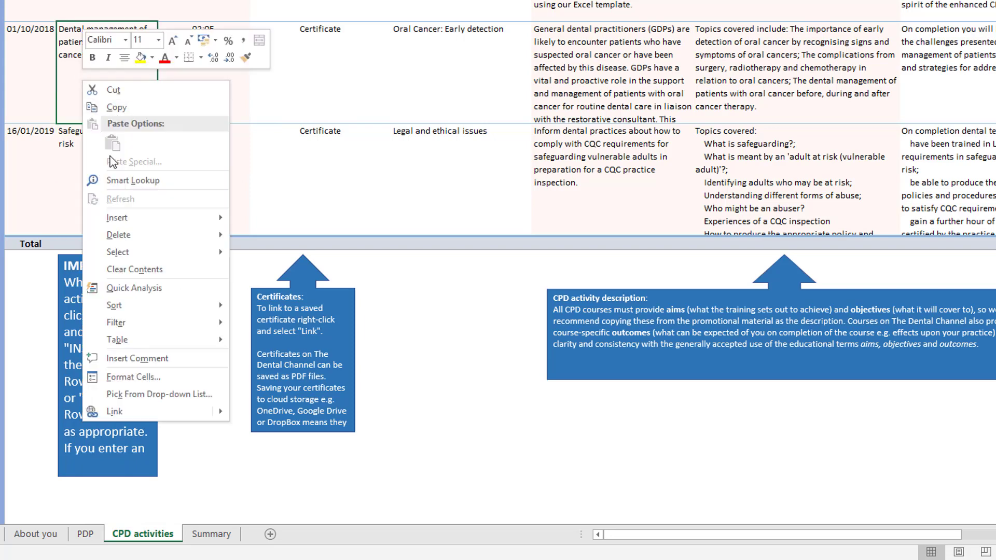
pyautogui.moveTo(142, 217)
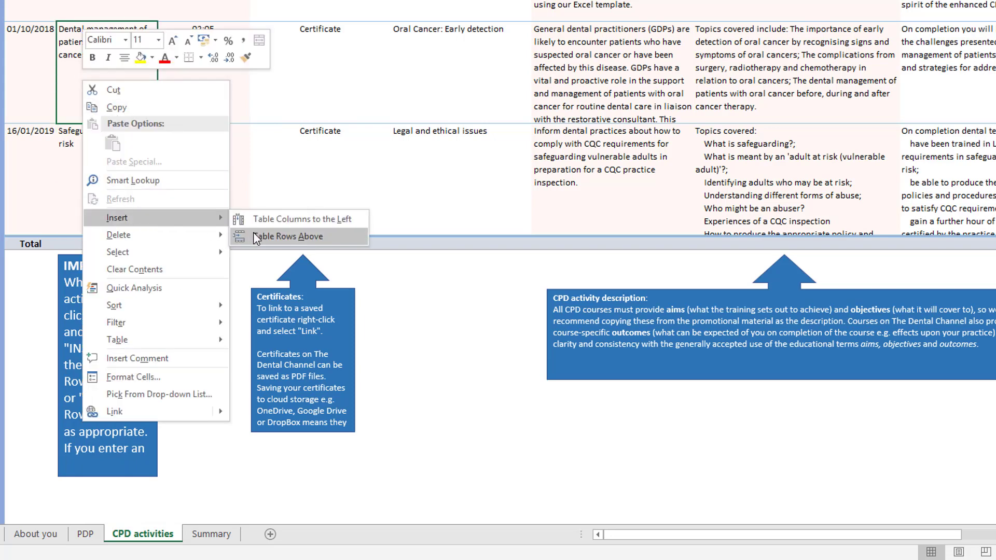
pyautogui.click(69, 208)
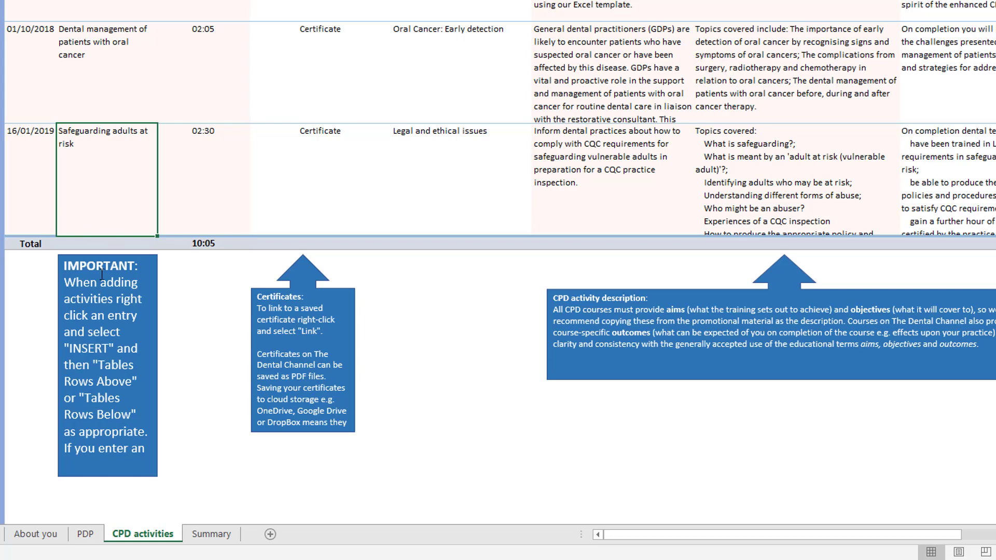
# Look up the Link option for the Certificate cell of the Safeguarding adults at risk entry and dismiss it
pyautogui.click(303, 197)
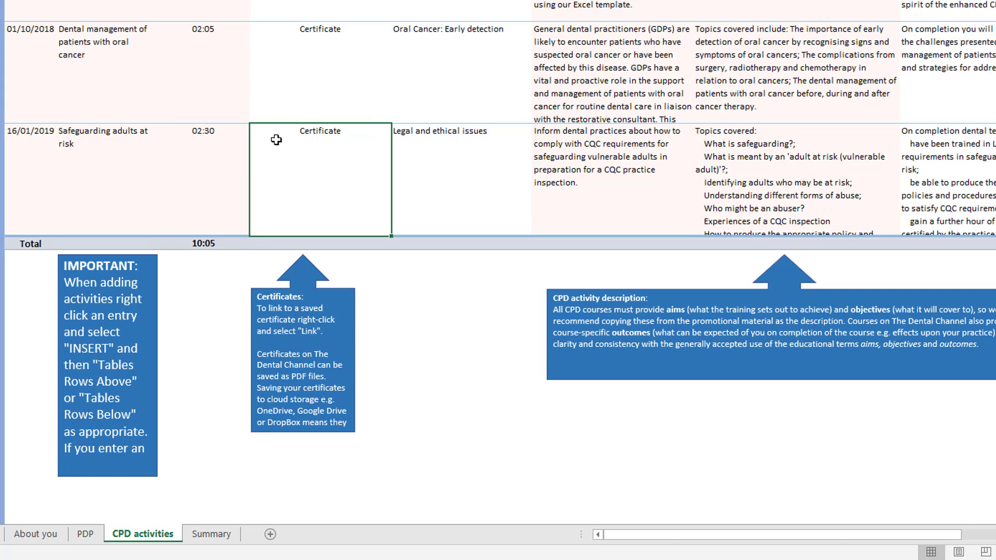
pyautogui.rightClick(314, 171)
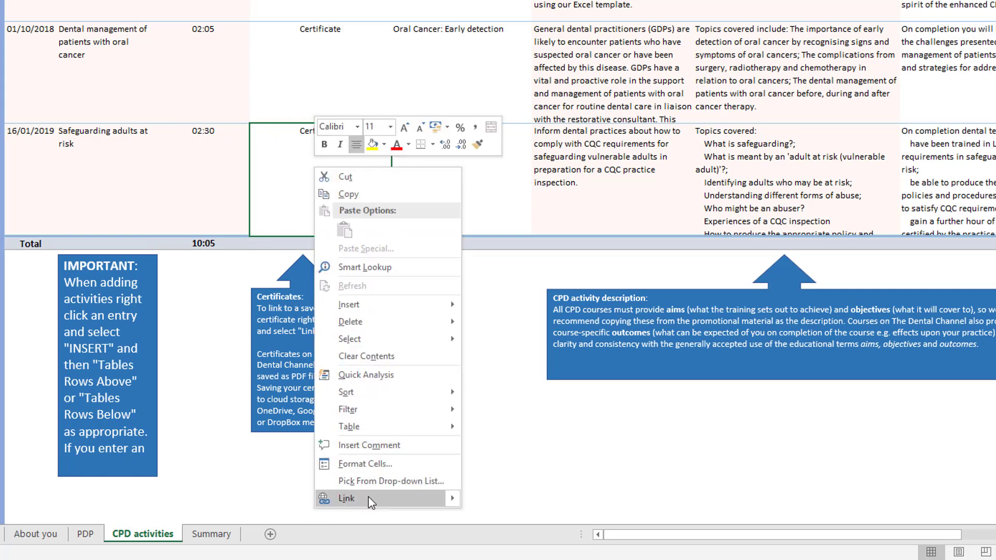
pyautogui.click(301, 155)
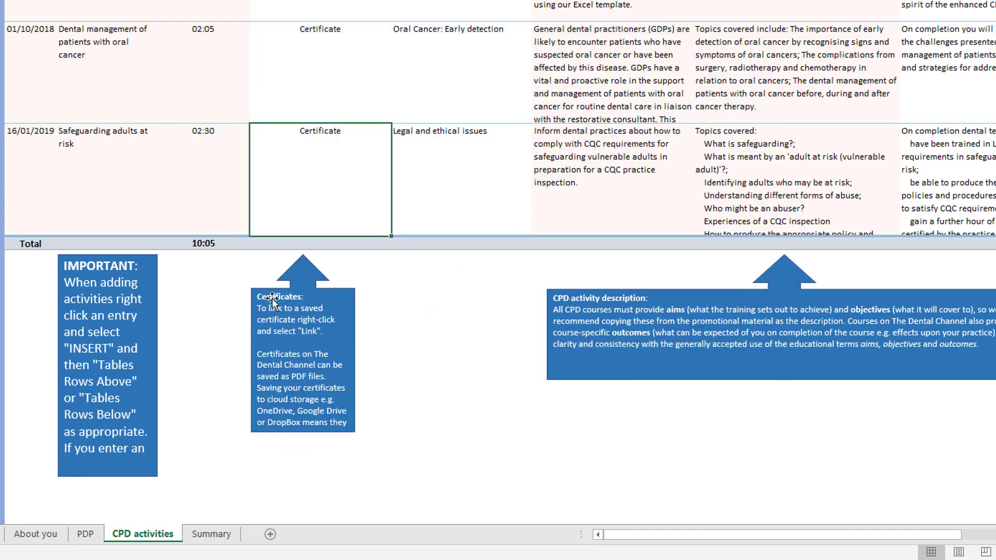
# Review the notes on activity descriptions and development outcomes, check the Safeguarding adults at risk outcomes, and return to the first activity
pyautogui.hscroll(3, 508, 359)
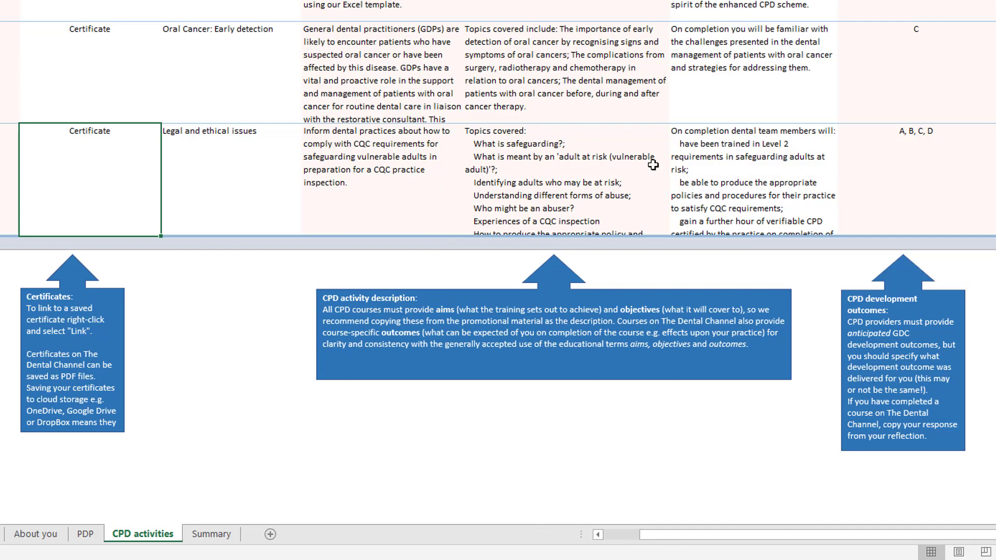
pyautogui.moveTo(726, 533); pyautogui.dragTo(821, 502)
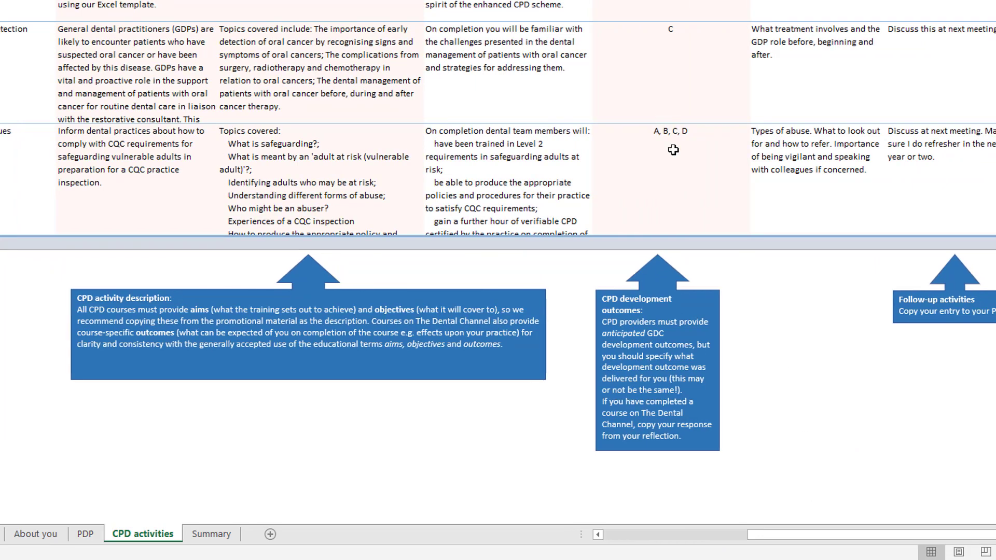
pyautogui.click(680, 156)
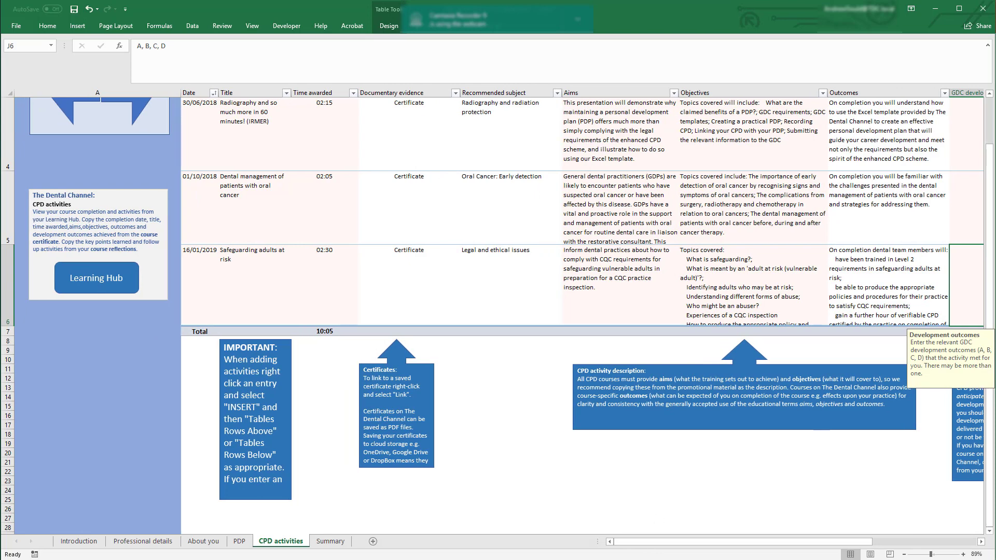
pyautogui.scroll(1, 991, 155)
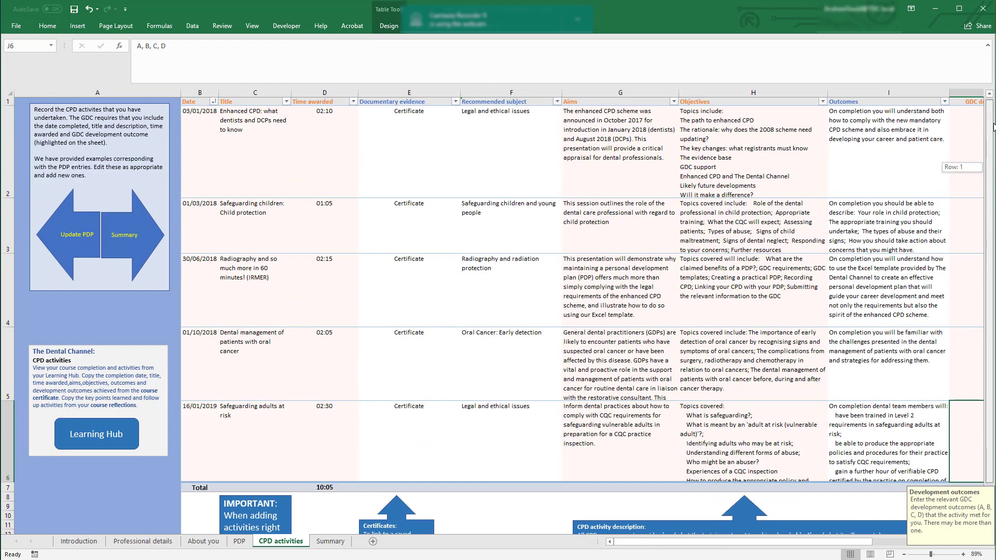
pyautogui.click(261, 174)
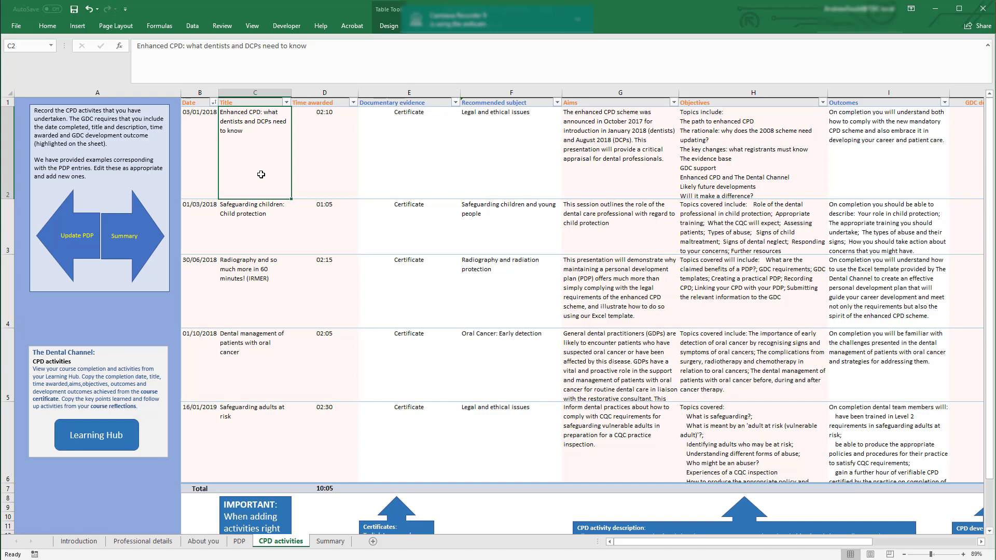
# Sort the PDP table by Status from A to Z and check the infection control activity marked Completed
pyautogui.click(239, 542)
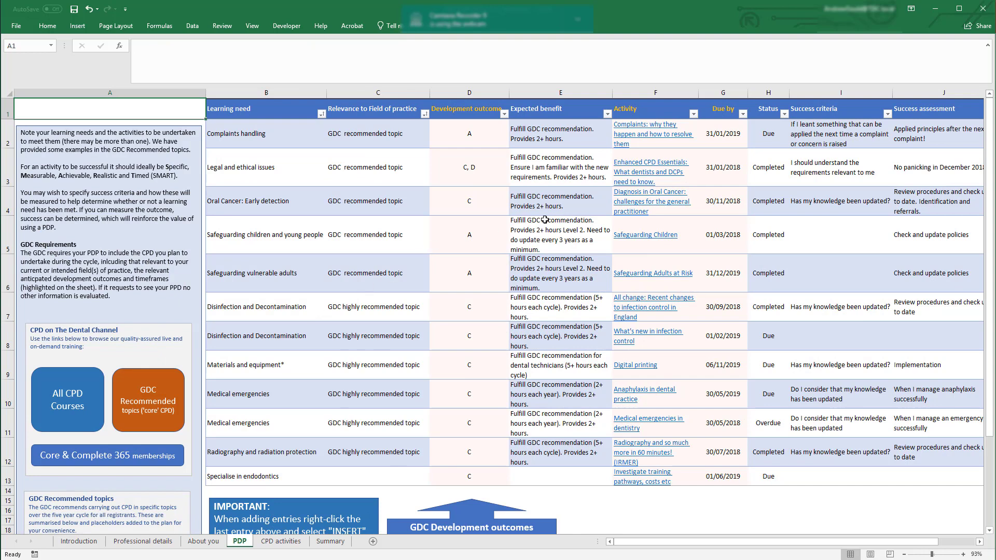
pyautogui.click(784, 114)
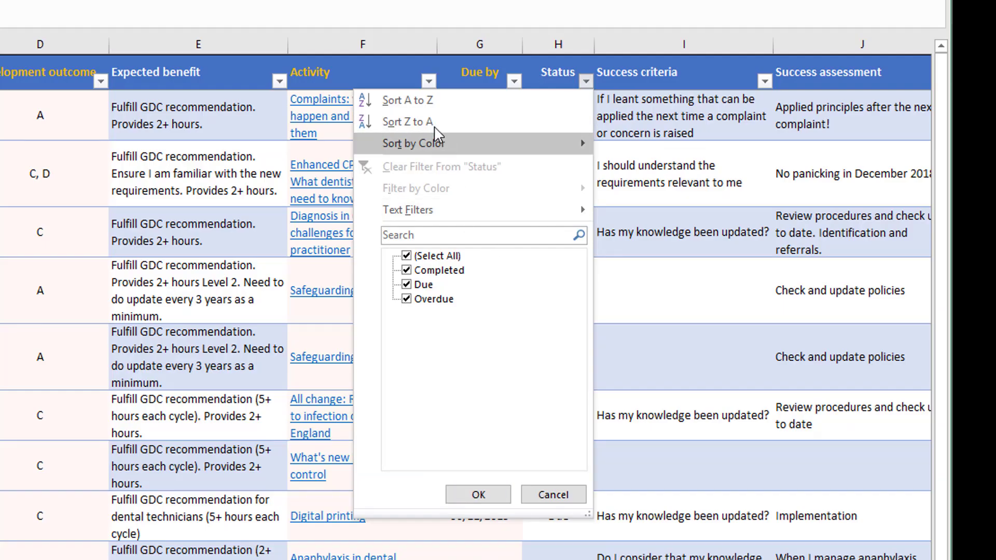
pyautogui.click(415, 98)
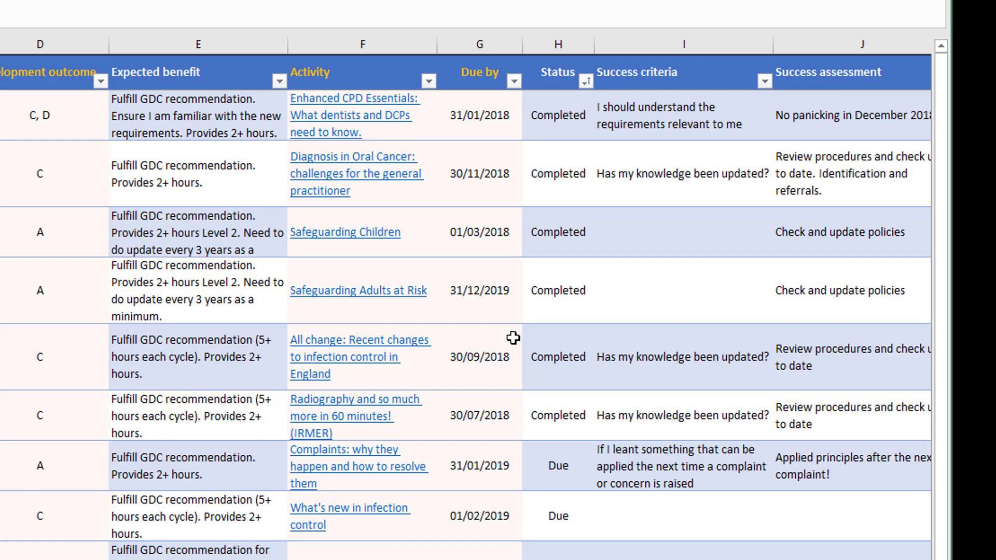
pyautogui.click(571, 363)
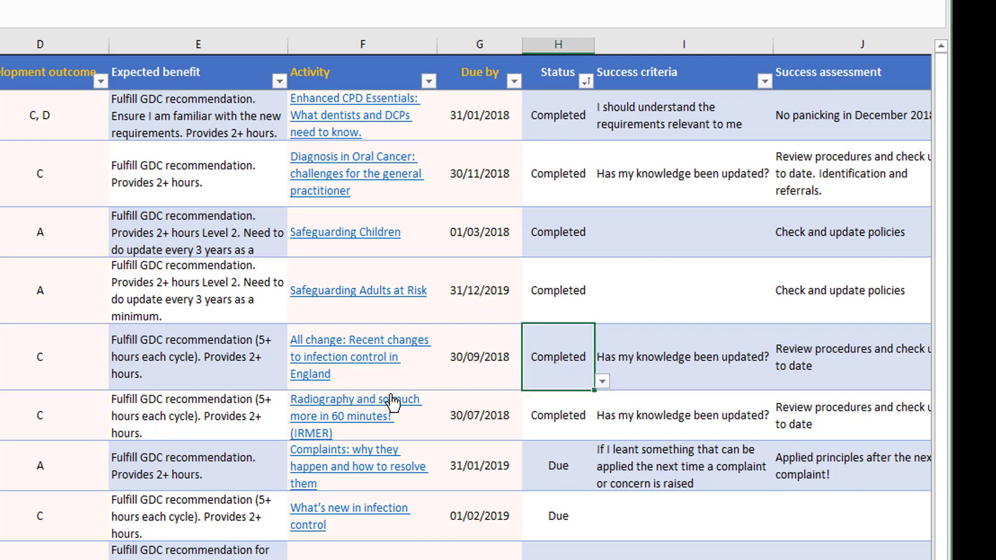
pyautogui.click(446, 345)
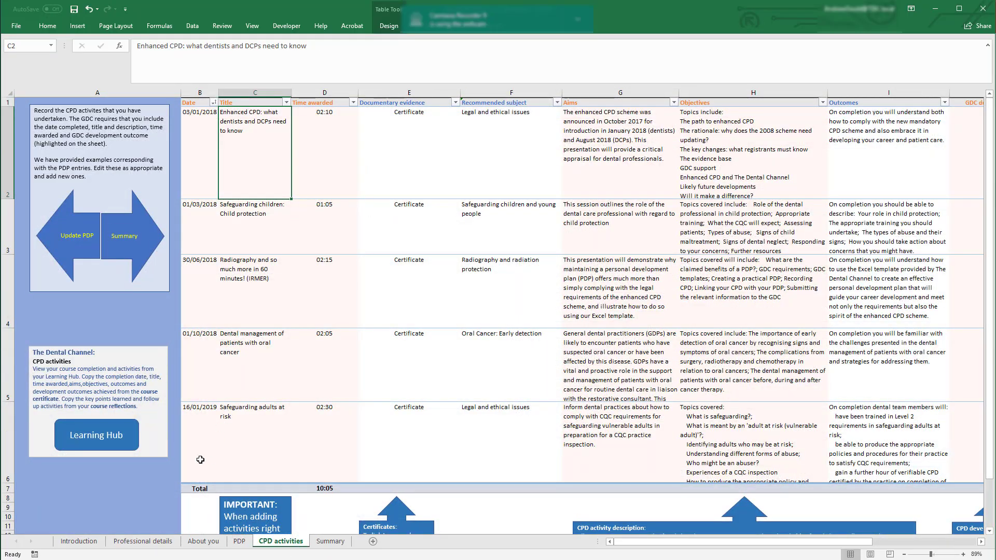
# Insert a table row below the Safeguarding adults at risk entry on the CPD activities sheet
pyautogui.click(200, 459)
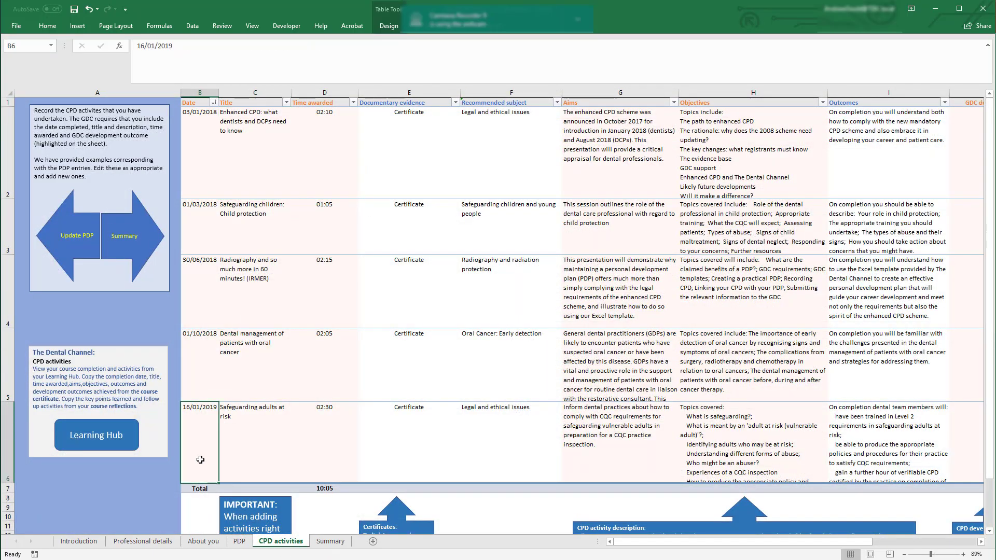
pyautogui.rightClick(200, 460)
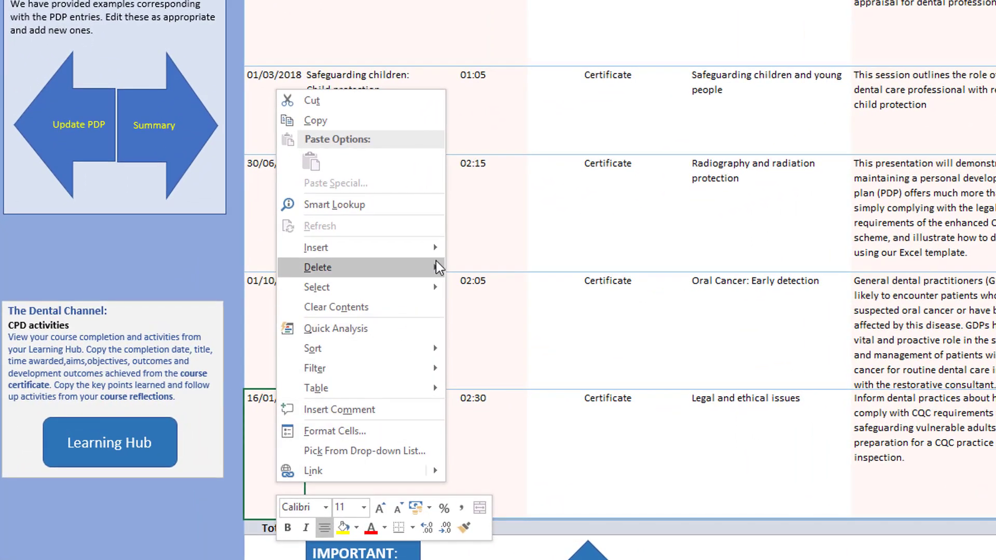
pyautogui.moveTo(434, 248)
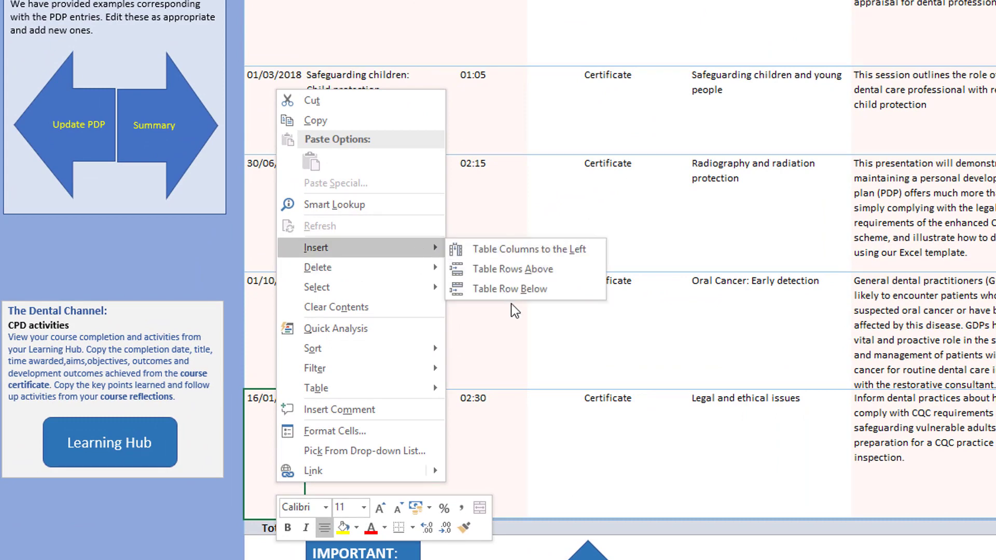
pyautogui.click(510, 289)
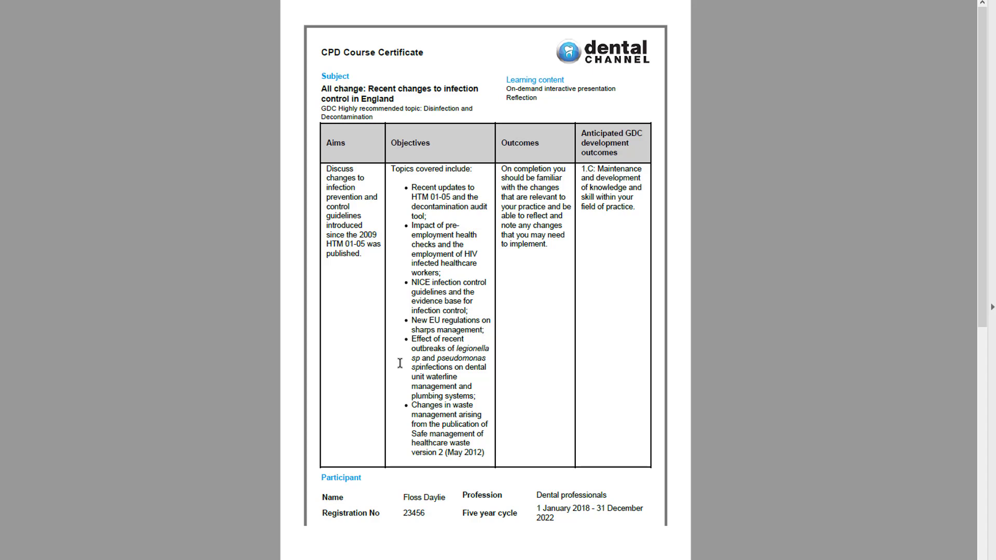
# Look up the completion date on the certificate and enter 14/06/18 as the Date of the new CPD activities row
pyautogui.moveTo(981, 134); pyautogui.dragTo(981, 285)
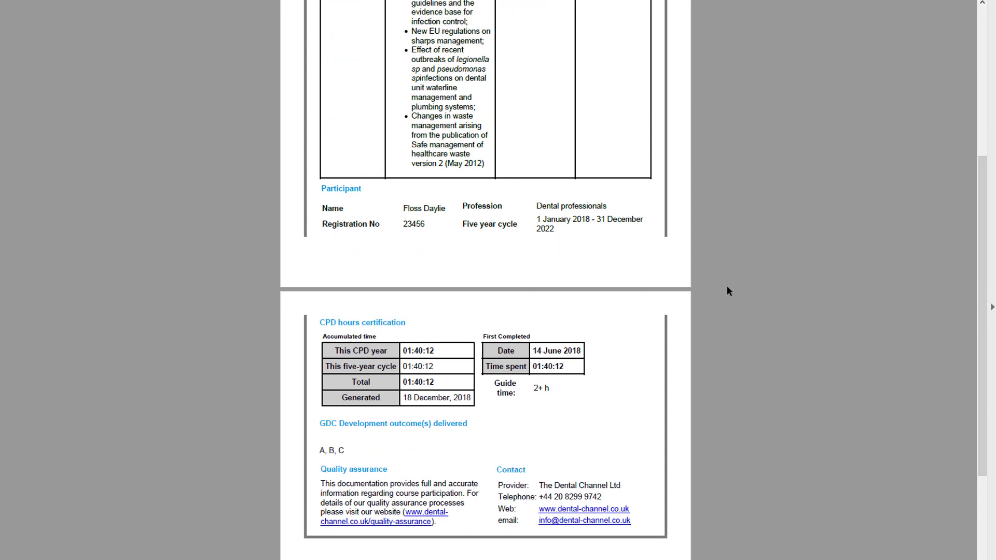
pyautogui.hotkey('alt', 'Tab')
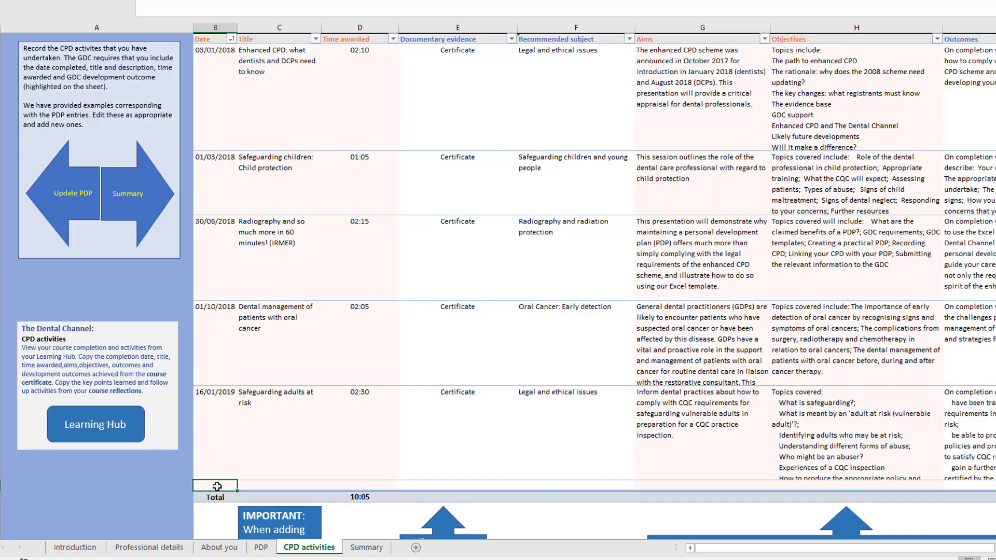
pyautogui.write('14/06/18')
pyautogui.press('Tab')
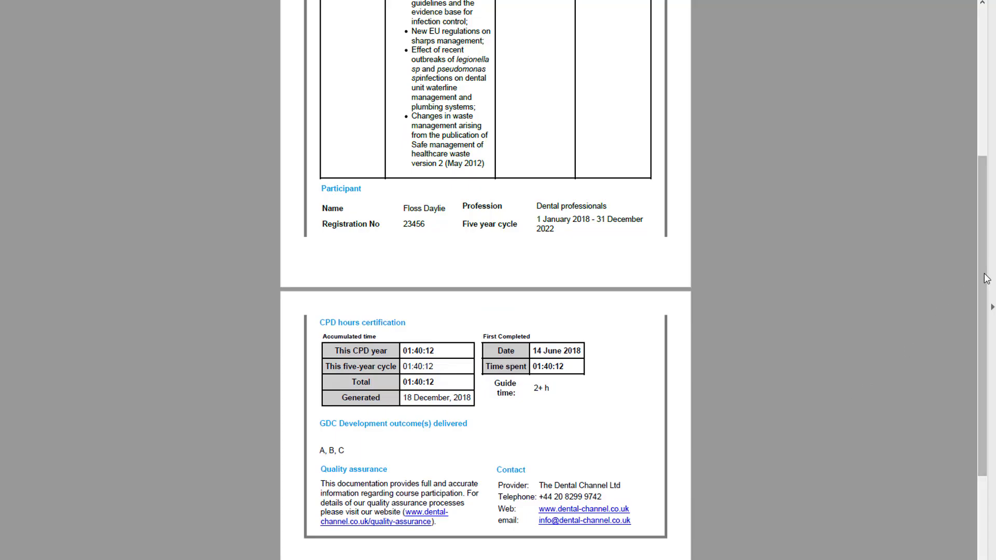
# Copy the course subject "All change: Recent changes to infection control in England" from the certificate
pyautogui.moveTo(981, 286); pyautogui.dragTo(982, 136)
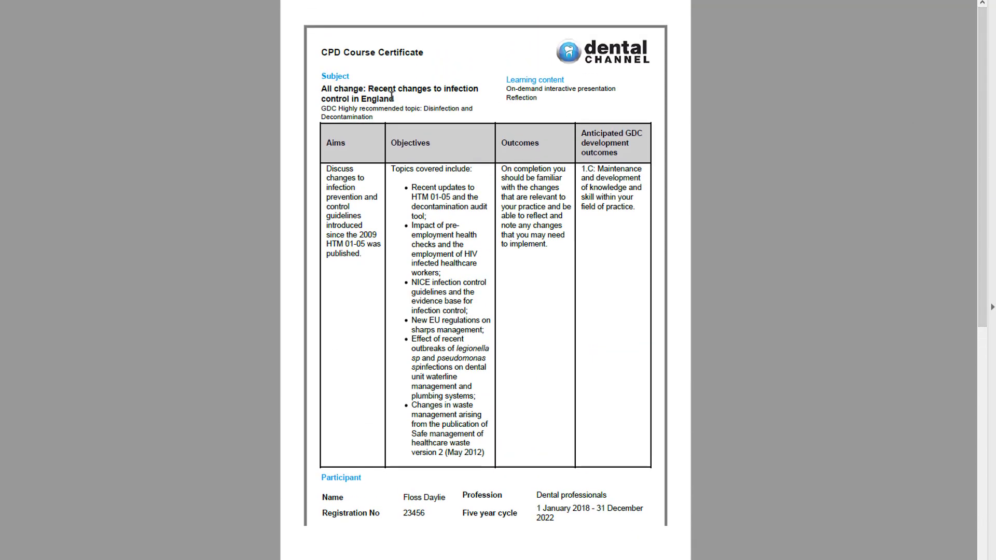
pyautogui.moveTo(422, 109); pyautogui.dragTo(393, 97)
pyautogui.hotkey('ctrl', 'c')
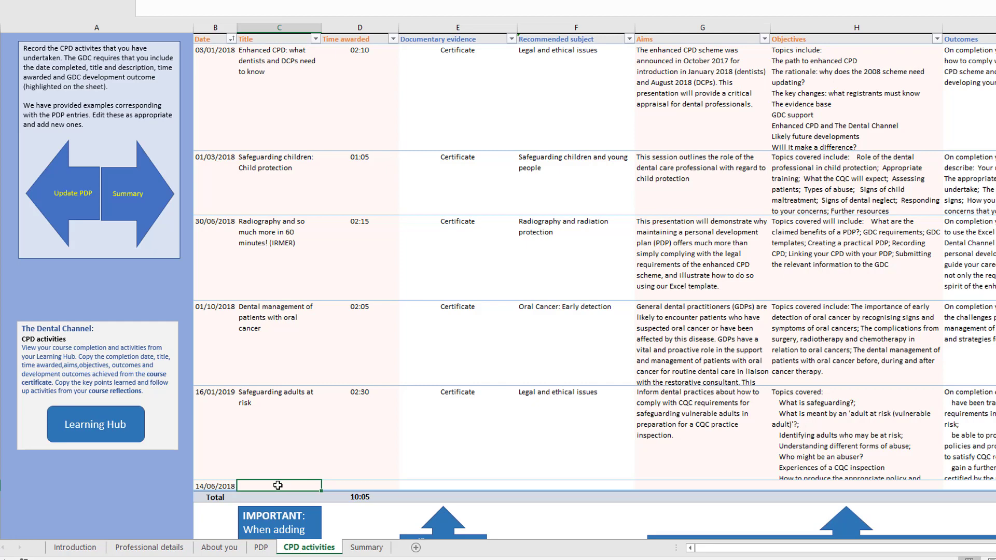
# Try pasting the copied course title directly onto the new row's Title cell, and undo the paste
pyautogui.rightClick(277, 485)
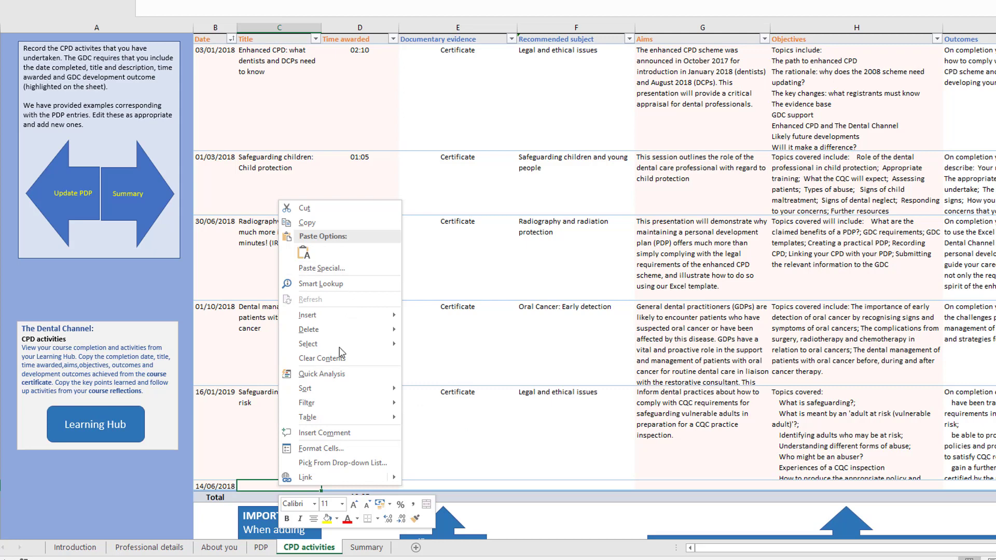
pyautogui.click(261, 485)
pyautogui.hotkey('ctrl', 'v')
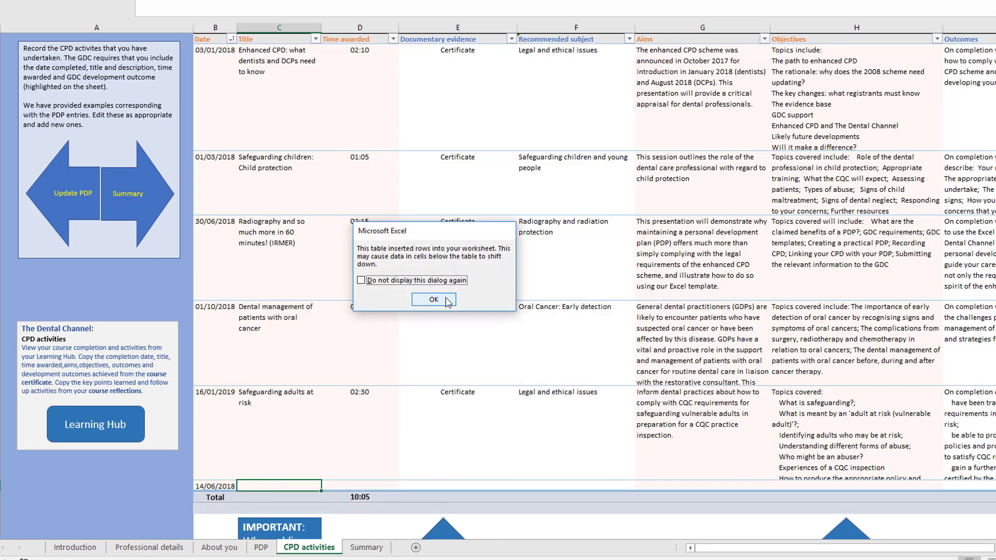
pyautogui.click(434, 300)
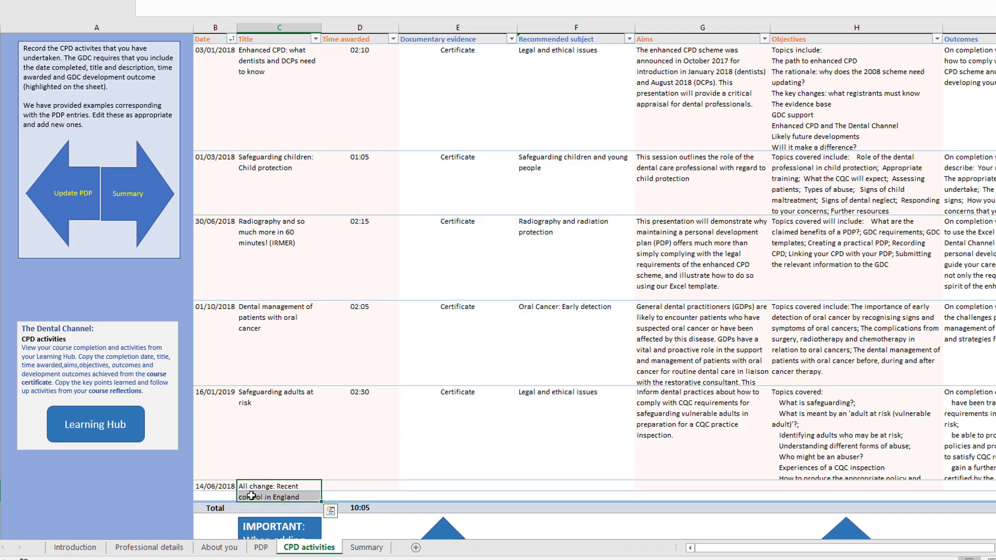
pyautogui.hotkey('ctrl', 'z')
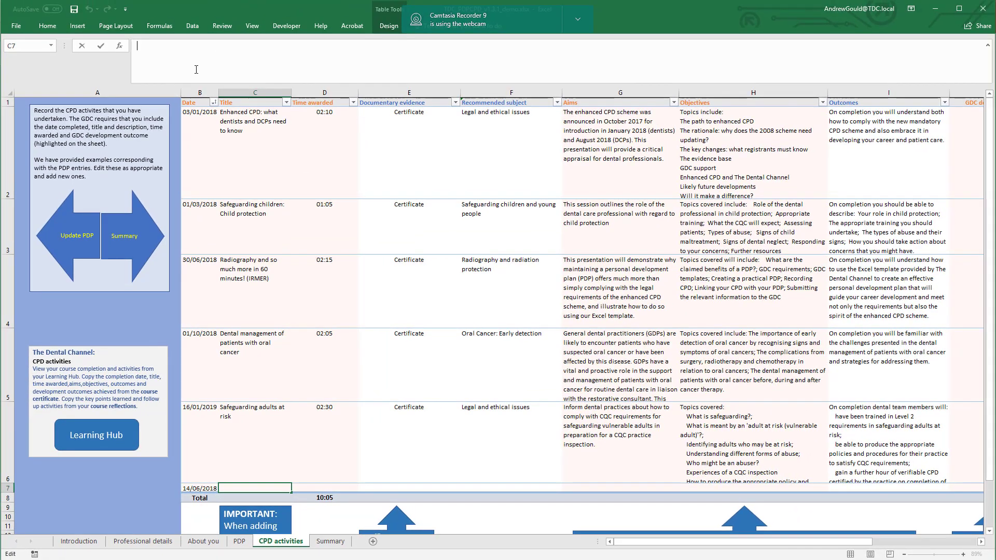
# Hide the formula bar and show it again
pyautogui.click(252, 28)
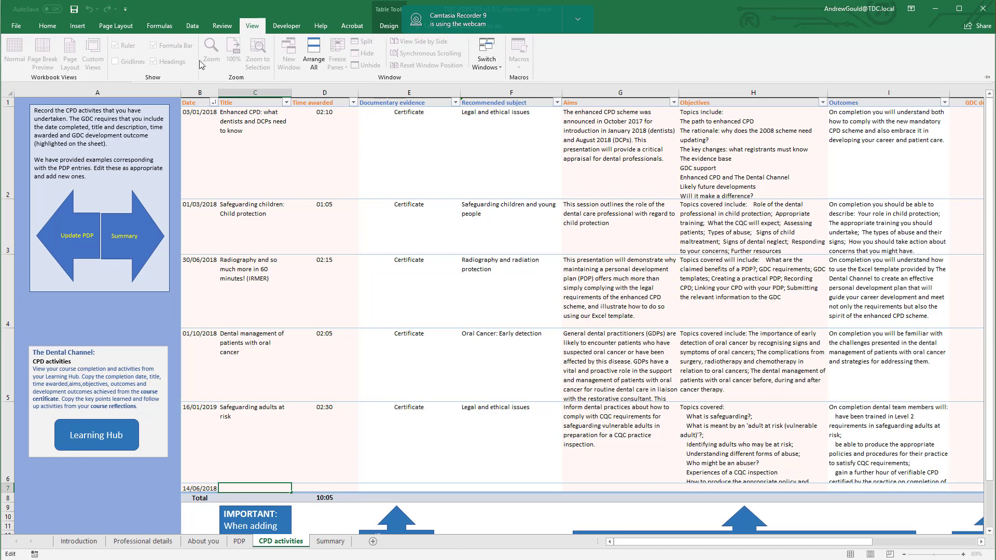
pyautogui.click(313, 458)
pyautogui.click(247, 457)
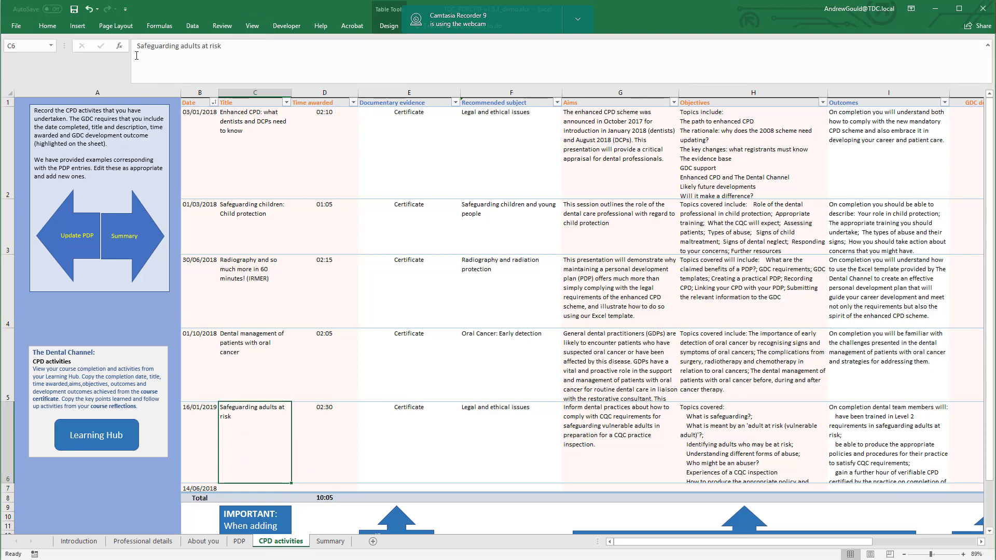
pyautogui.click(252, 27)
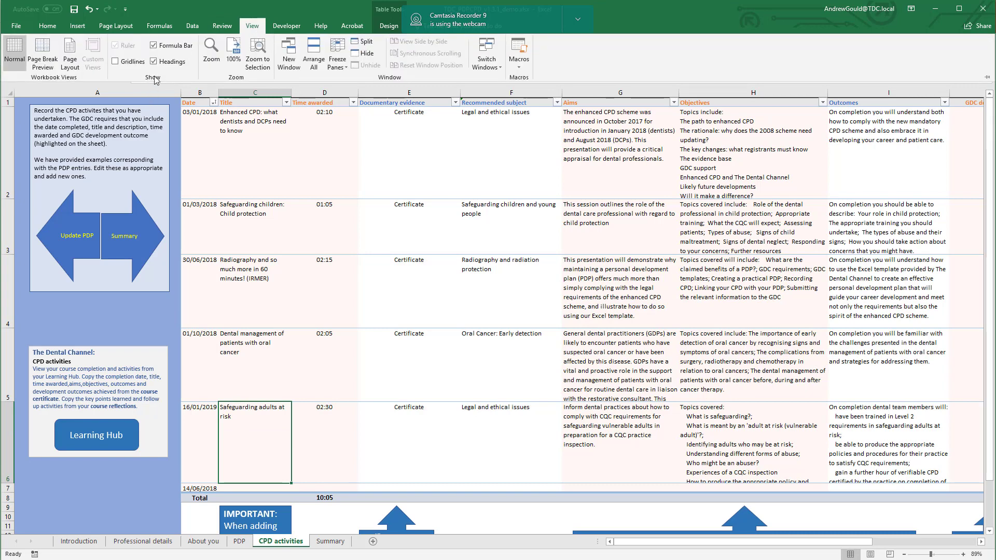
pyautogui.click(153, 47)
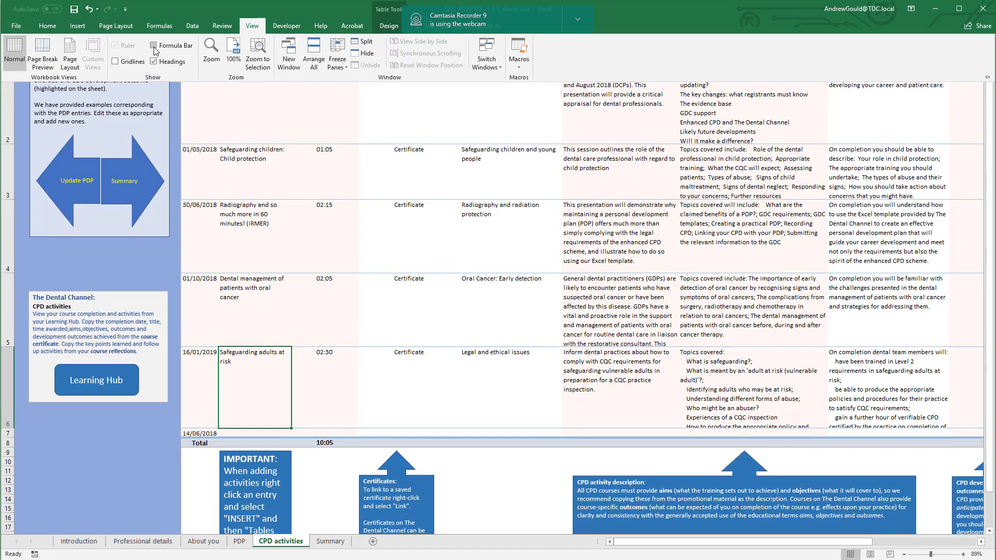
pyautogui.click(154, 45)
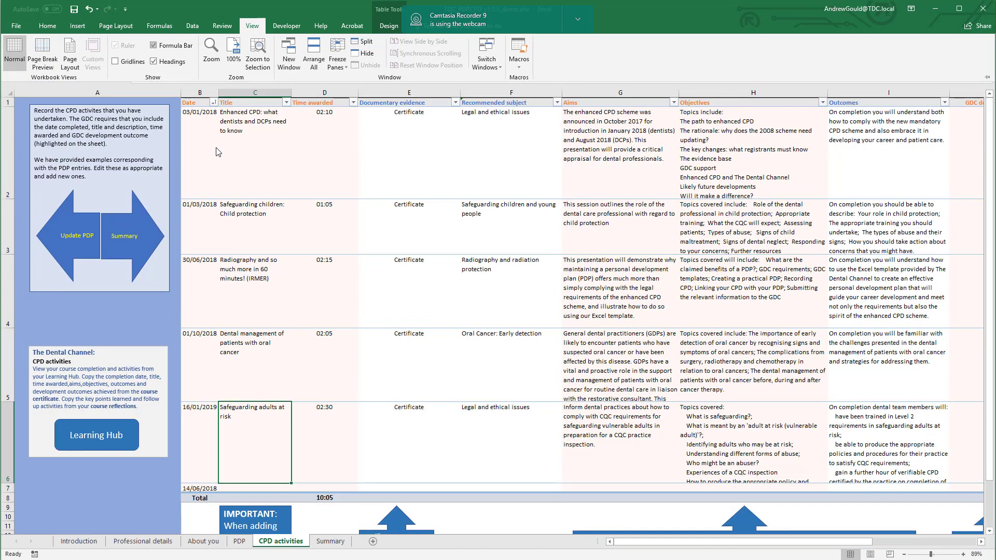
pyautogui.click(252, 480)
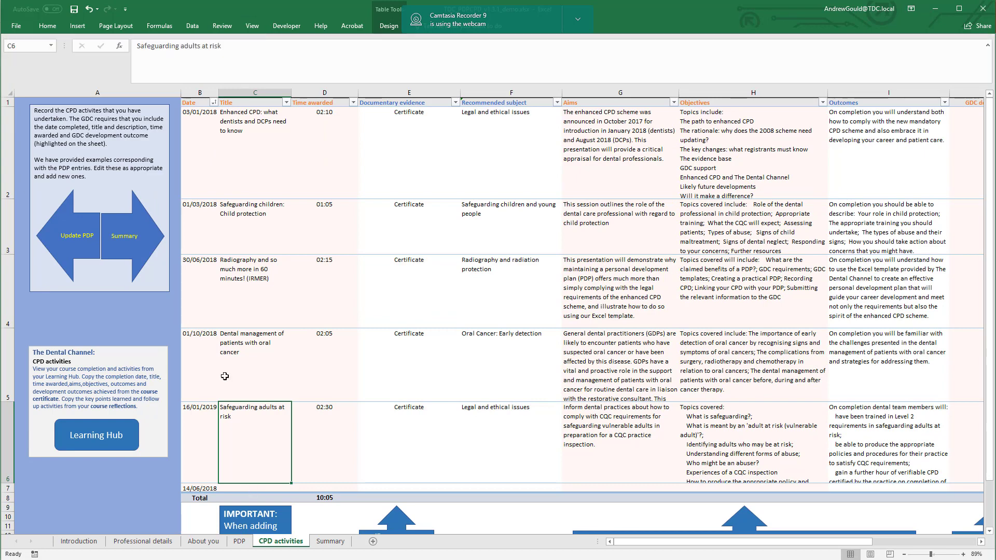
# Paste "All change: Recent changes to infection control in England" into the new row's Title cell as the contents of that single cell
pyautogui.click(229, 489)
pyautogui.click(151, 45)
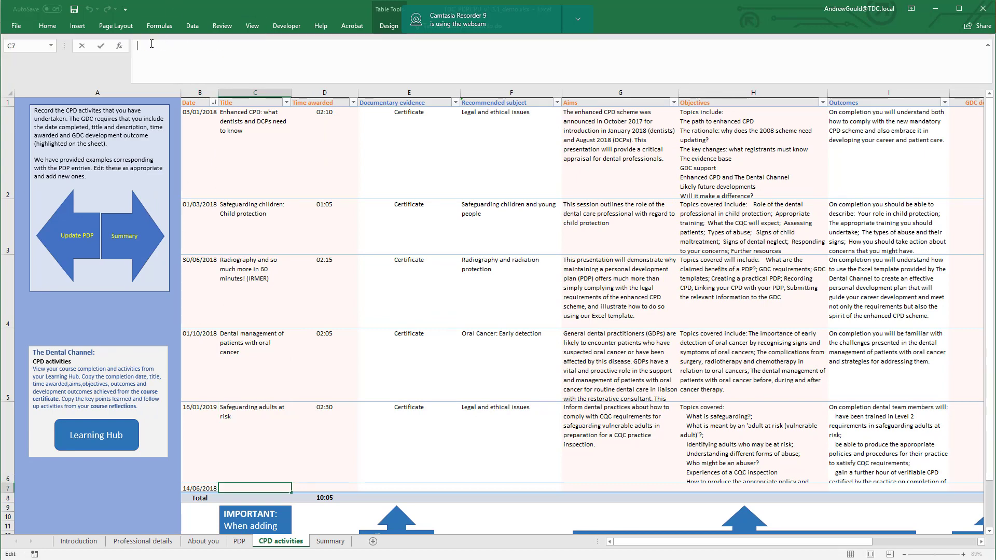
pyautogui.hotkey('ctrl', 'v')
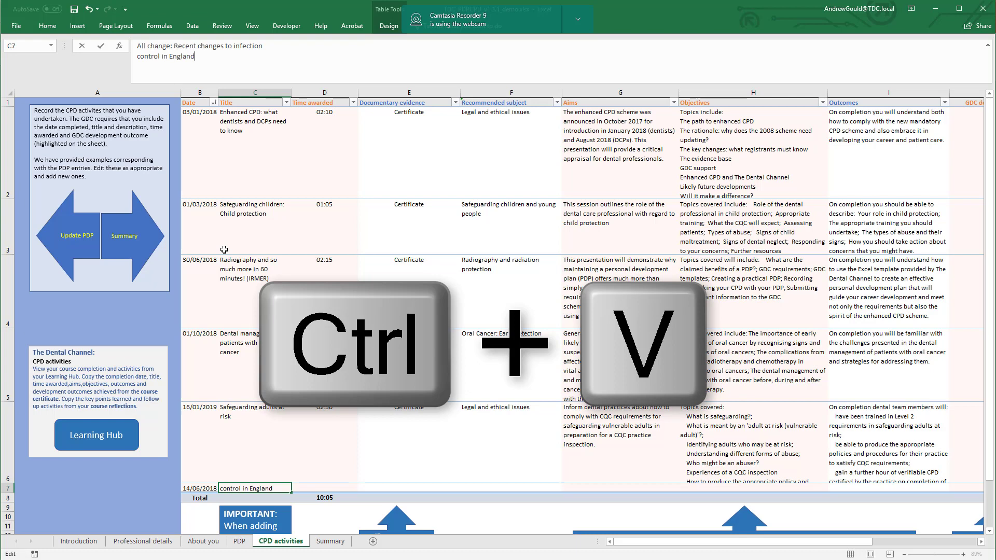
pyautogui.rightClick(230, 488)
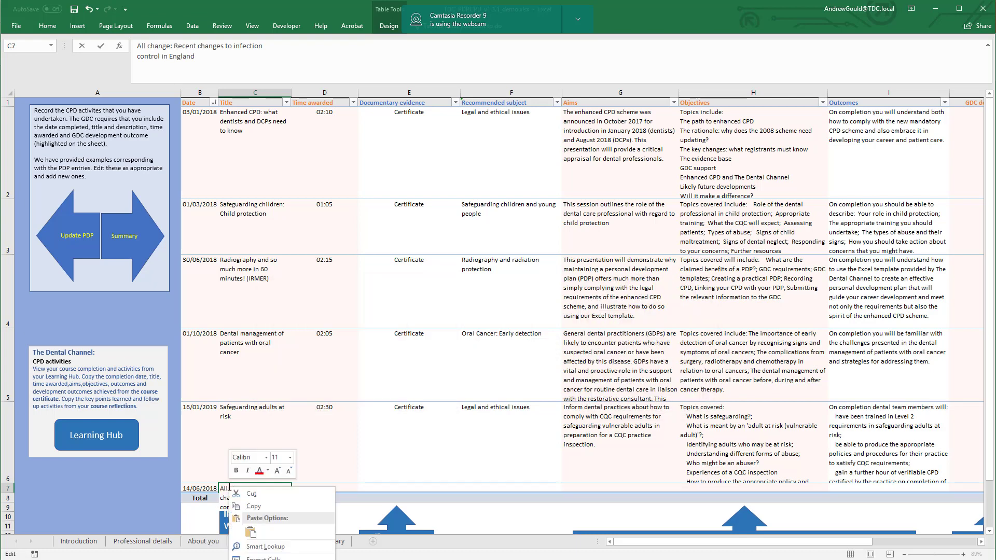
pyautogui.click(341, 489)
pyautogui.click(340, 489)
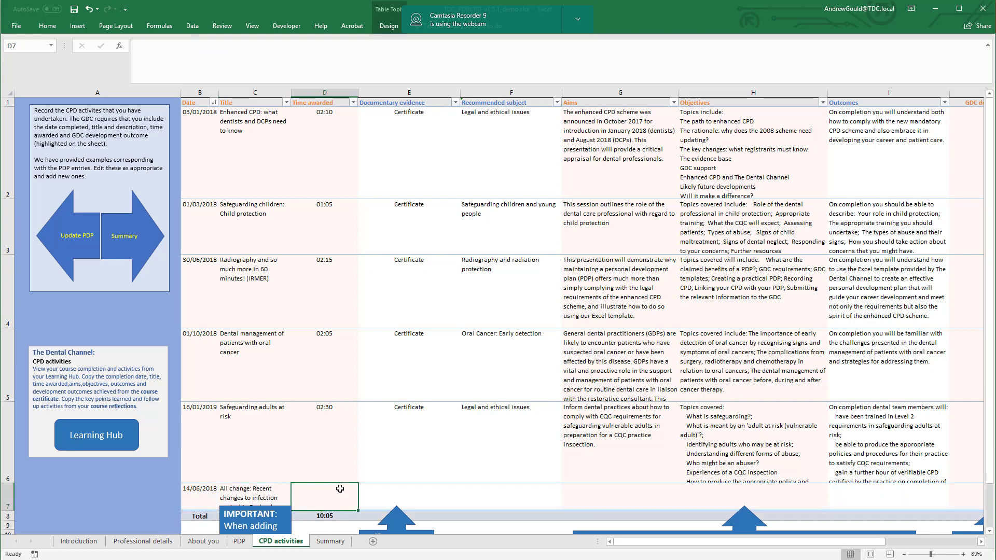
pyautogui.rightClick(264, 488)
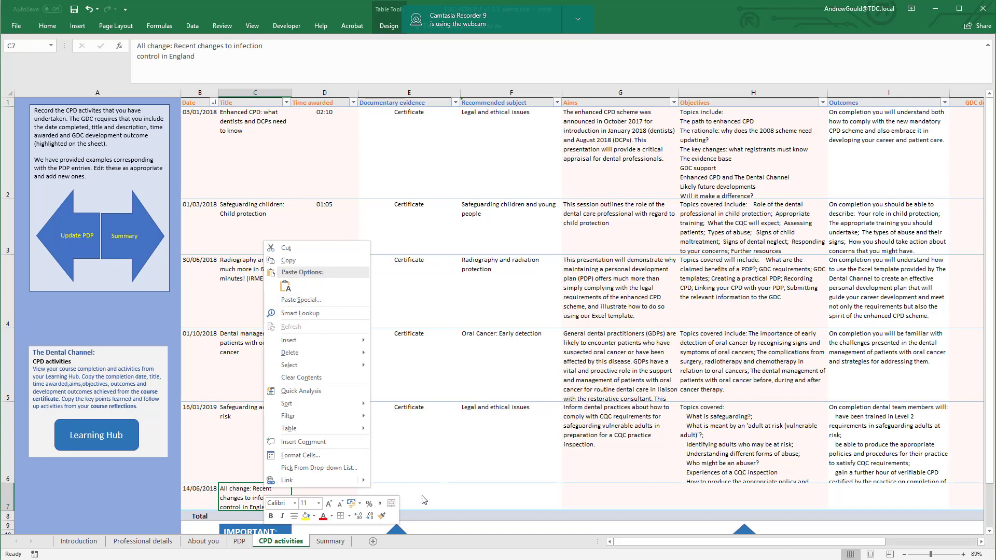
pyautogui.press('Escape')
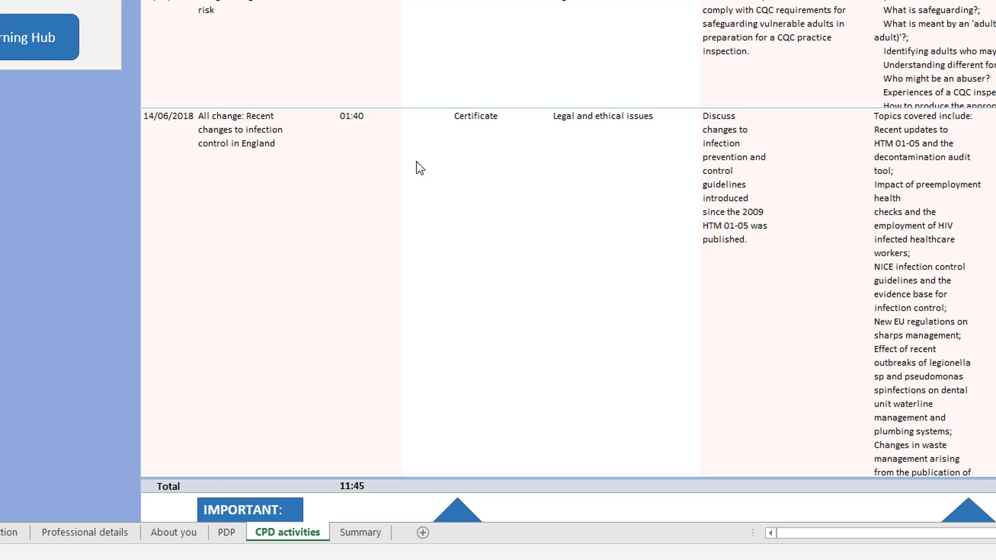
# Link the infection control entry's Certificate cell to 18-06-14_AllChange_Certificate_290_845.pdf in the CPD_certs folder, listing all file types
pyautogui.click(439, 155)
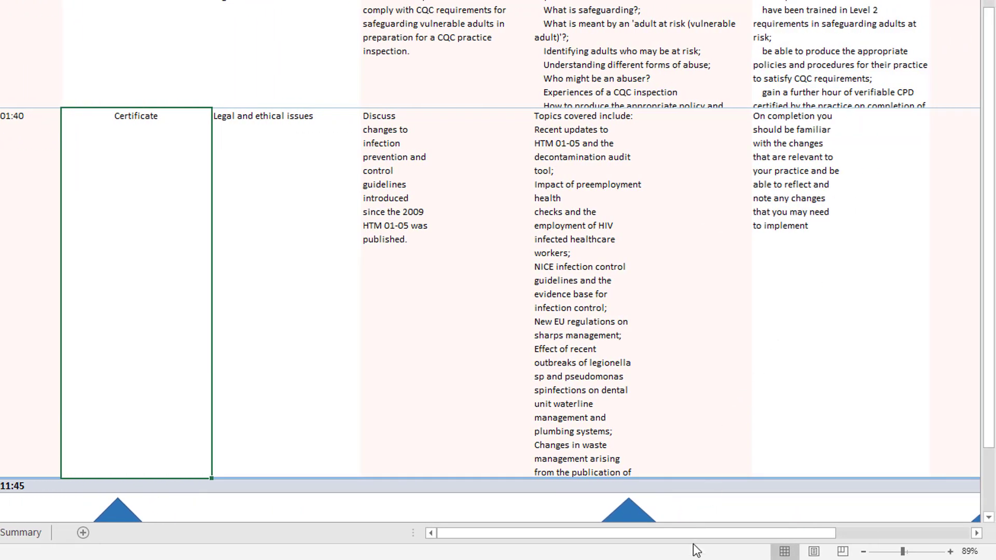
pyautogui.moveTo(698, 534); pyautogui.dragTo(775, 530)
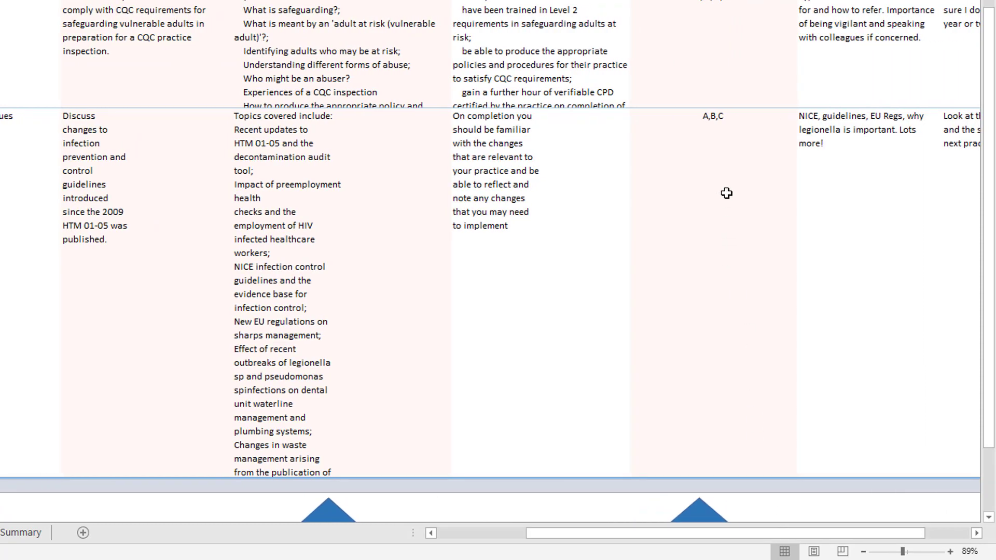
pyautogui.moveTo(652, 537); pyautogui.dragTo(586, 552)
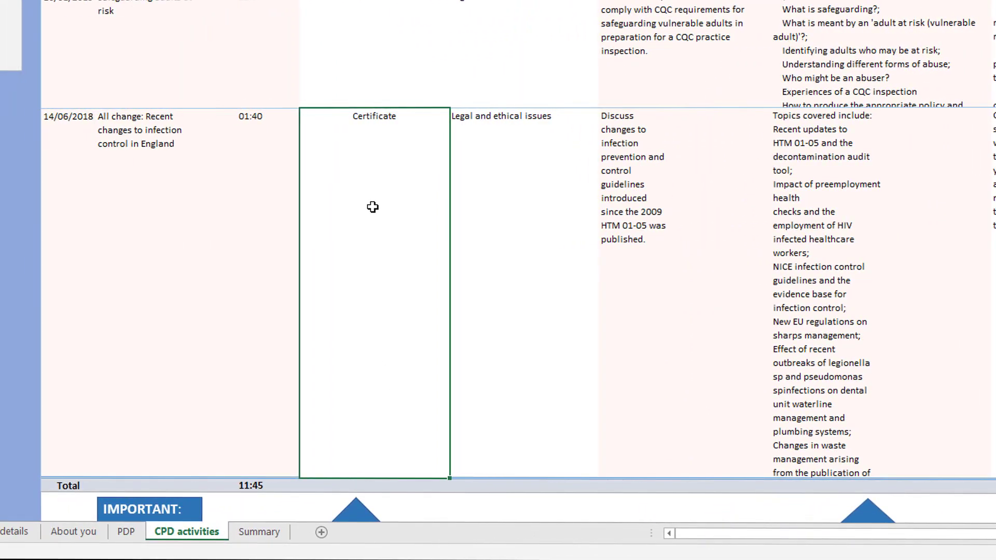
pyautogui.rightClick(373, 207)
pyautogui.click(427, 556)
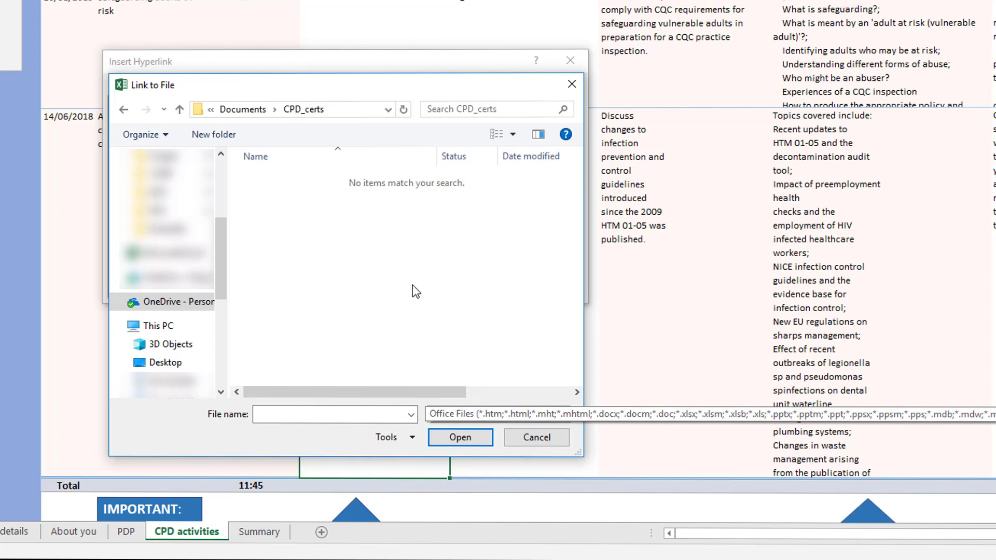
pyautogui.click(443, 414)
pyautogui.click(445, 430)
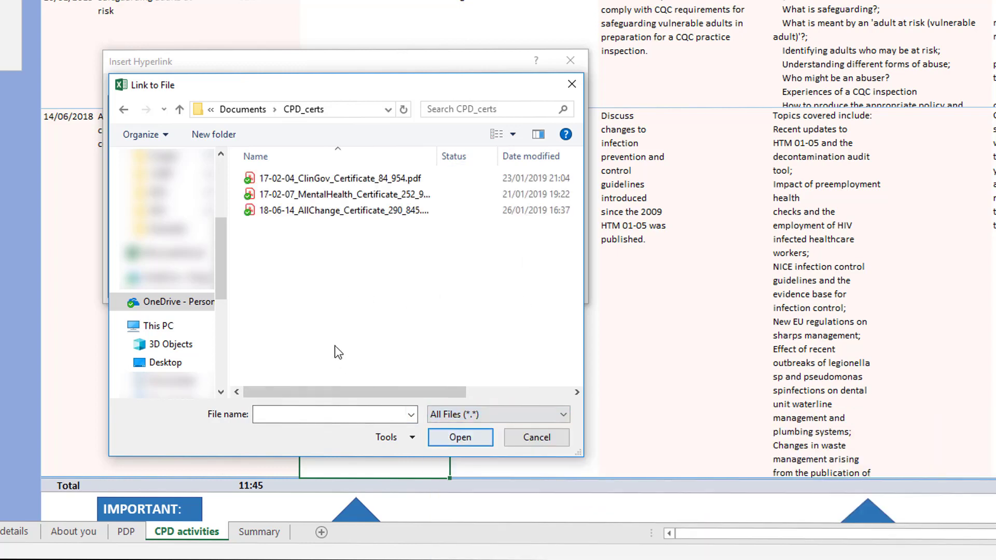
pyautogui.click(335, 211)
pyautogui.click(461, 437)
pyautogui.click(496, 285)
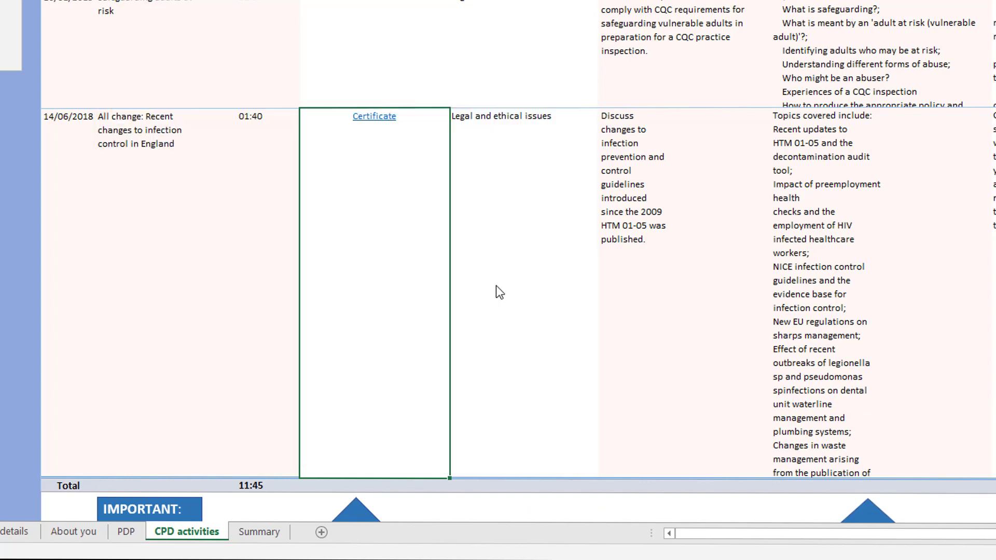
# Test the new Certificate link by opening the PDF past the security notice, check the certificate, and return to the worksheet
pyautogui.click(375, 120)
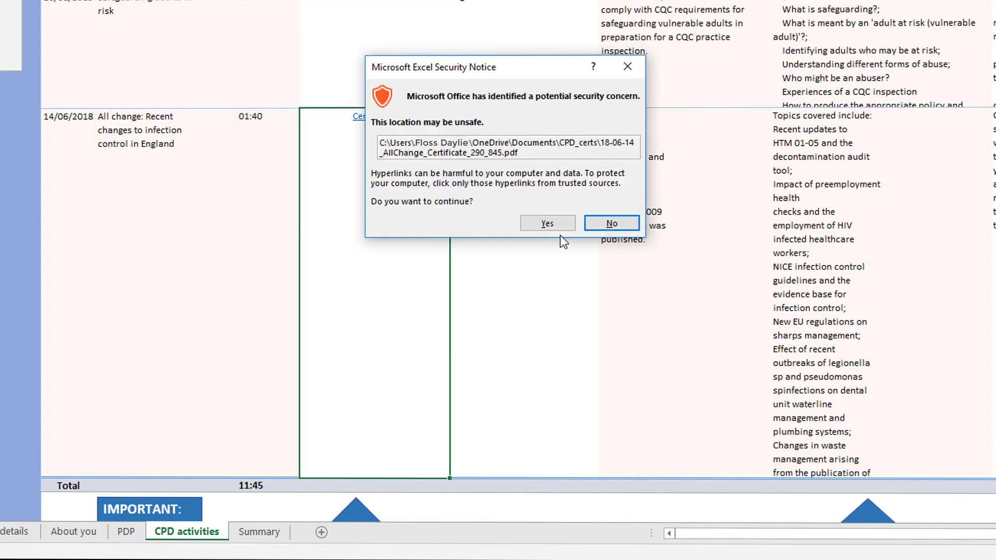
pyautogui.click(551, 224)
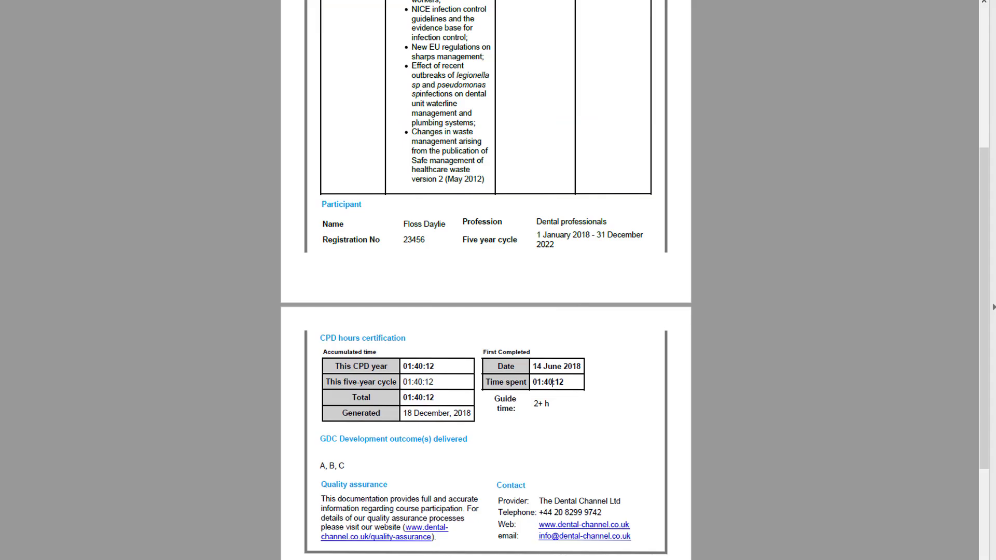
pyautogui.moveTo(985, 287); pyautogui.dragTo(990, 166)
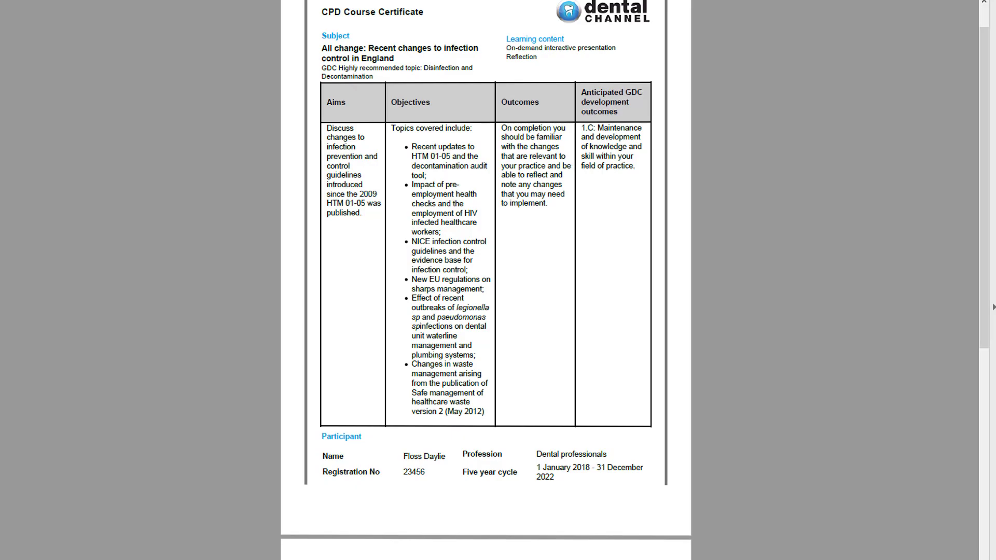
pyautogui.click(482, 343)
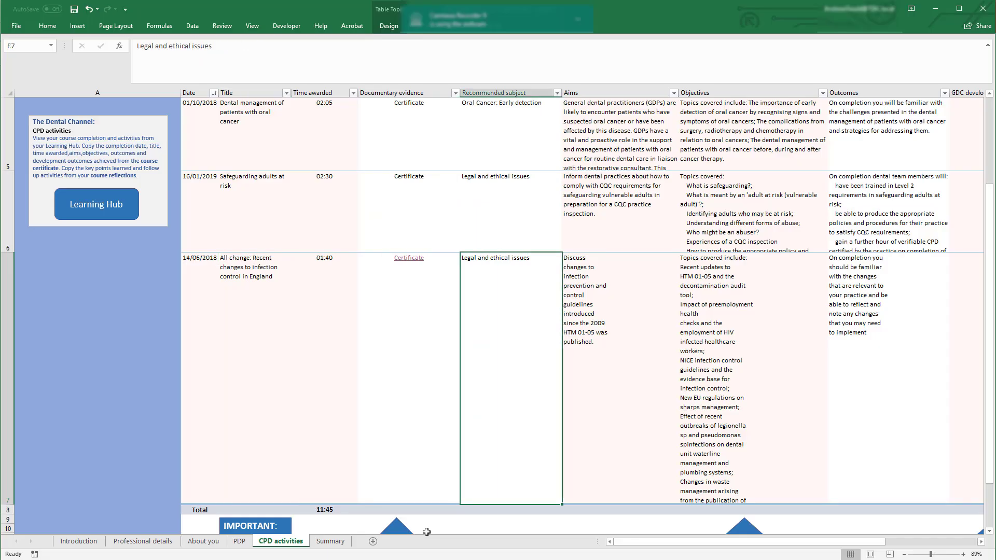
# Check the total time awarded, and the infection control entry's development outcomes, learning points and follow-up notes
pyautogui.press('Left')
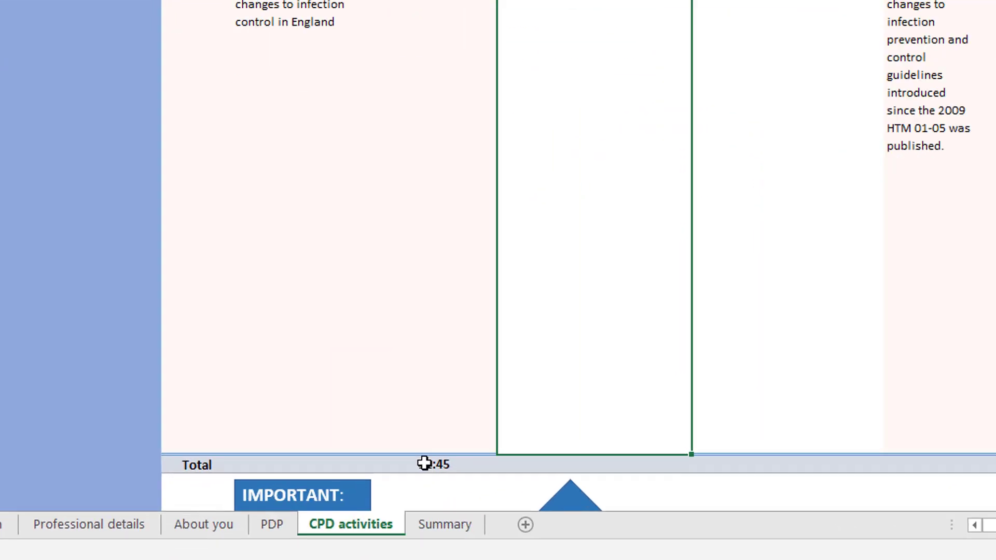
pyautogui.click(427, 464)
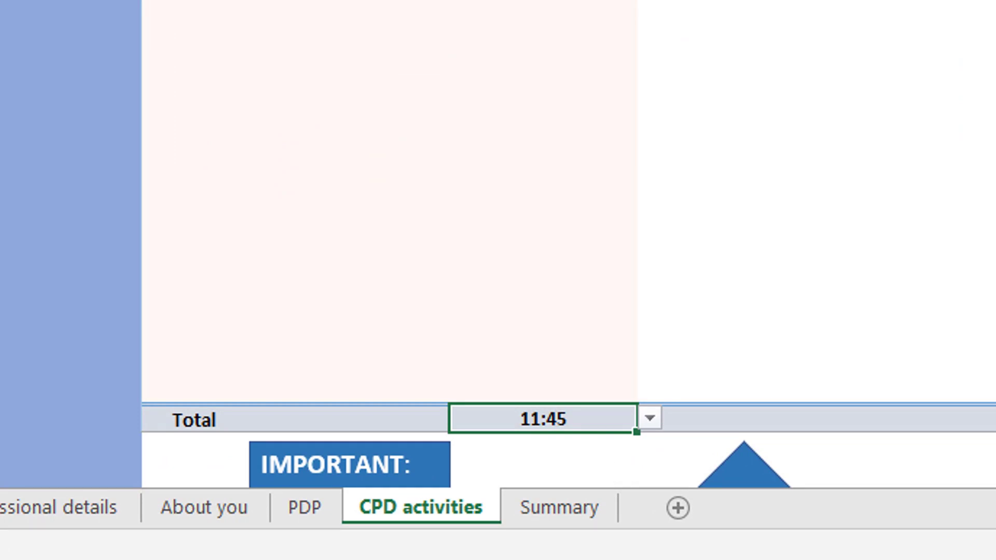
pyautogui.moveTo(682, 542); pyautogui.dragTo(776, 540)
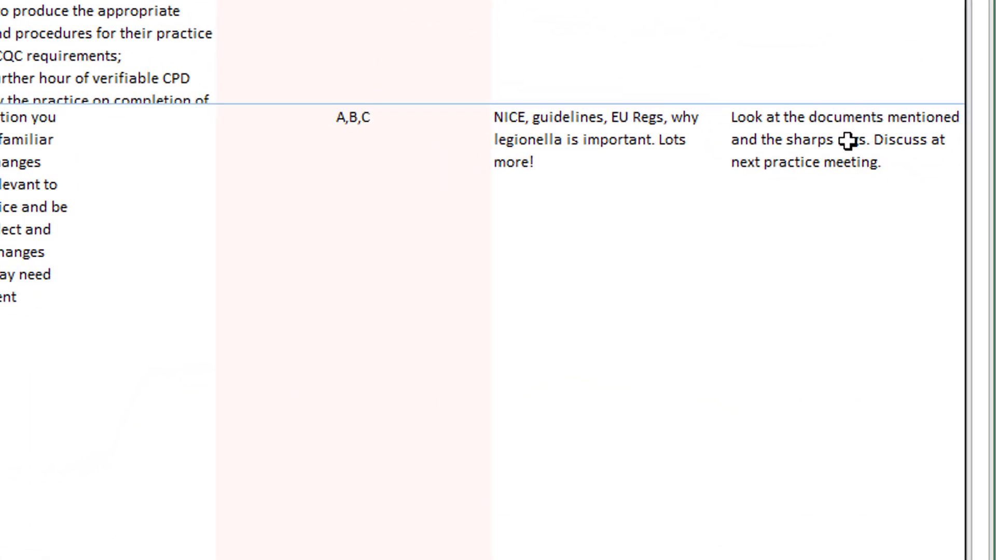
pyautogui.click(818, 160)
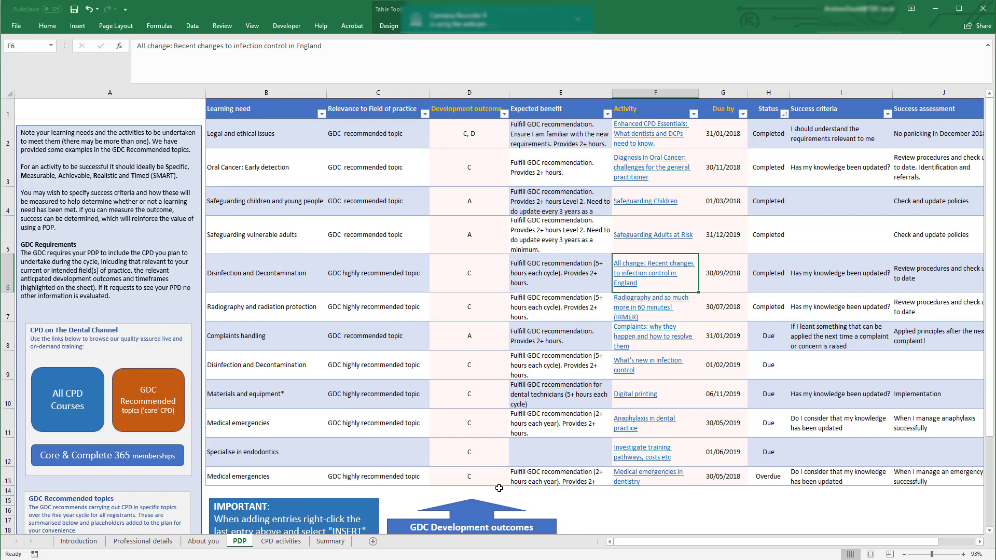
# Compare the total time awarded on the CPD activities sheet with the grand total on the Summary sheet
pyautogui.click(290, 544)
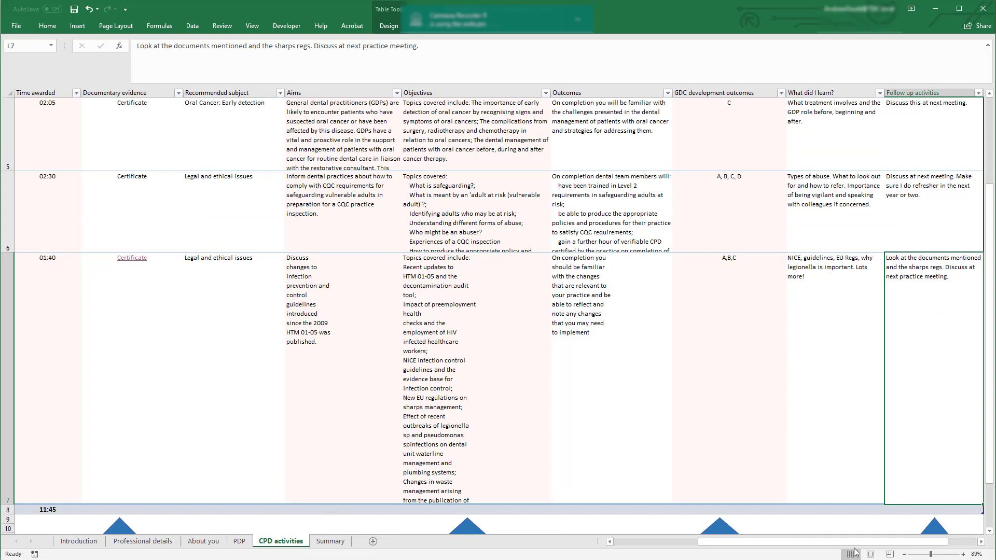
pyautogui.moveTo(860, 540); pyautogui.dragTo(801, 557)
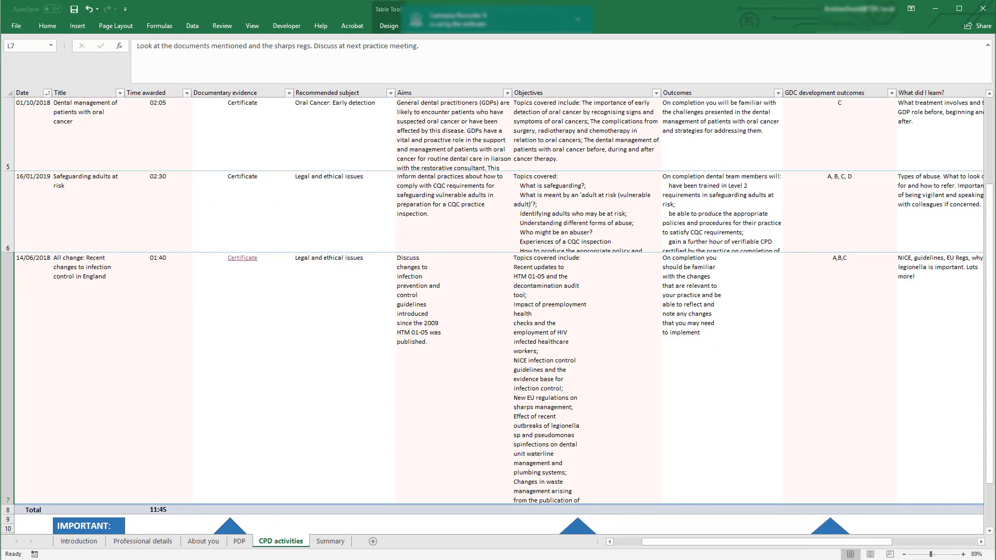
pyautogui.click(331, 541)
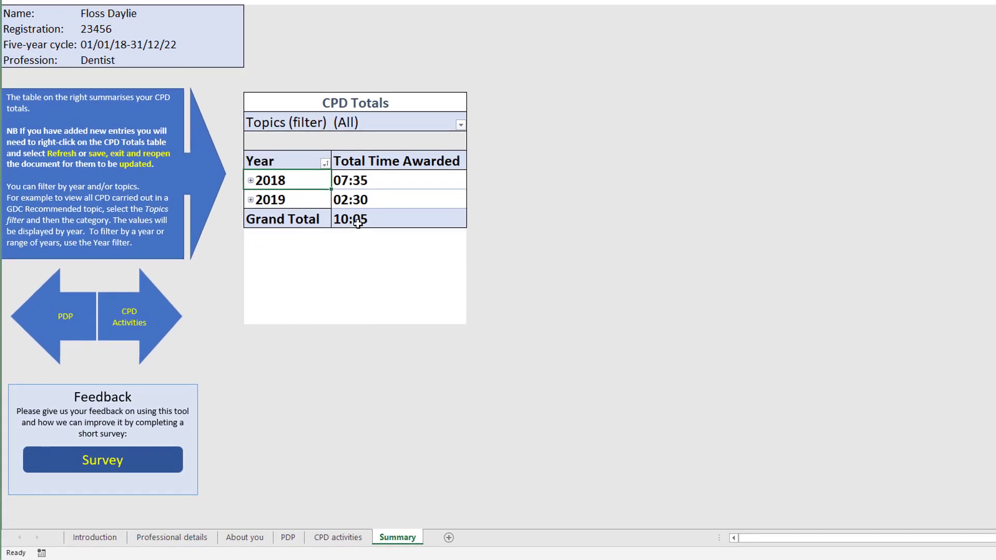
pyautogui.click(354, 542)
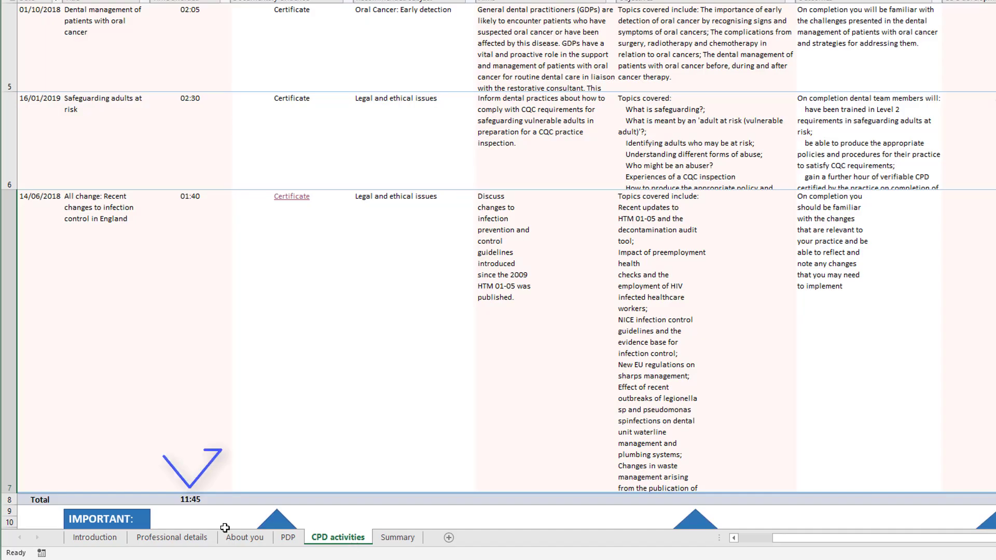
pyautogui.click(397, 537)
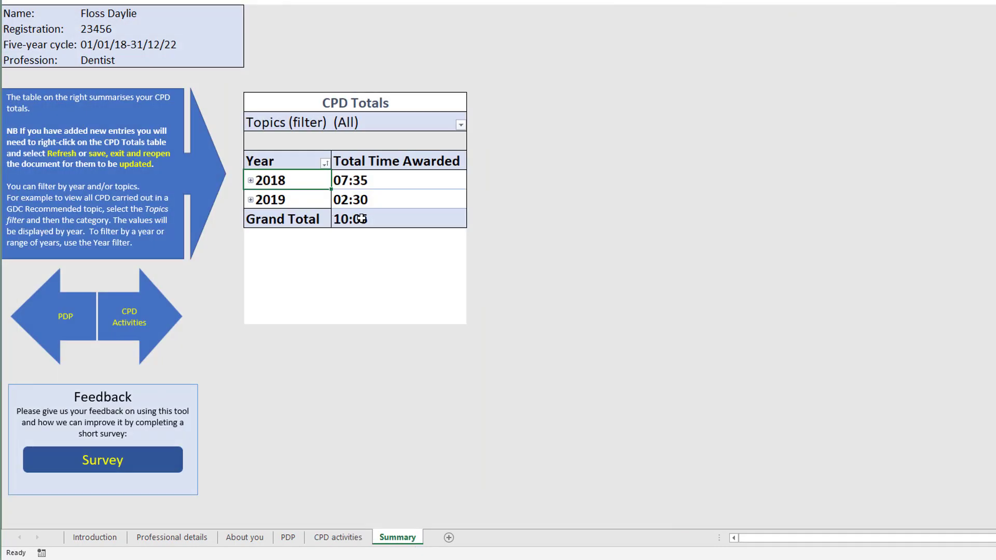
pyautogui.moveTo(361, 218)
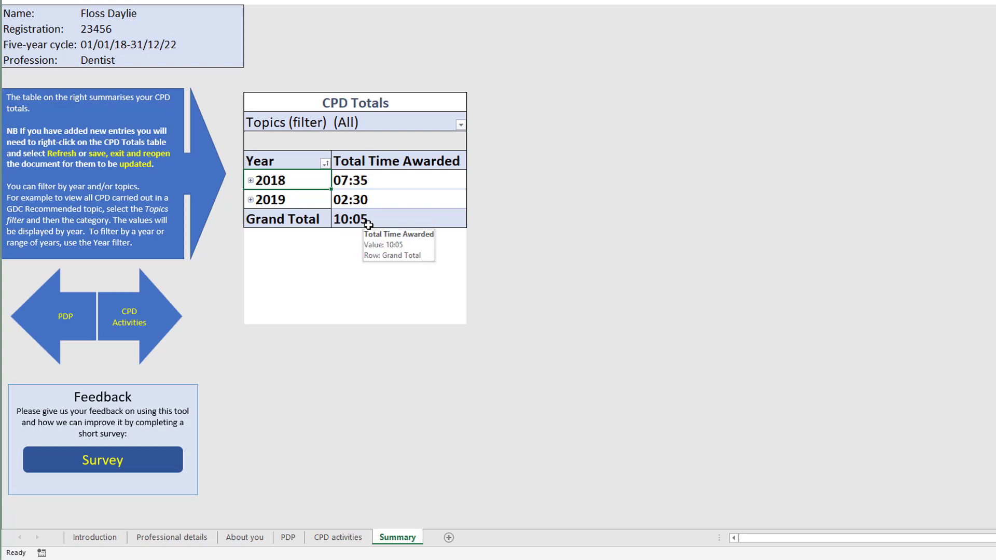
# Refresh the CPD Totals table so it includes the newly recorded activity
pyautogui.moveTo(362, 200)
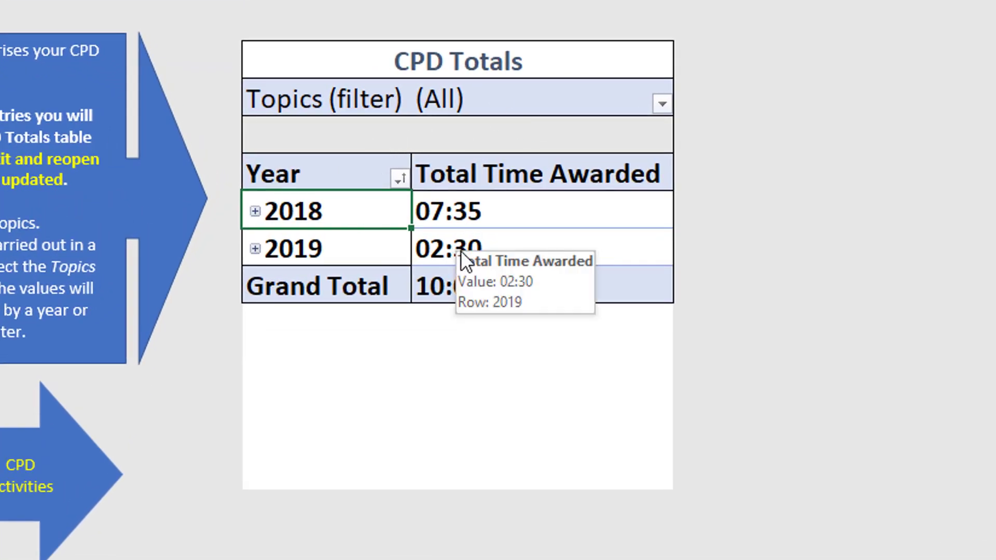
pyautogui.click(443, 249)
pyautogui.rightClick(442, 249)
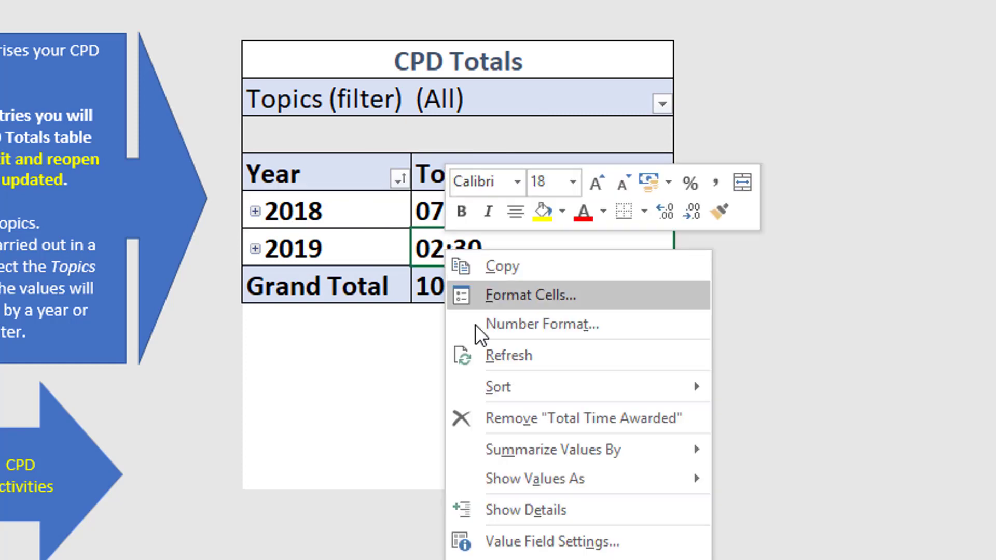
pyautogui.click(537, 357)
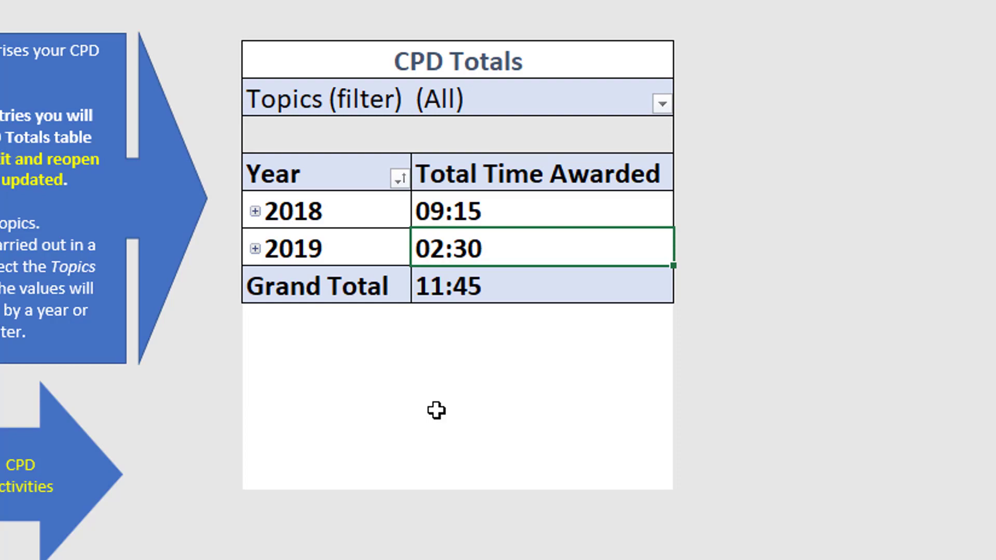
# Review the dates and times awarded of the entries on the CPD activities sheet, and return to the Summary sheet
pyautogui.click(336, 537)
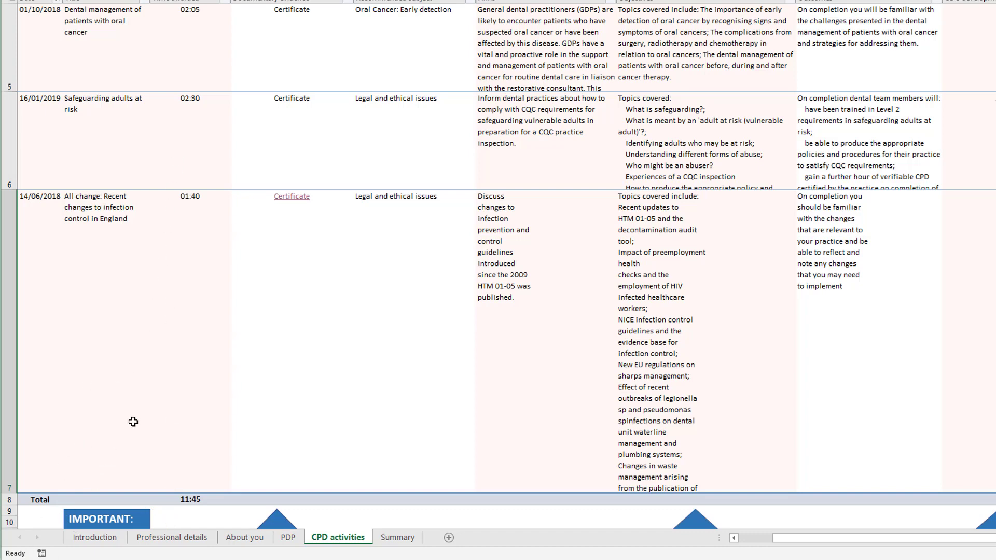
pyautogui.scroll(5, 497, 266)
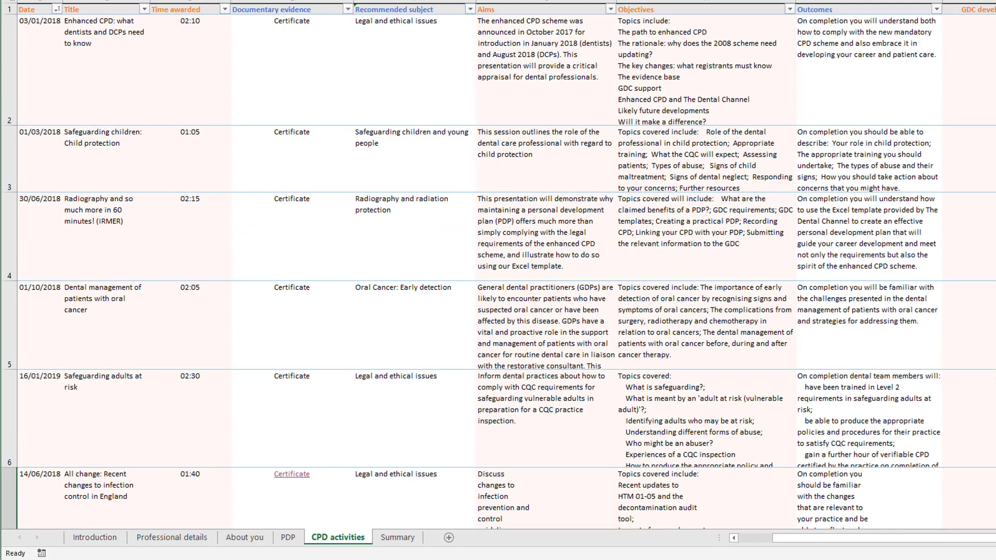
pyautogui.scroll(-7, 498, 266)
pyautogui.scroll(4, 498, 266)
pyautogui.scroll(1, 498, 266)
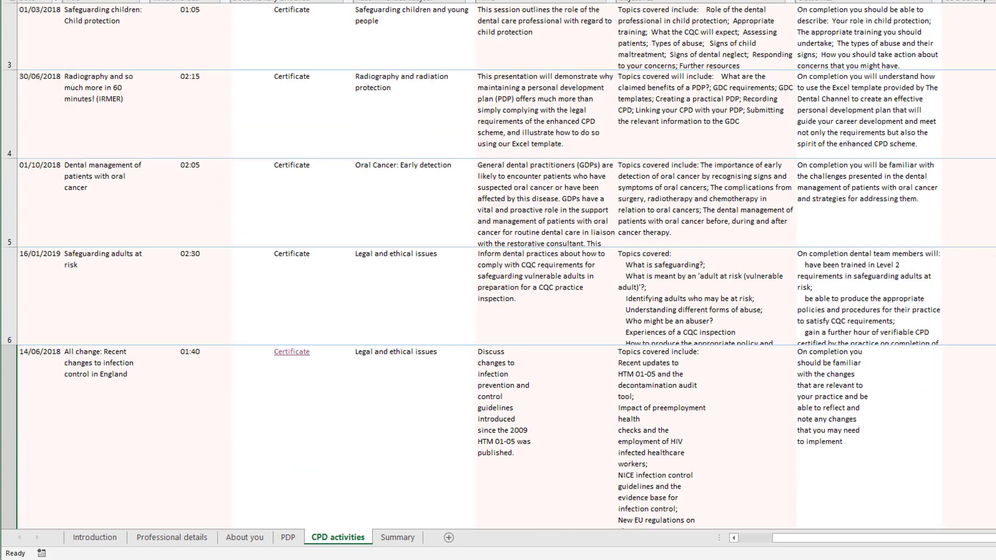
pyautogui.click(384, 539)
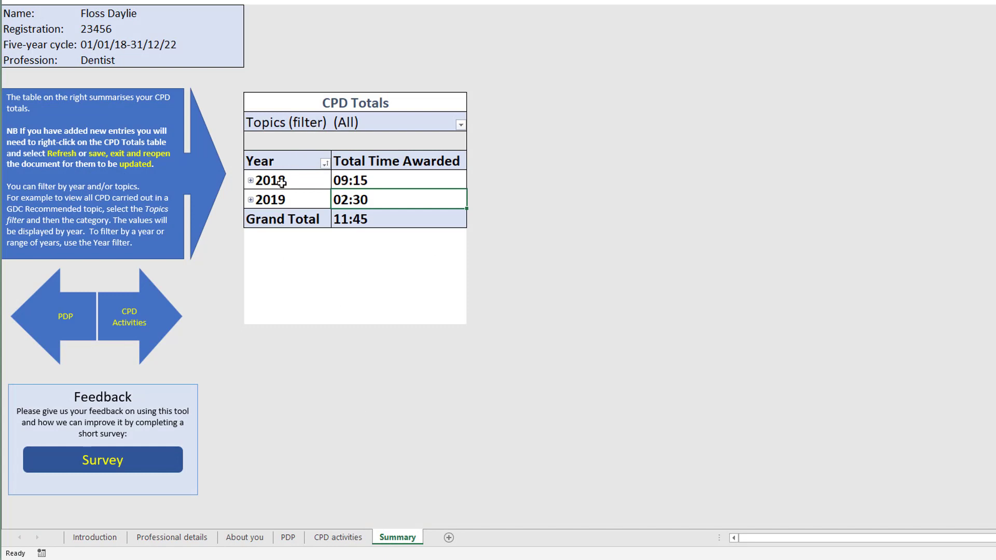
# Filter the CPD Totals table by the topic Radiography and radiation protection
pyautogui.moveTo(390, 181)
pyautogui.click(460, 124)
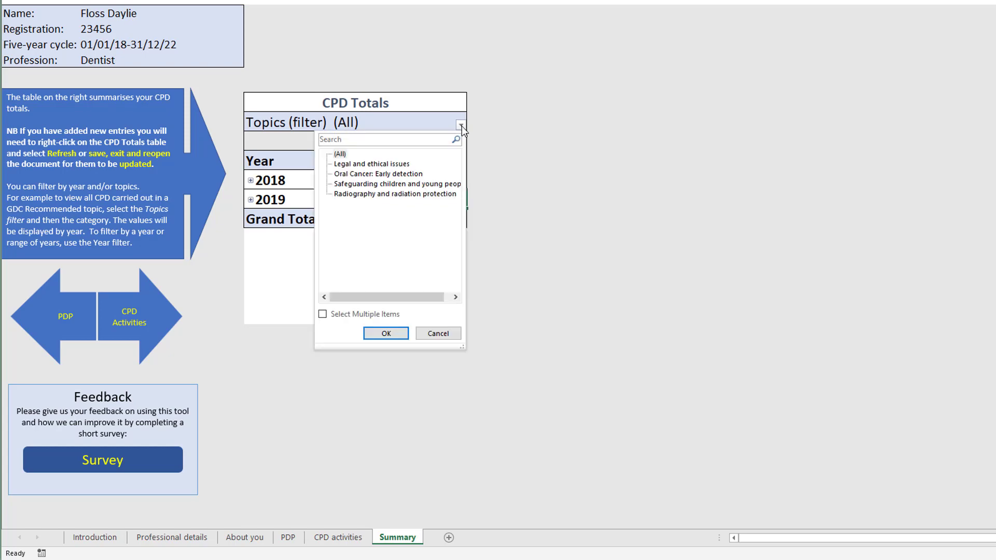
pyautogui.click(371, 192)
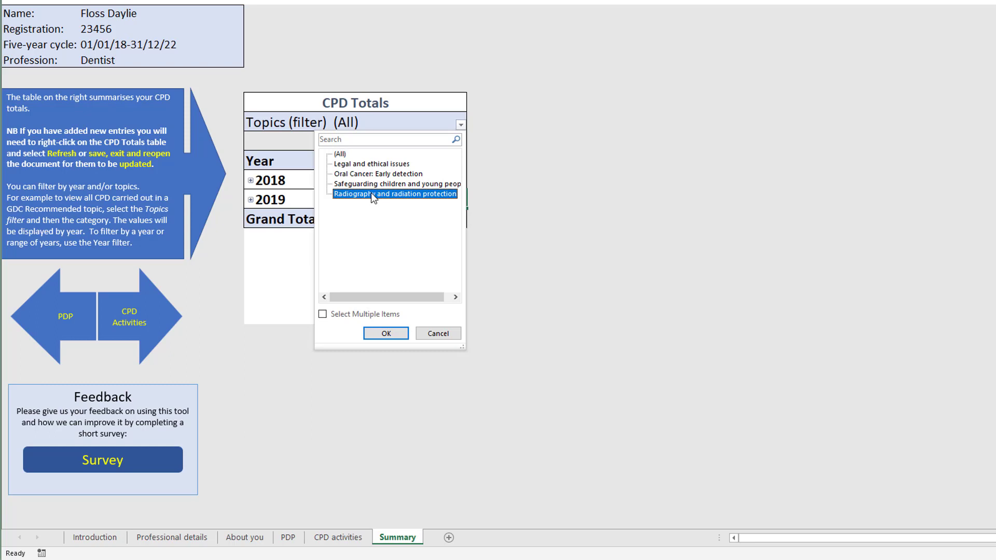
pyautogui.click(386, 334)
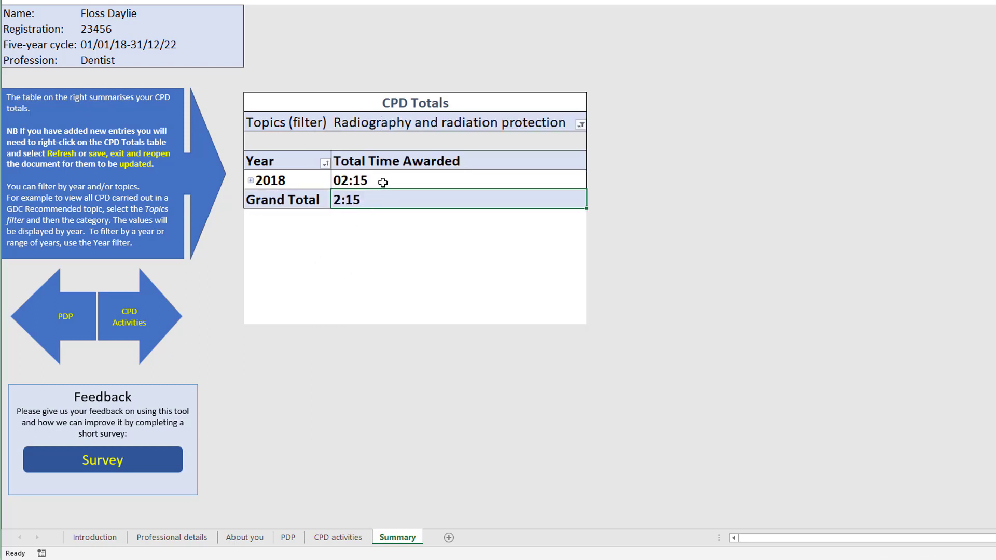
# Compare the filtered radiography total with the matching entry on the CPD activities sheet, and return to the Summary sheet
pyautogui.moveTo(383, 183)
pyautogui.click(329, 539)
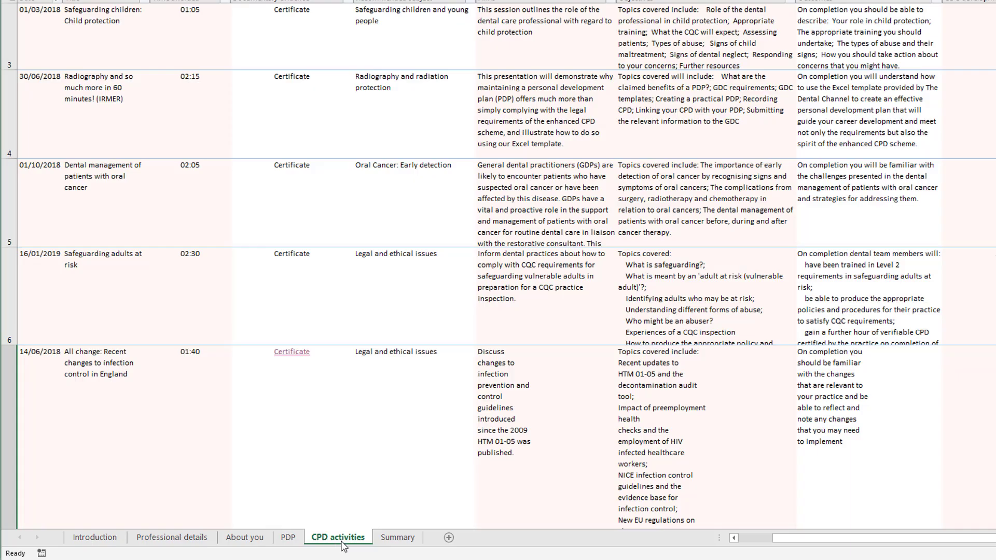
pyautogui.click(377, 540)
pyautogui.click(352, 539)
pyautogui.click(389, 542)
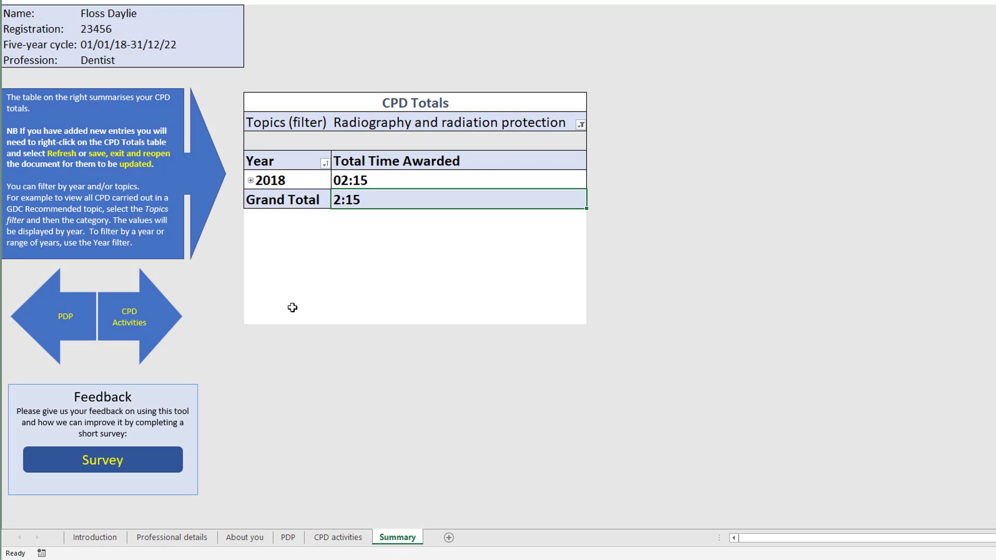
# Expand the 2018 group to view the radiography activity behind the total, and collapse it again
pyautogui.click(250, 181)
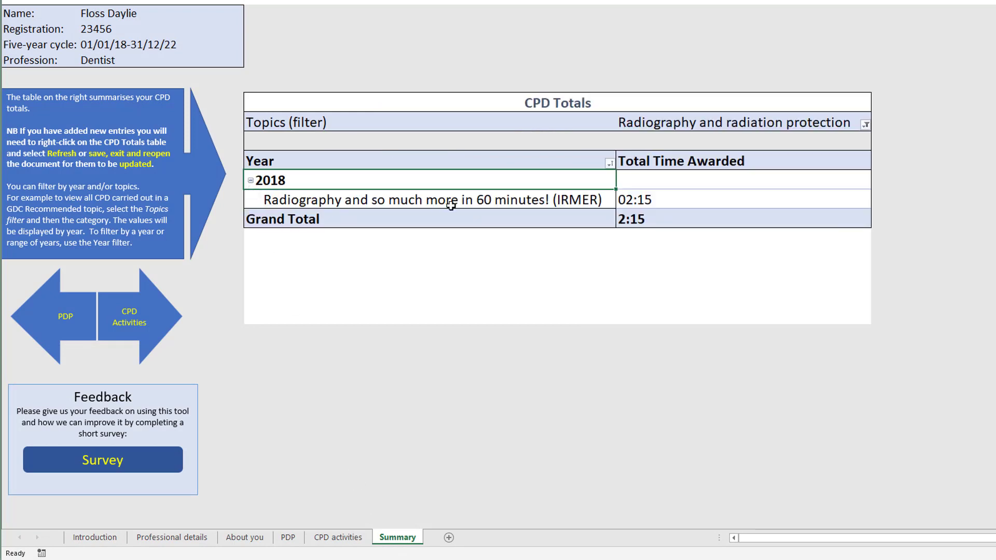
pyautogui.click(251, 180)
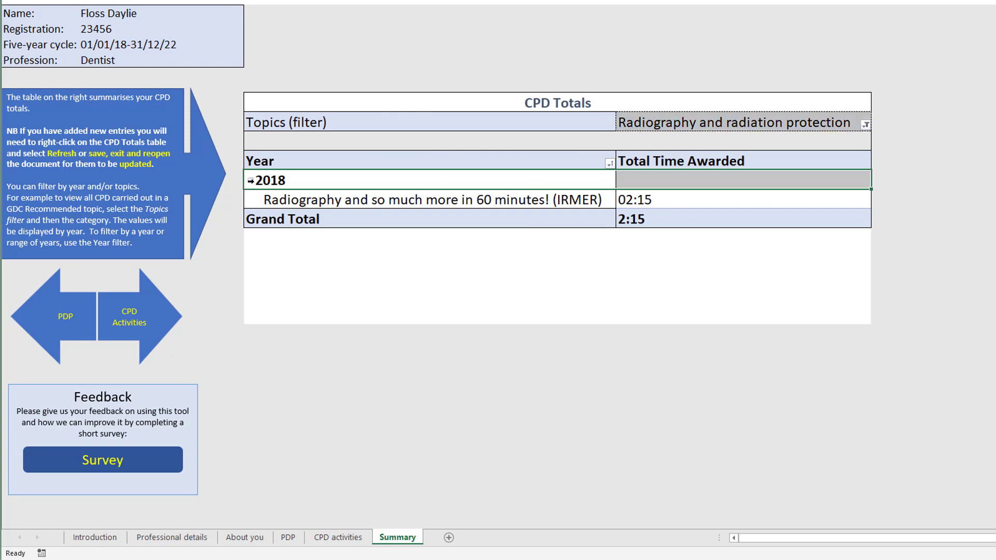
pyautogui.click(250, 180)
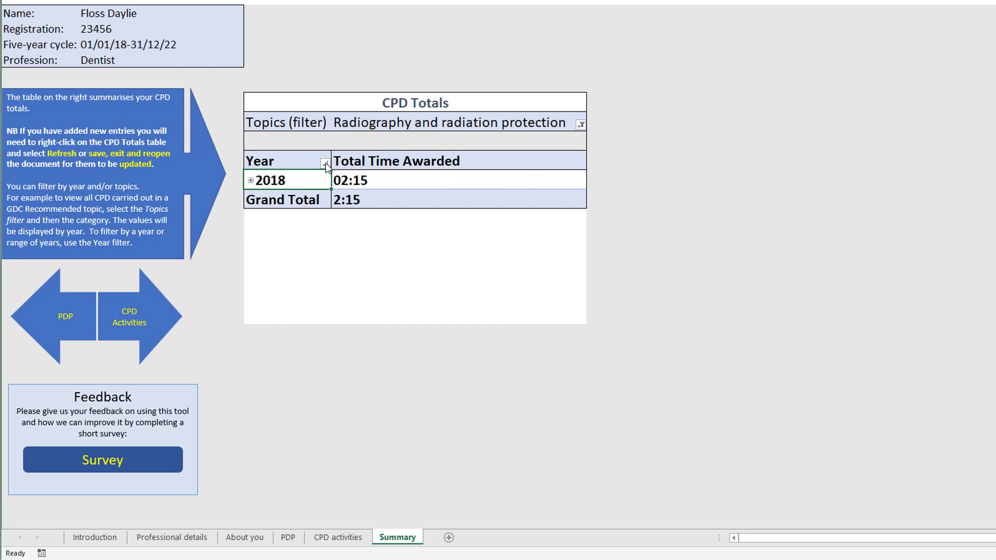
# Reset the Topics filter of the CPD Totals table to (All)
pyautogui.click(325, 164)
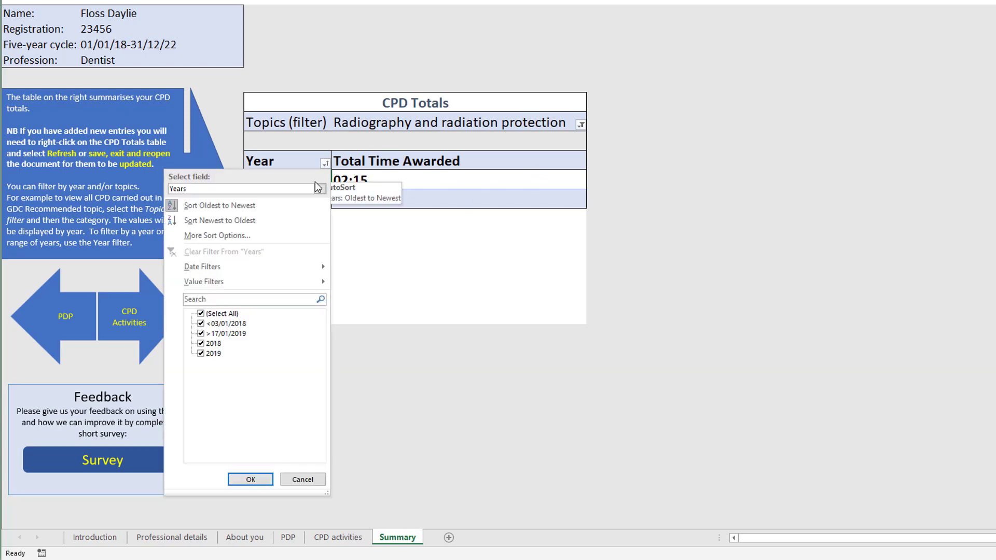
pyautogui.click(301, 481)
pyautogui.click(581, 125)
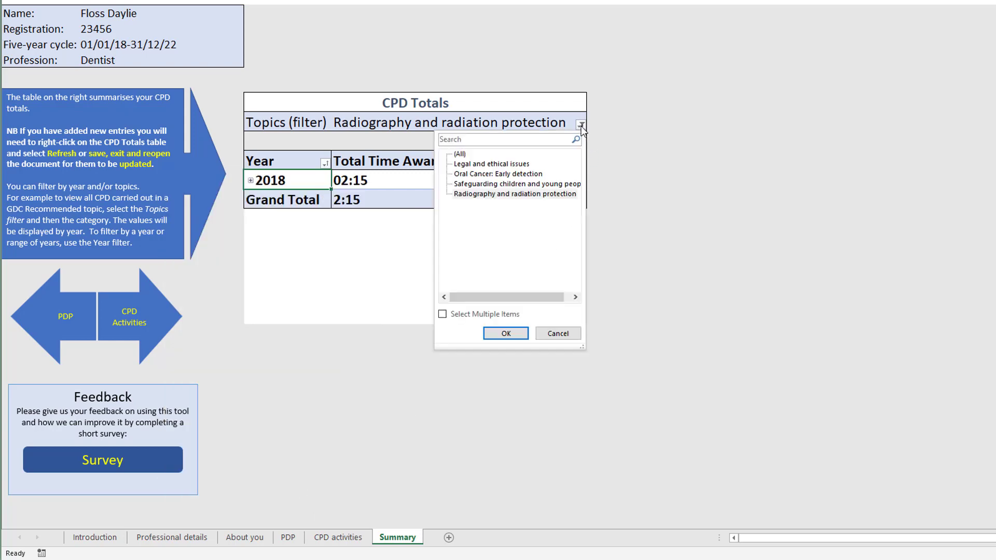
pyautogui.click(464, 155)
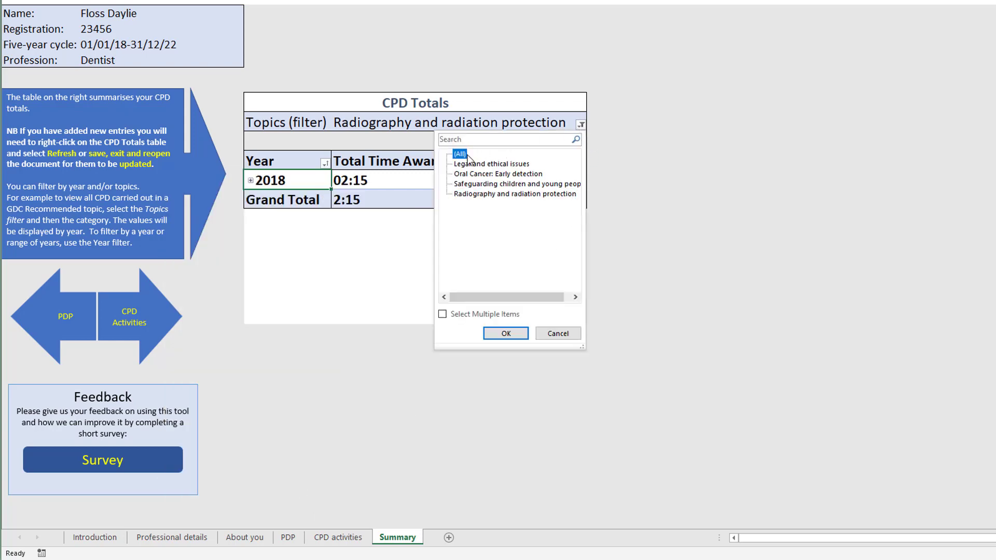
pyautogui.click(501, 335)
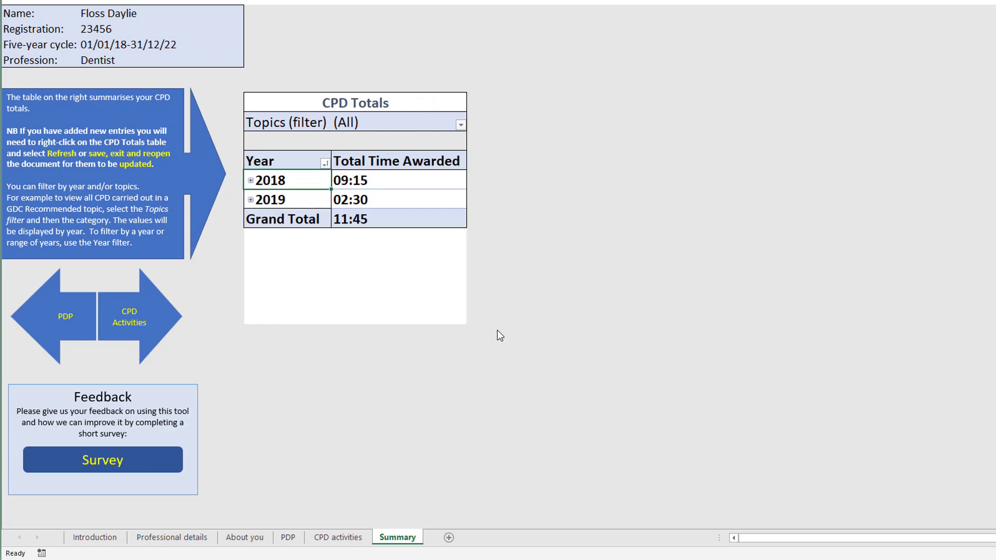
# Filter the CPD Totals table by year to include only 2018
pyautogui.click(325, 164)
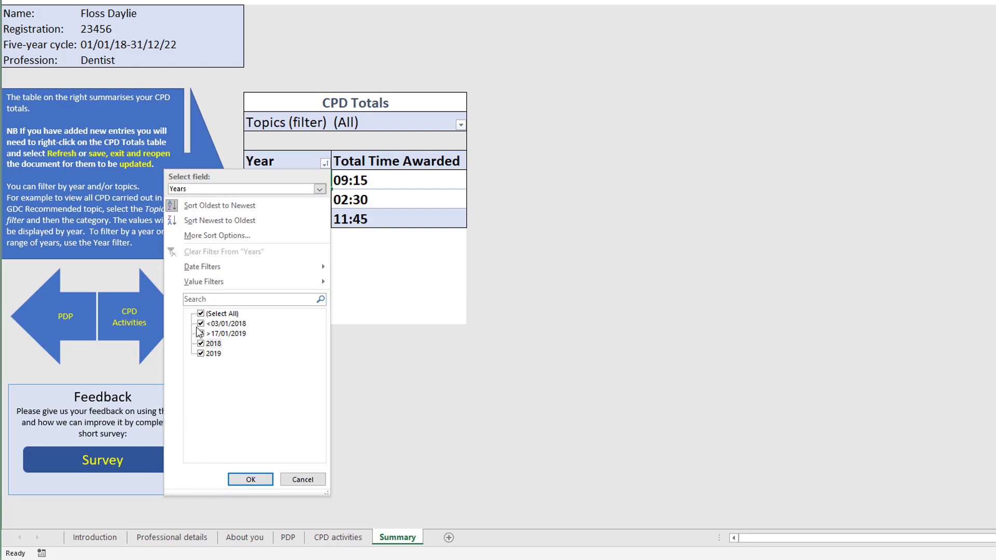
pyautogui.click(200, 344)
pyautogui.click(200, 333)
pyautogui.click(200, 323)
pyautogui.click(201, 354)
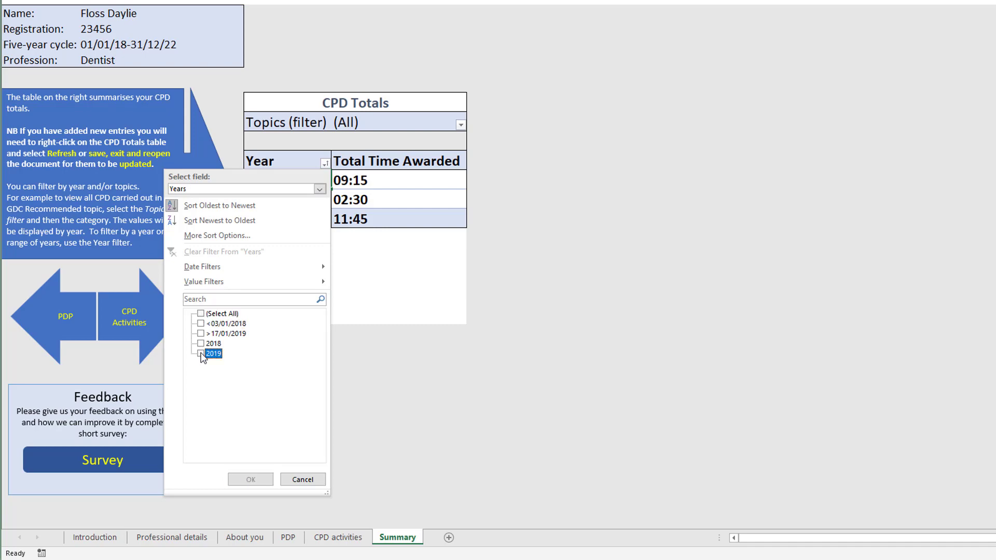
pyautogui.click(201, 344)
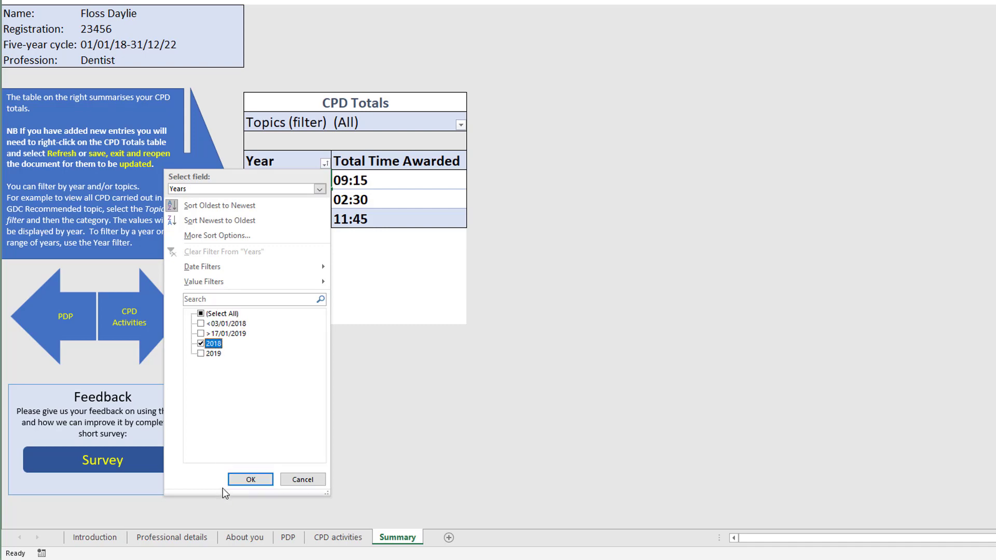
pyautogui.click(233, 479)
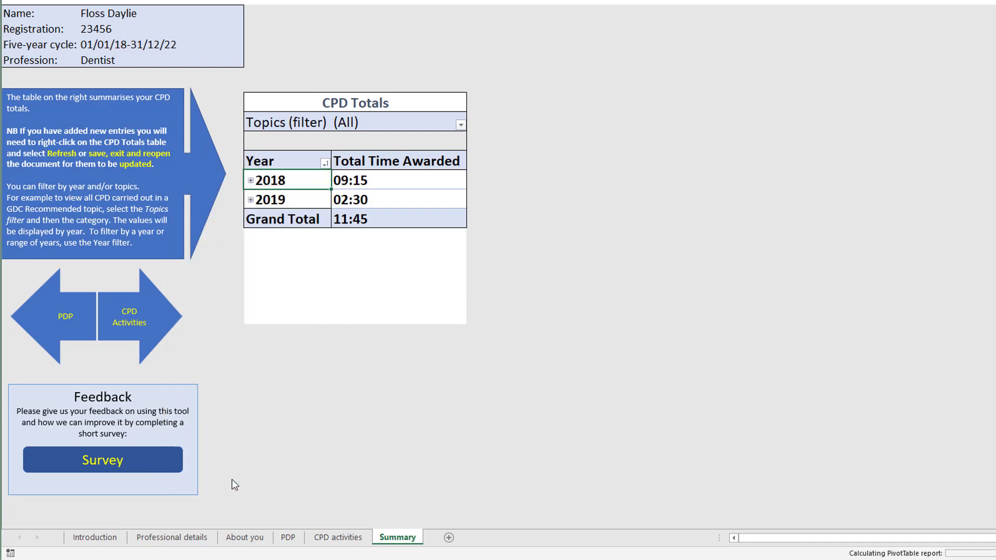
# Expand and collapse the 2018 group in the year-filtered totals to look at its activities
pyautogui.click(244, 183)
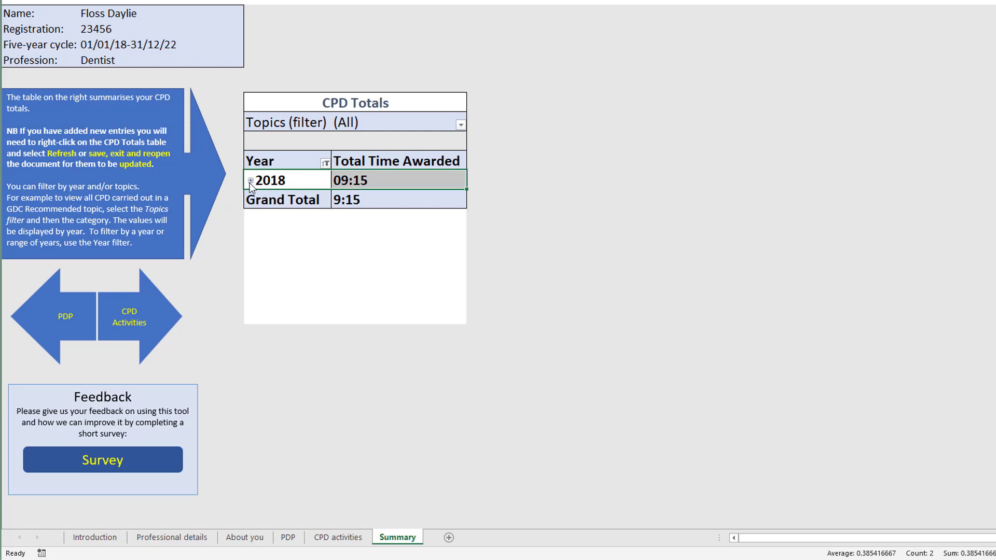
pyautogui.click(250, 181)
pyautogui.click(250, 180)
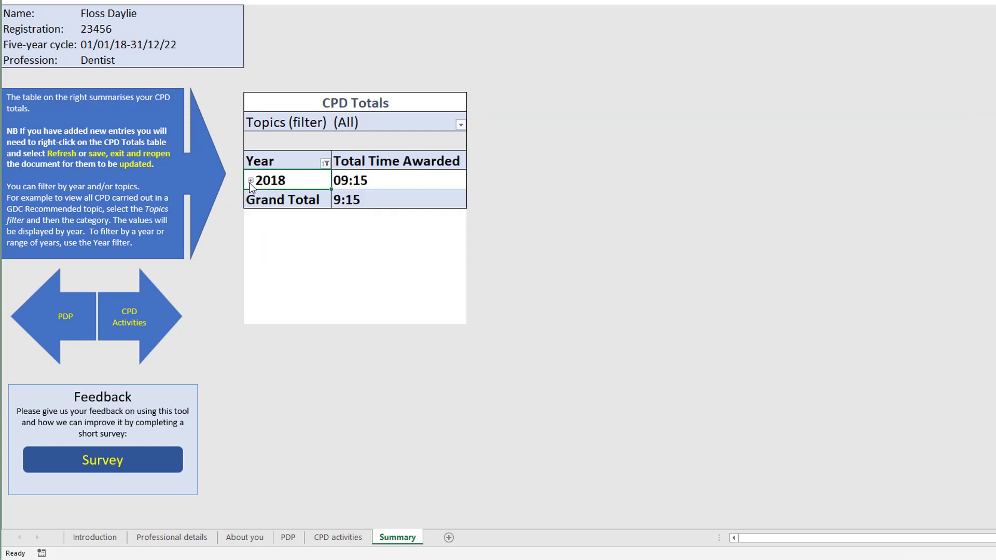
# Restore all years in the Year filter of the CPD Totals table
pyautogui.click(325, 164)
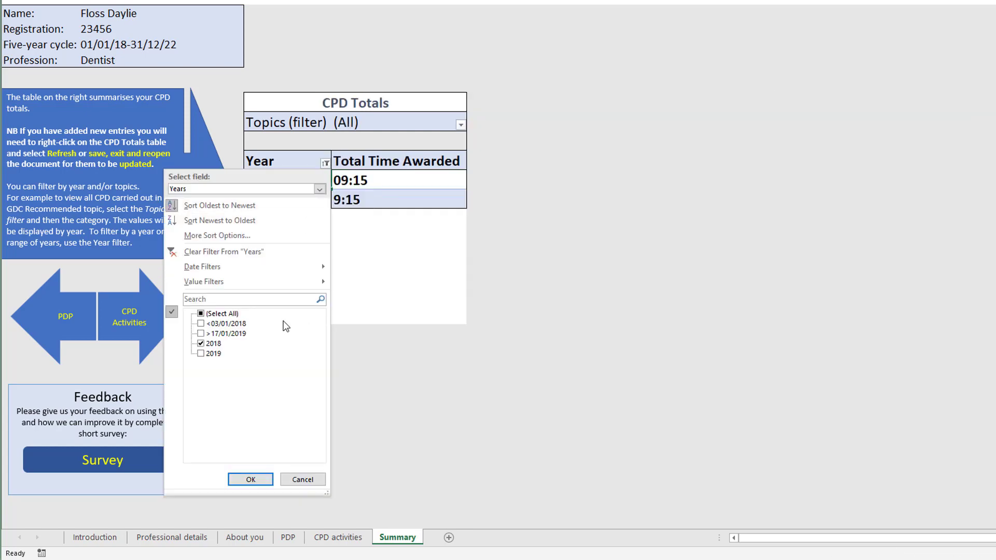
pyautogui.click(218, 313)
pyautogui.click(201, 313)
pyautogui.click(250, 480)
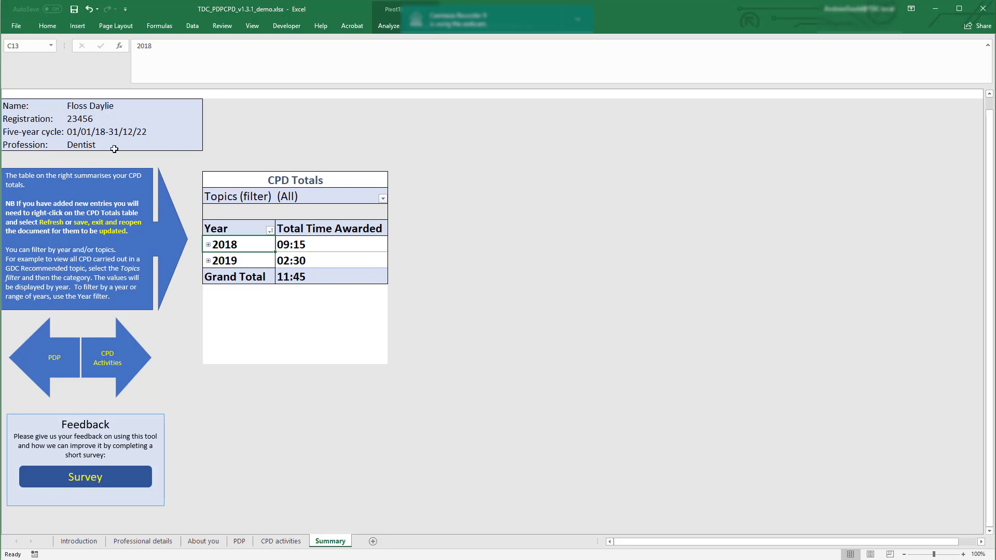
# Return to the PDP sheet and read the entry guidance for the Development outcome column
pyautogui.click(240, 541)
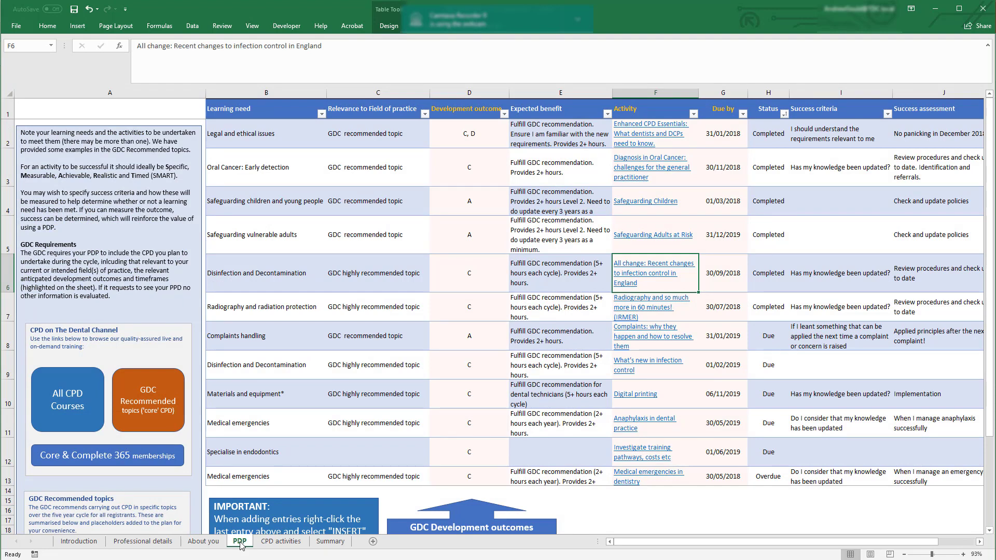
pyautogui.click(478, 107)
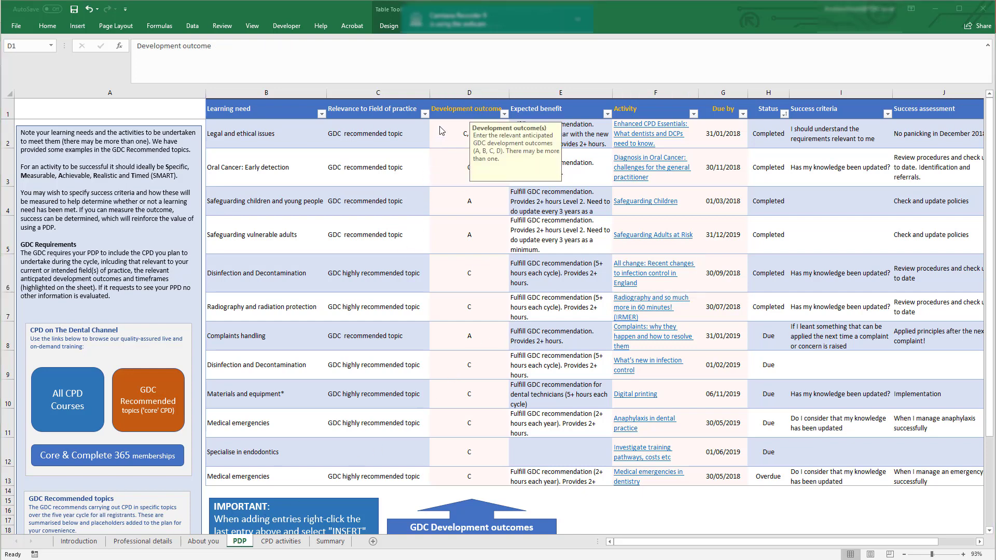
# Copy the PDP sheet's Development outcome to Due by columns with all their entries into a blank Word document
pyautogui.click(438, 110)
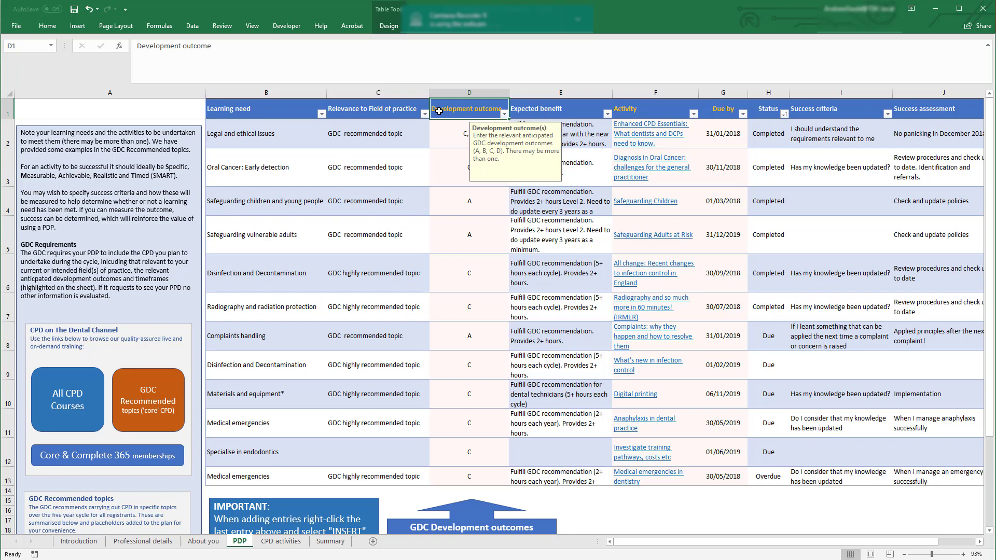
pyautogui.keyDown('shift'); pyautogui.click(724, 476); pyautogui.keyUp('shift')
pyautogui.hotkey('ctrl', 'c')
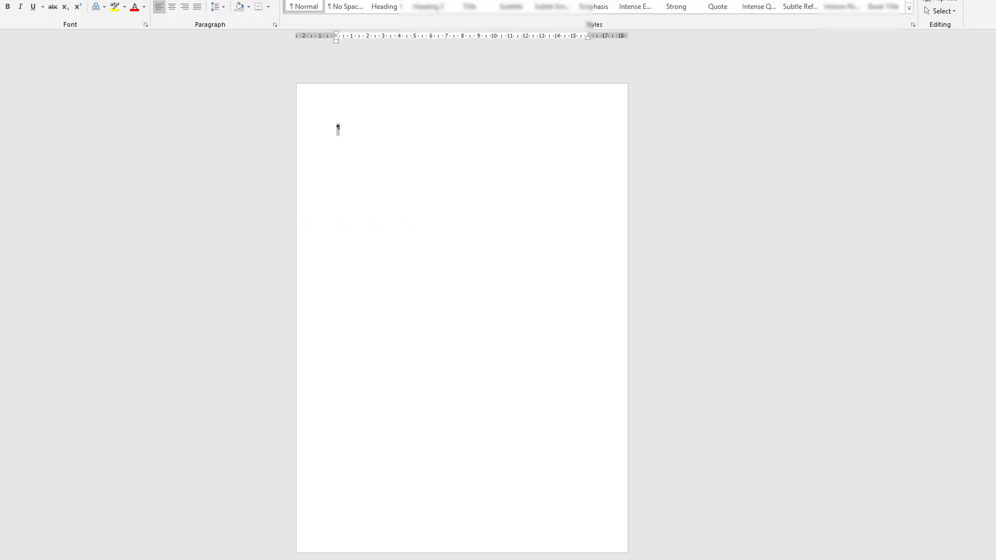
pyautogui.hotkey('ctrl', 'v')
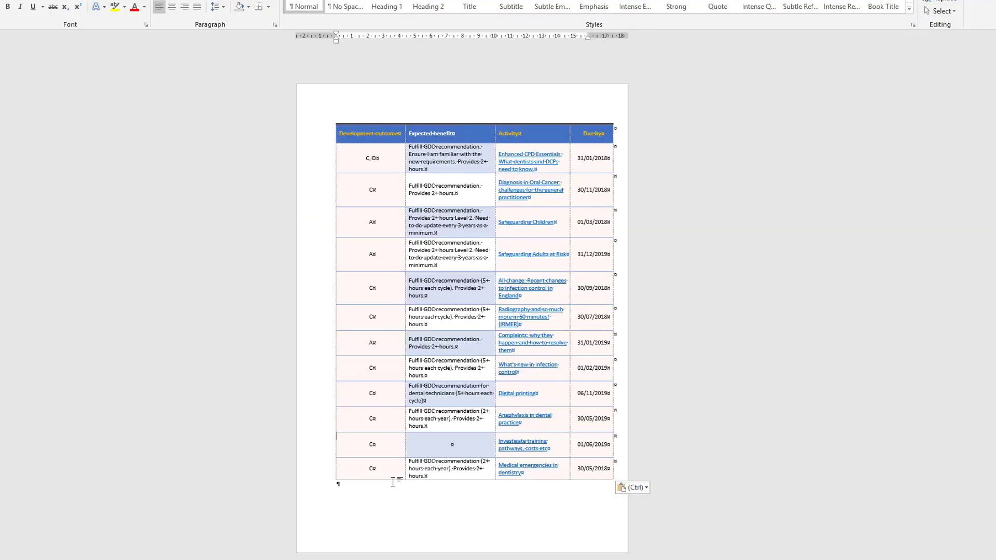
# Delete the Expected benefit column from the table pasted in the Word document
pyautogui.click(441, 121)
pyautogui.rightClick(441, 124)
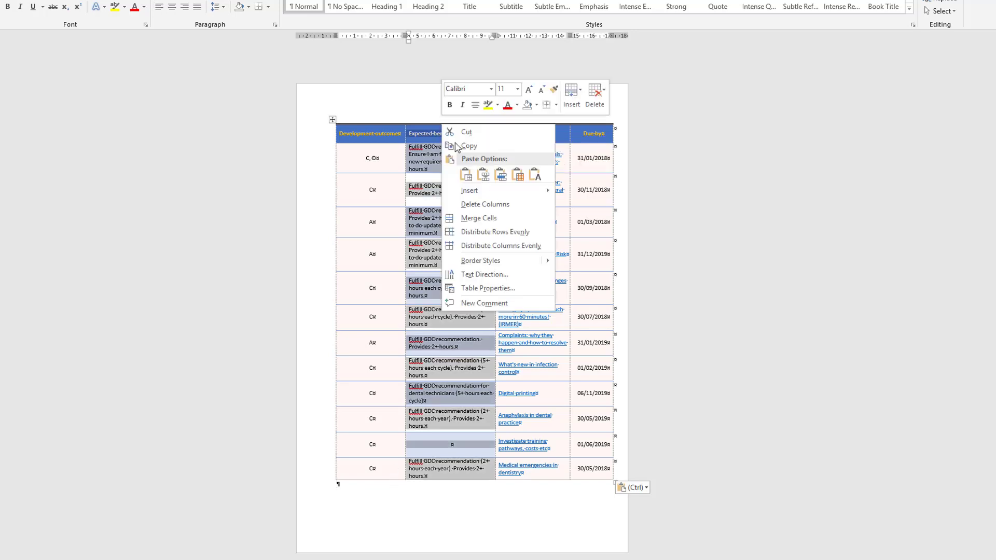
pyautogui.click(471, 204)
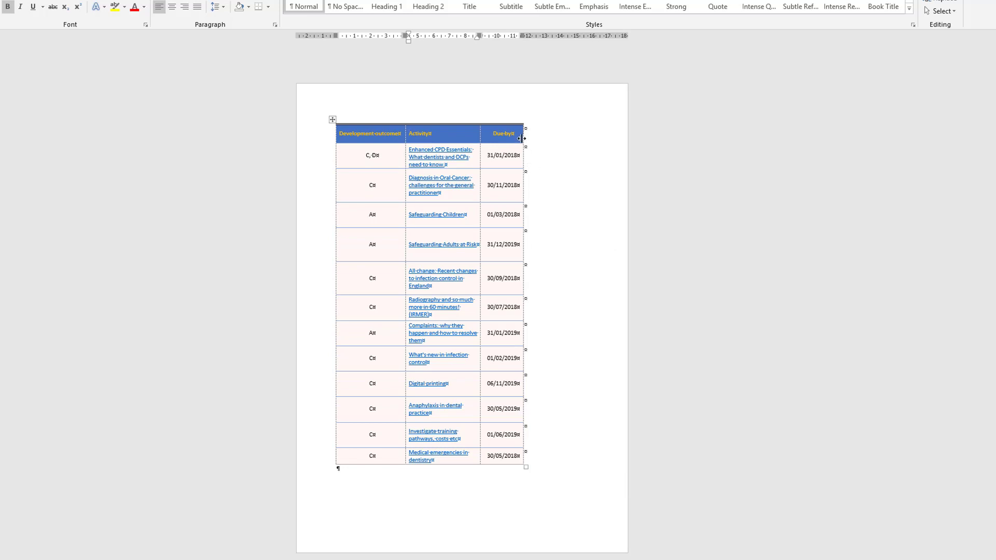
# Widen the Due by and Activity columns of the Word table to use more of the page width
pyautogui.moveTo(522, 139); pyautogui.dragTo(594, 151)
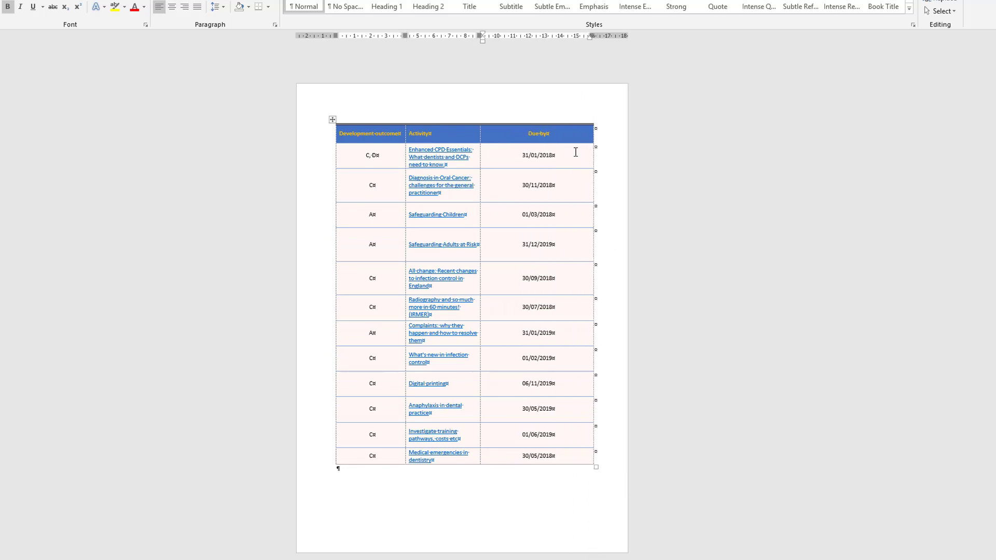
pyautogui.click(474, 135)
pyautogui.moveTo(479, 138); pyautogui.dragTo(515, 135)
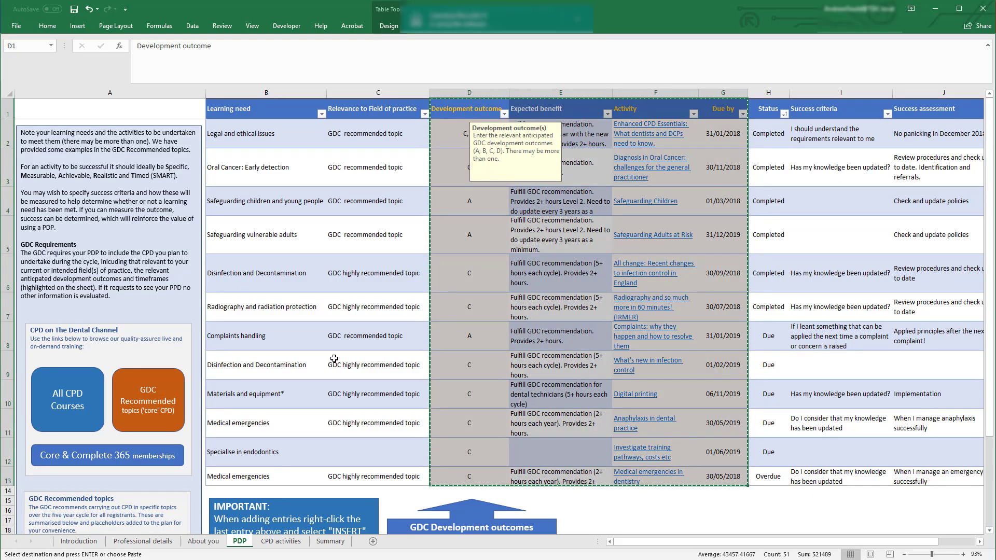
# Back in Excel, save only the PDP sheet as CSV UTF-8 named TDC_PDPCPD_v1.3.1_demo3, then close the workbook without saving further changes
pyautogui.click(16, 26)
pyautogui.click(21, 129)
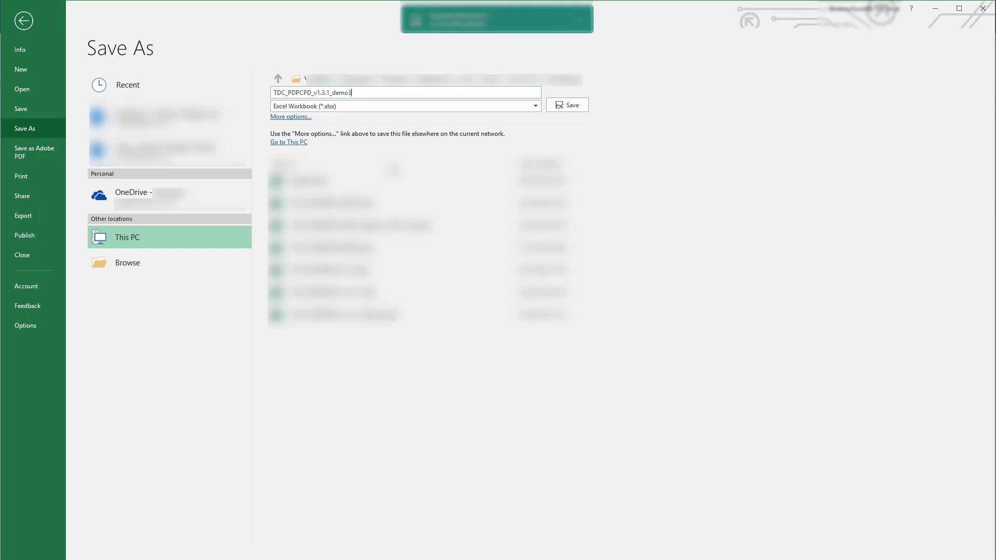
pyautogui.click(536, 107)
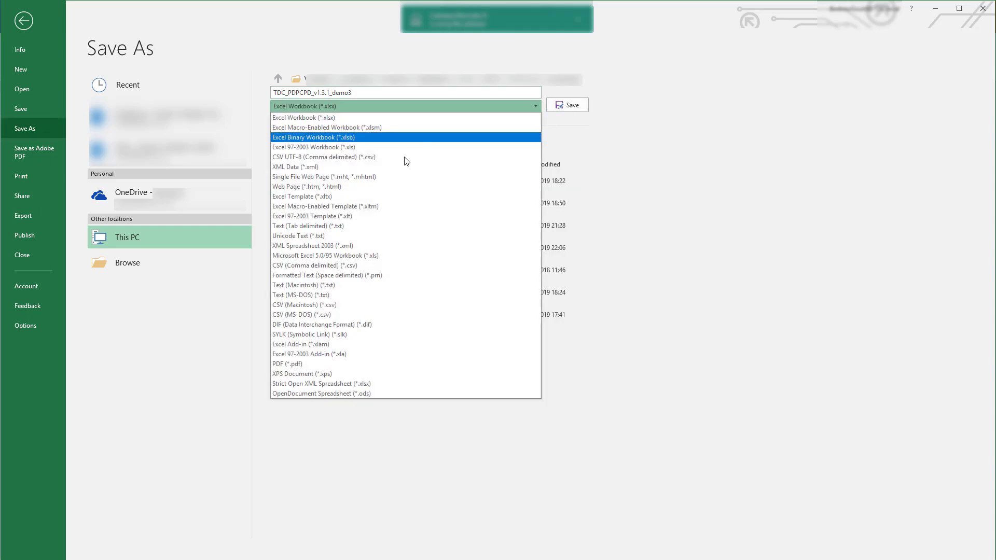
pyautogui.click(336, 158)
pyautogui.click(584, 105)
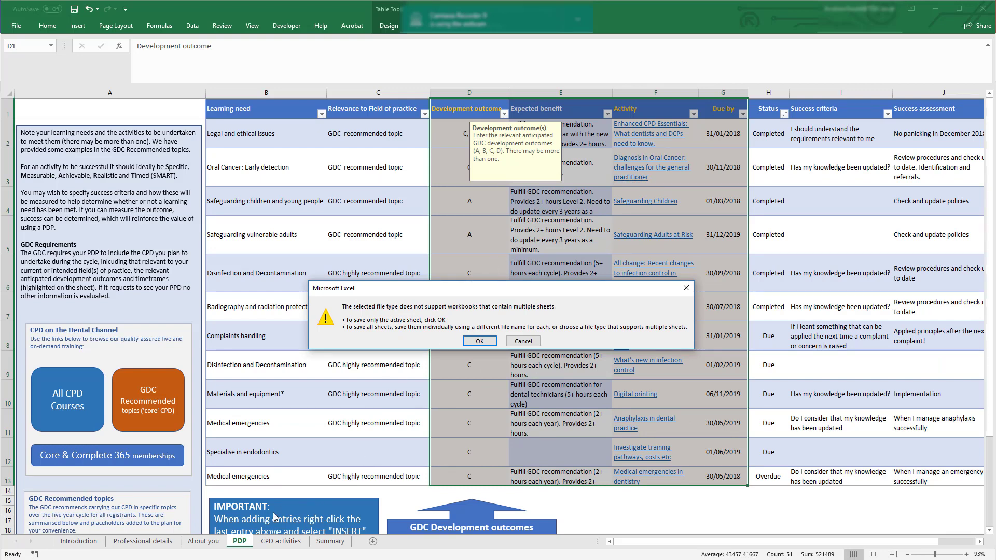
pyautogui.click(476, 341)
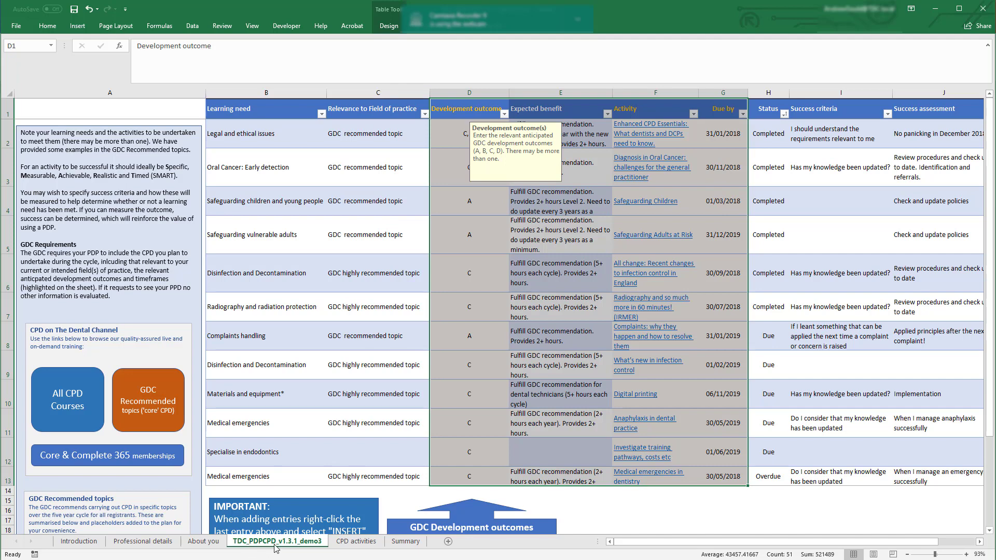
pyautogui.click(992, 11)
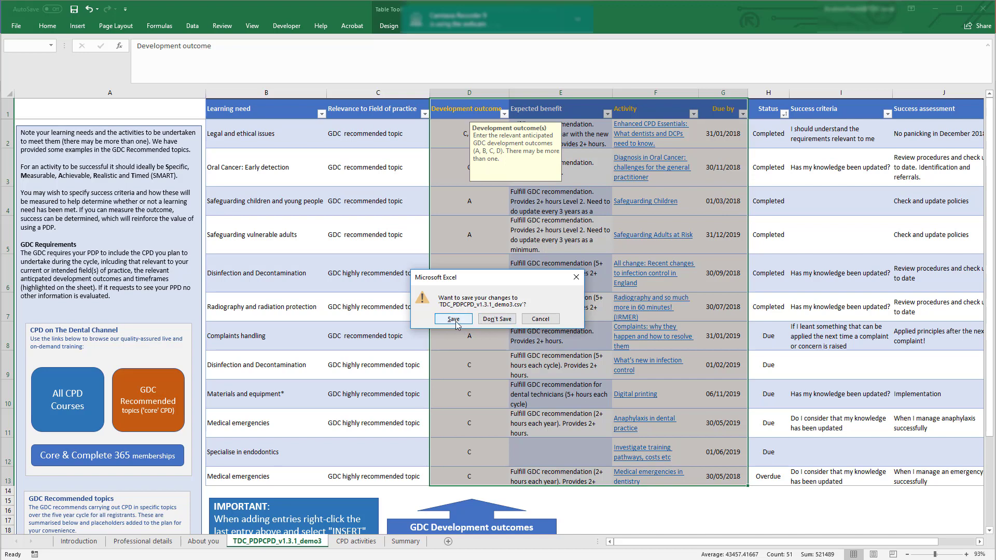
pyautogui.click(489, 319)
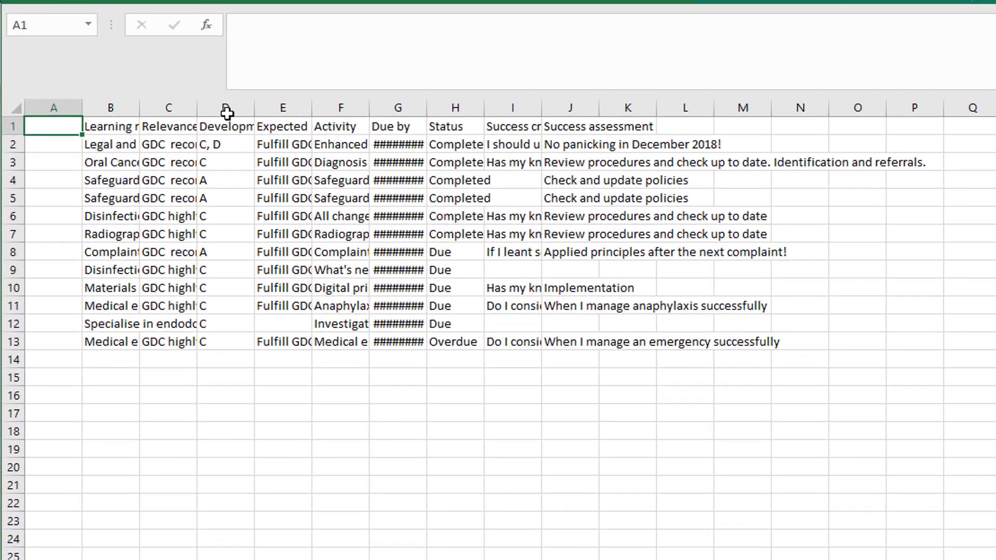
# In the opened CSV file, fit the Due by column to its dates and delete columns A to C, through the Relevance column
pyautogui.doubleClick(430, 113)
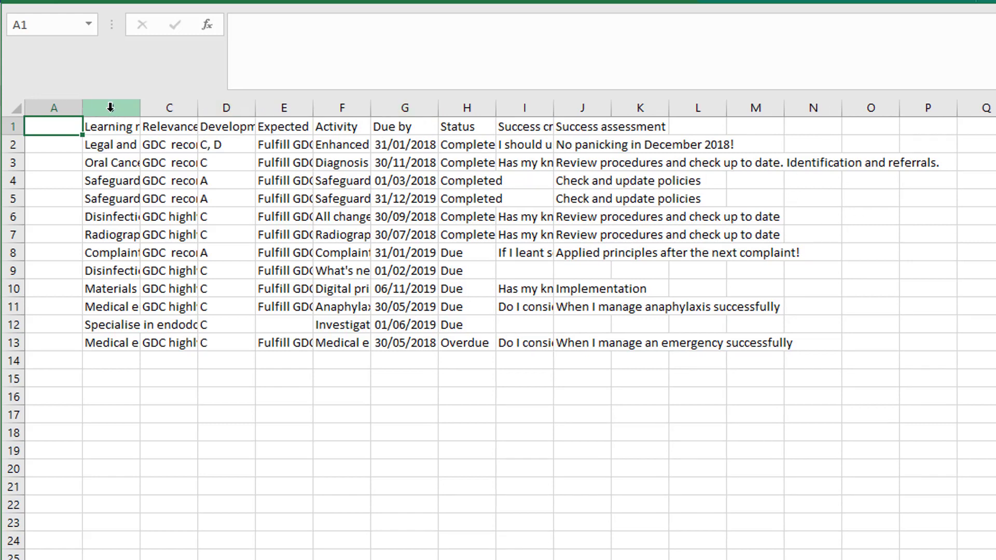
pyautogui.click(58, 100)
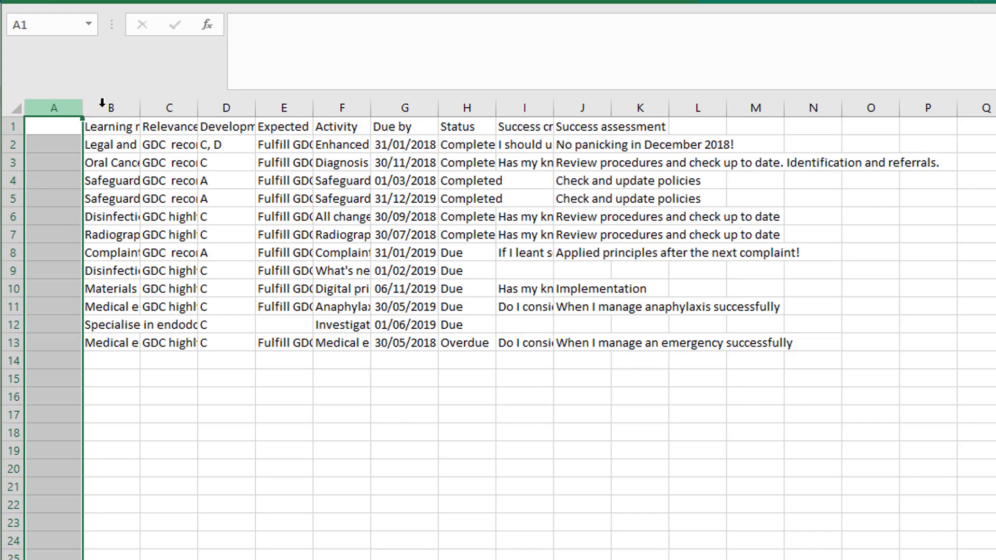
pyautogui.keyDown('shift'); pyautogui.click(163, 118); pyautogui.keyUp('shift')
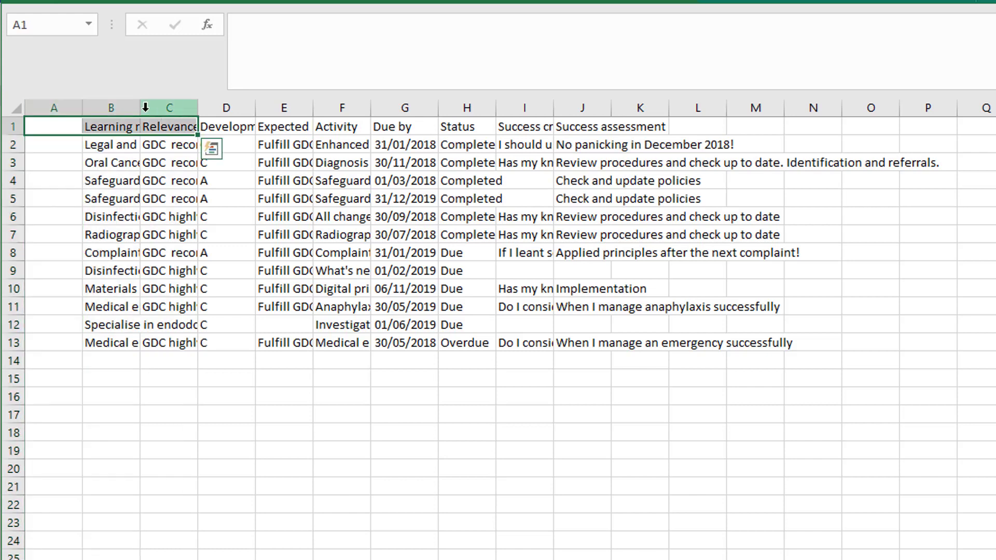
pyautogui.click(51, 103)
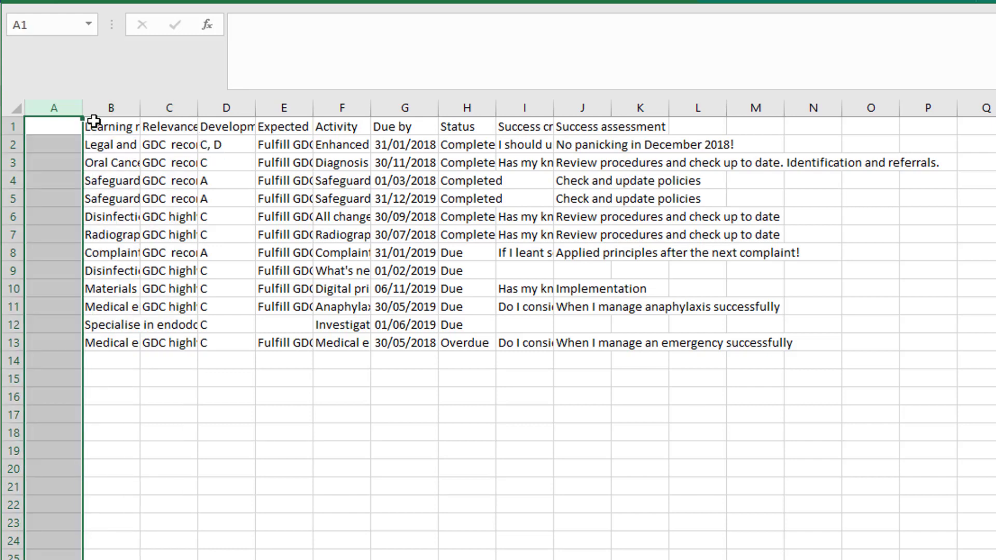
pyautogui.keyDown('shift'); pyautogui.click(189, 108); pyautogui.keyUp('shift')
pyautogui.rightClick(190, 110)
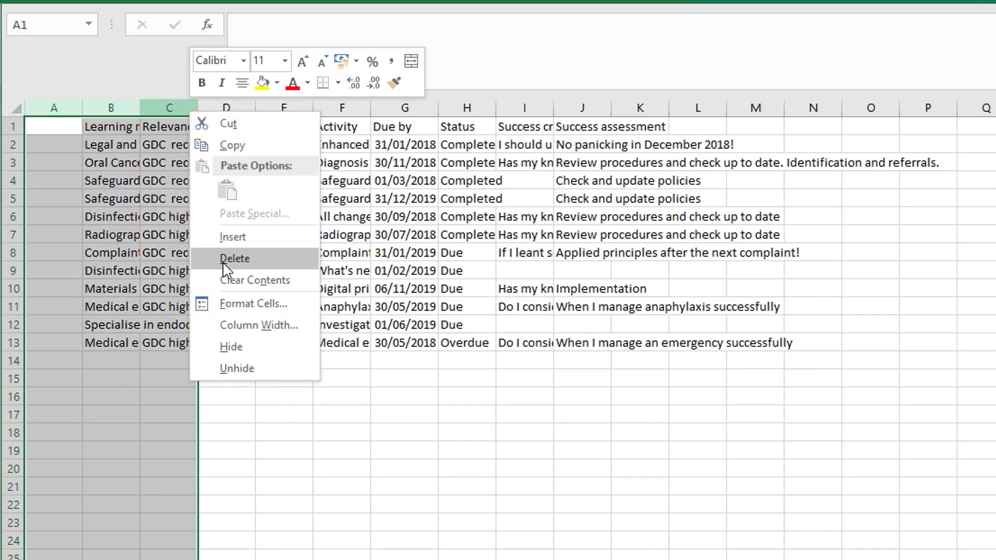
pyautogui.click(233, 258)
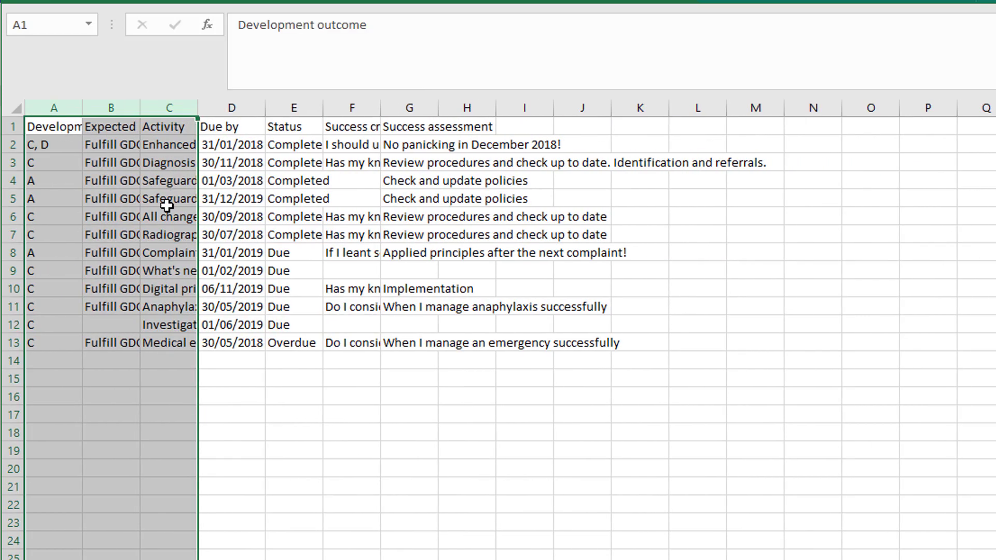
# Delete the Expected benefit, Status, Success criteria and Success assessment columns from the CSV sheet
pyautogui.click(113, 110)
pyautogui.rightClick(114, 114)
pyautogui.click(158, 256)
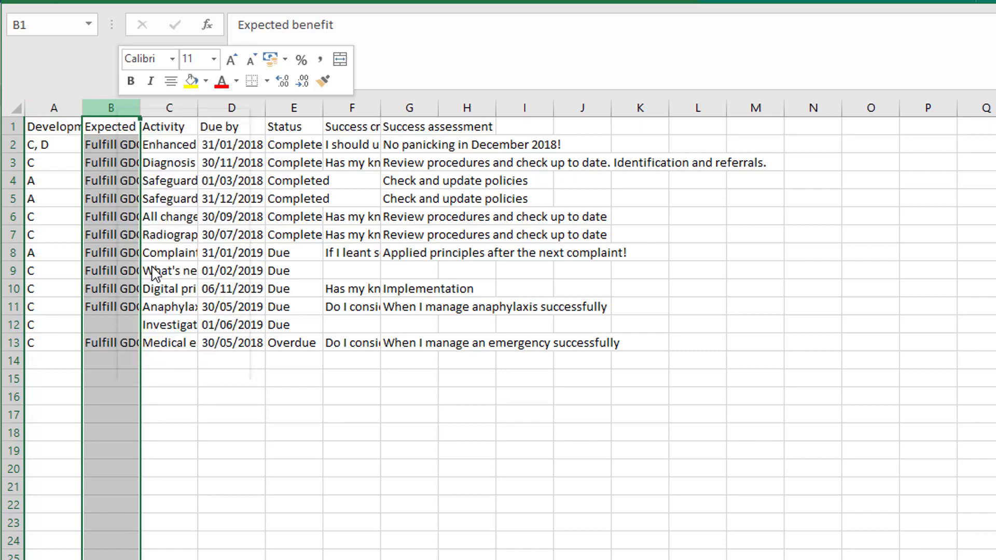
pyautogui.click(229, 113)
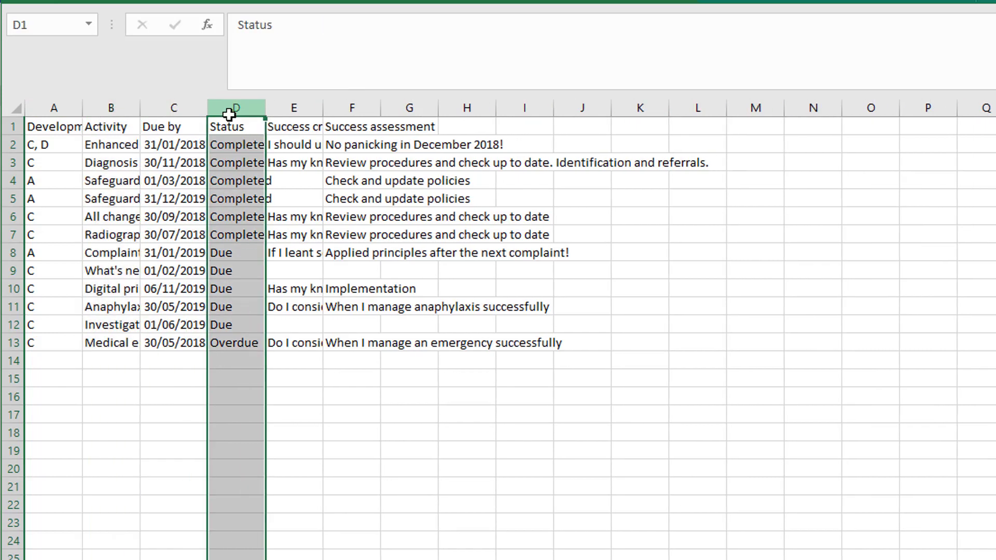
pyautogui.keyDown('shift'); pyautogui.click(348, 109); pyautogui.keyUp('shift')
pyautogui.rightClick(347, 111)
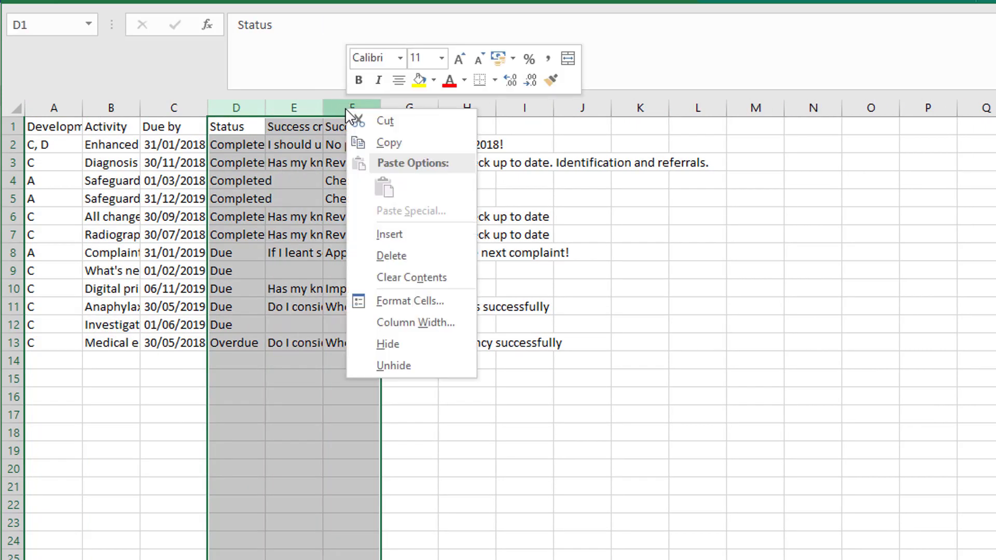
pyautogui.click(377, 261)
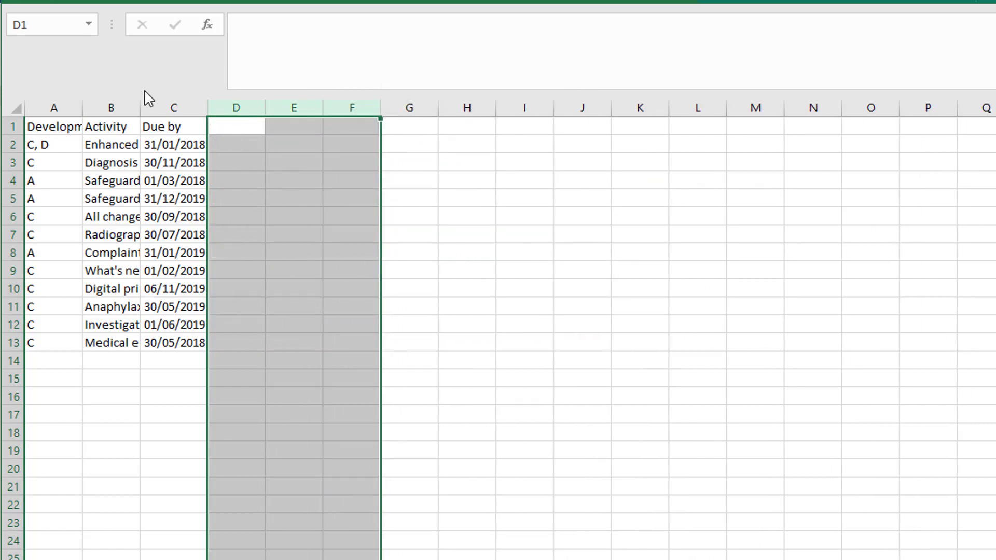
# Fit the Activity column's width to its text and close the CSV file without saving
pyautogui.doubleClick(139, 108)
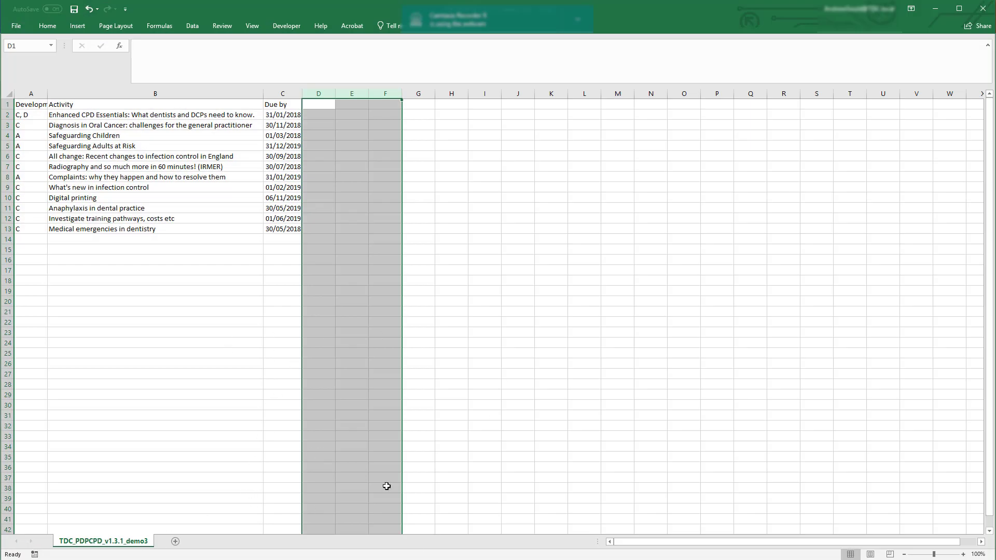
pyautogui.click(976, 10)
pyautogui.press('n')
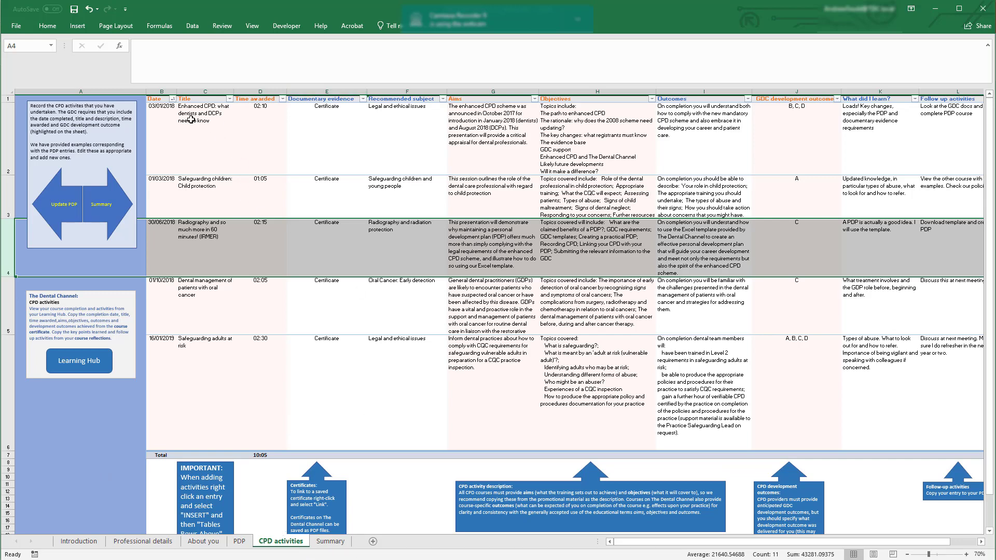
# Look over the CPD activities sheet, starting from the first entry's date and the whole Date column
pyautogui.click(166, 133)
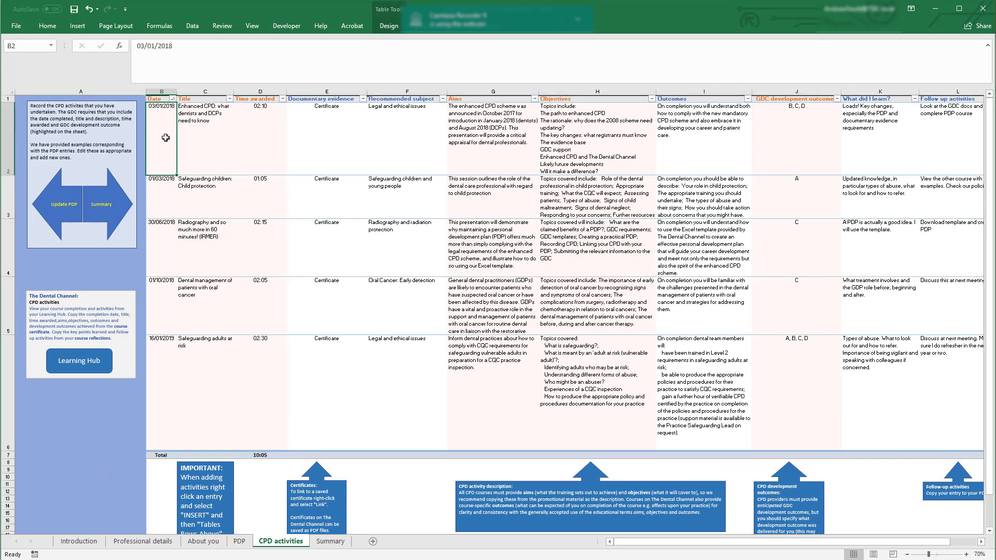
pyautogui.click(155, 90)
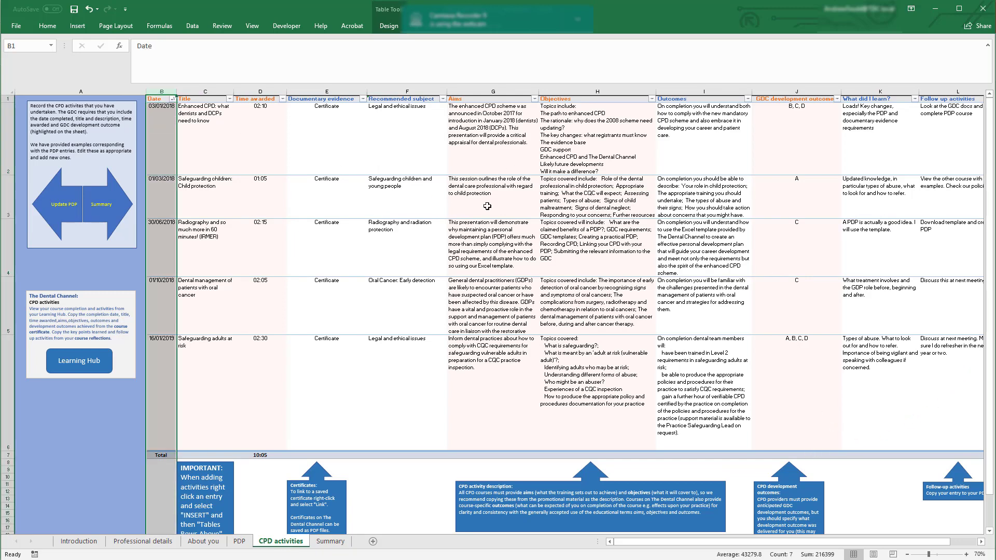
pyautogui.moveTo(991, 429)
pyautogui.mouseDown()
pyautogui.moveTo(991, 447)
pyautogui.moveTo(990, 427)
pyautogui.mouseUp()
# Go to the Summary sheet and open the feedback survey
pyautogui.click(329, 542)
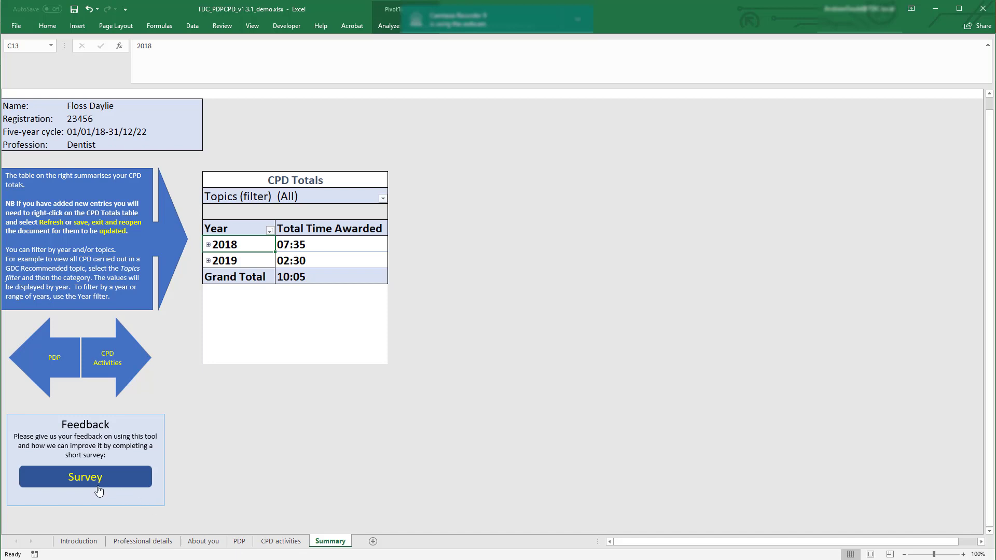
pyautogui.click(69, 480)
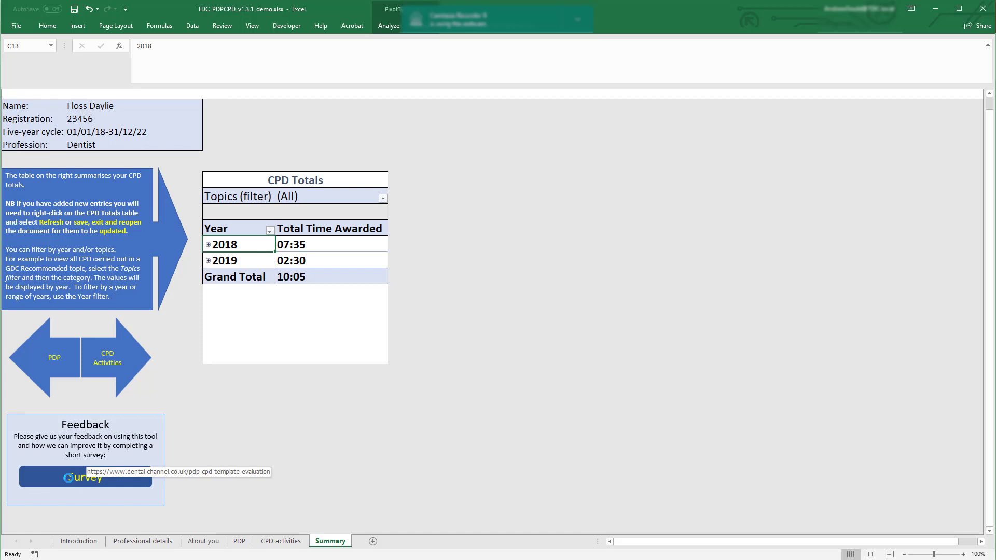